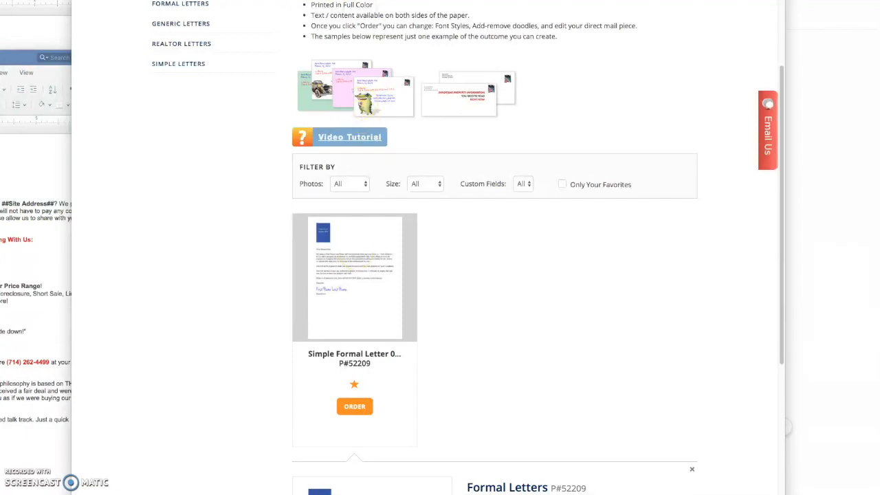
- Glance at the sample PDF letter, then return to the Formal Letters page
{"action": "key", "text": "ctrl+Tab"}
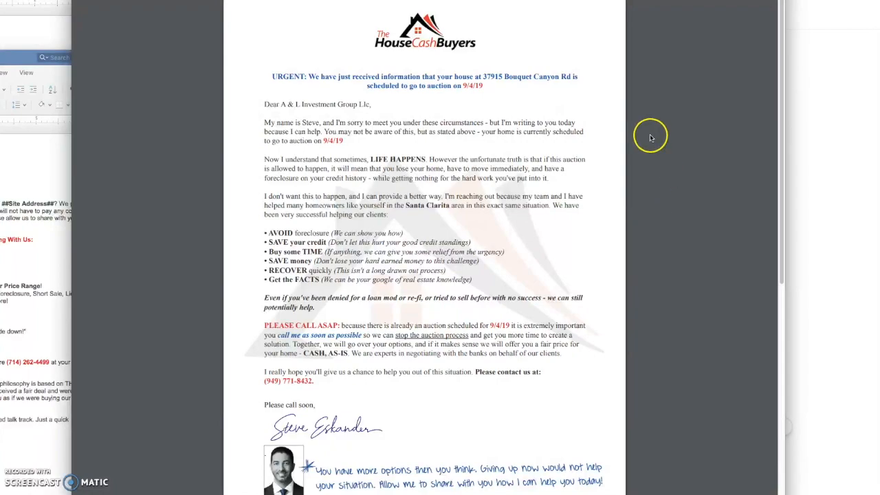
{"action": "key", "text": "ctrl+shift+Tab"}
{"action": "scroll", "coordinate": [340, 238], "scroll_direction": "up", "scroll_amount": 3}
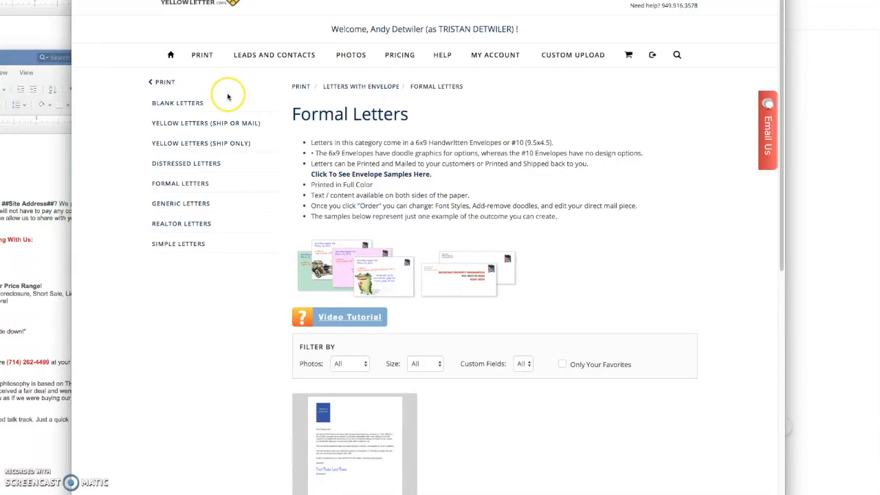
{"action": "scroll", "coordinate": [263, 153], "scroll_direction": "down", "scroll_amount": 1}
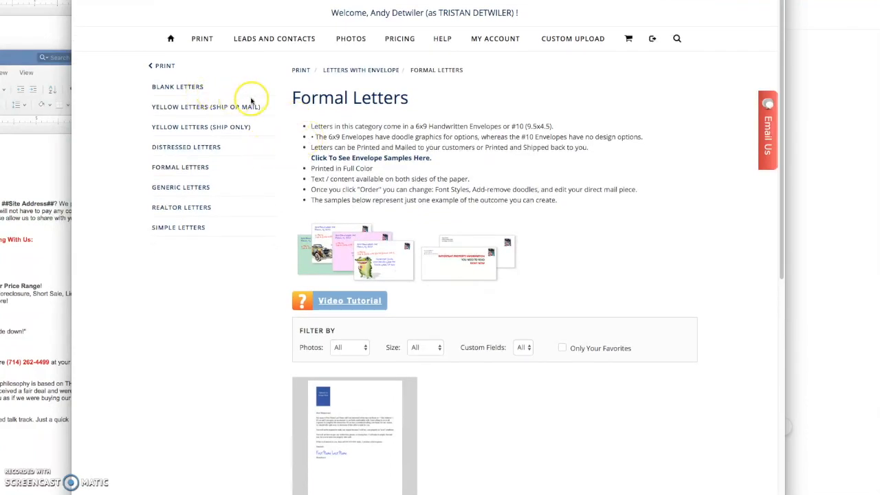
{"action": "scroll", "coordinate": [261, 97], "scroll_direction": "down", "scroll_amount": 1}
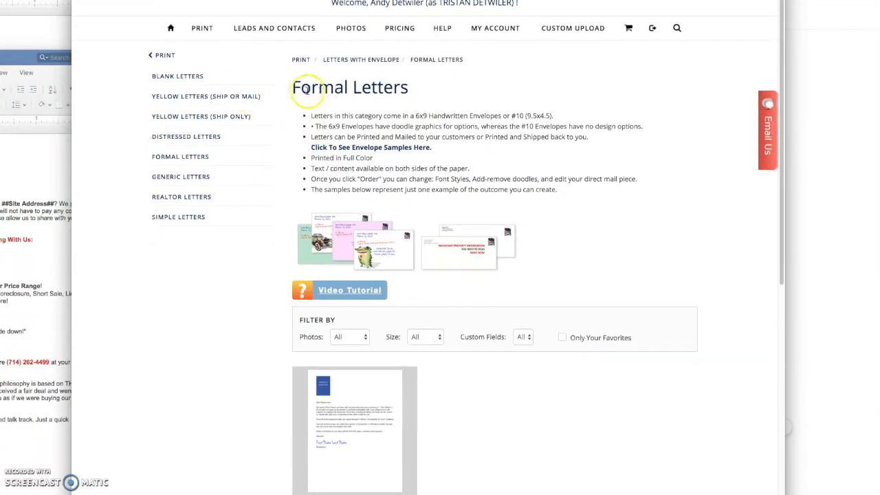
- Reload the Formal Letters listing and scroll through all the template cards
{"action": "left_click", "coordinate": [172, 158]}
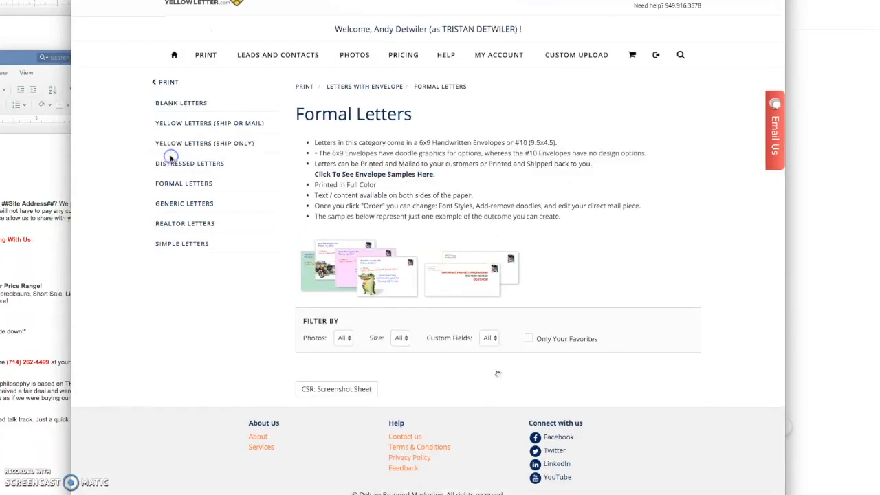
{"action": "scroll", "coordinate": [213, 273], "scroll_direction": "down", "scroll_amount": 3}
{"action": "scroll", "coordinate": [662, 324], "scroll_direction": "down", "scroll_amount": 5}
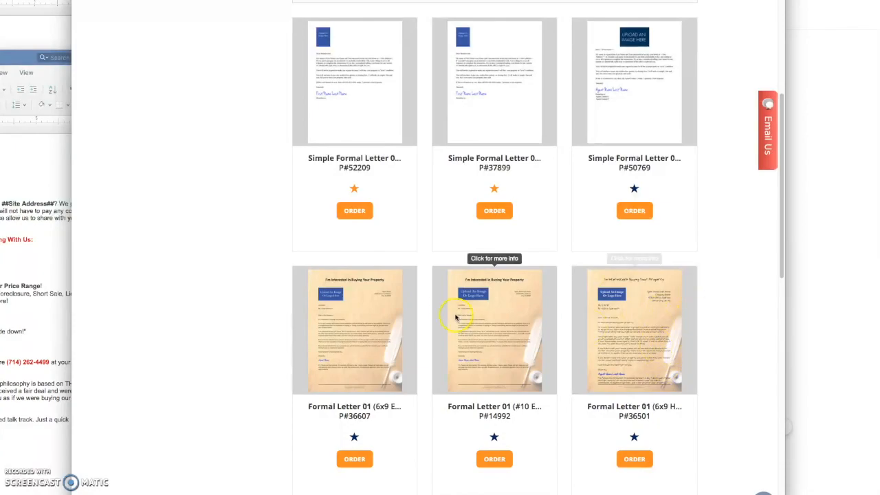
{"action": "scroll", "coordinate": [365, 321], "scroll_direction": "down", "scroll_amount": 3}
{"action": "scroll", "coordinate": [365, 320], "scroll_direction": "down", "scroll_amount": 8}
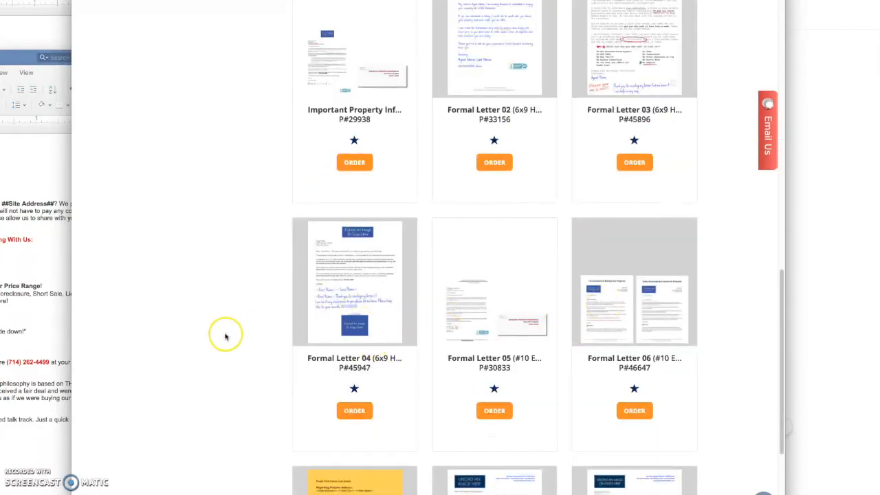
{"action": "scroll", "coordinate": [226, 334], "scroll_direction": "up", "scroll_amount": 10}
{"action": "scroll", "coordinate": [216, 276], "scroll_direction": "down", "scroll_amount": 1}
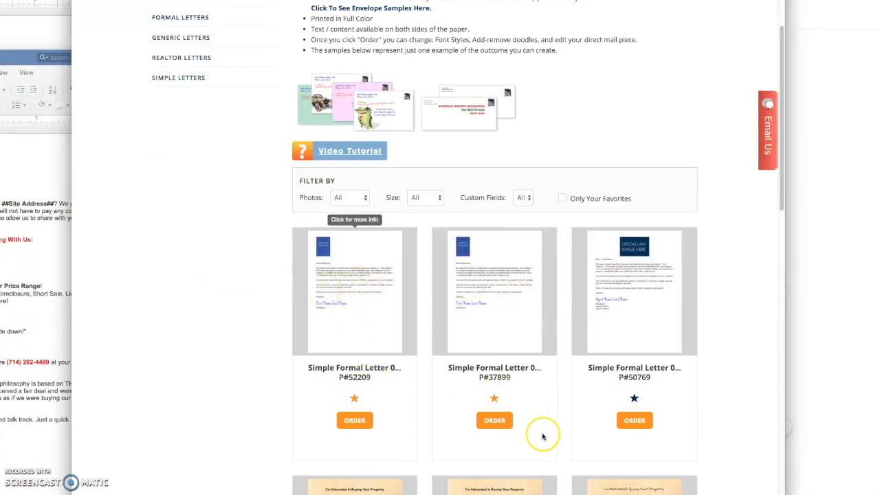
- Start an order for template P#37899 and review its merge variables and default letter text
{"action": "left_click", "coordinate": [492, 422]}
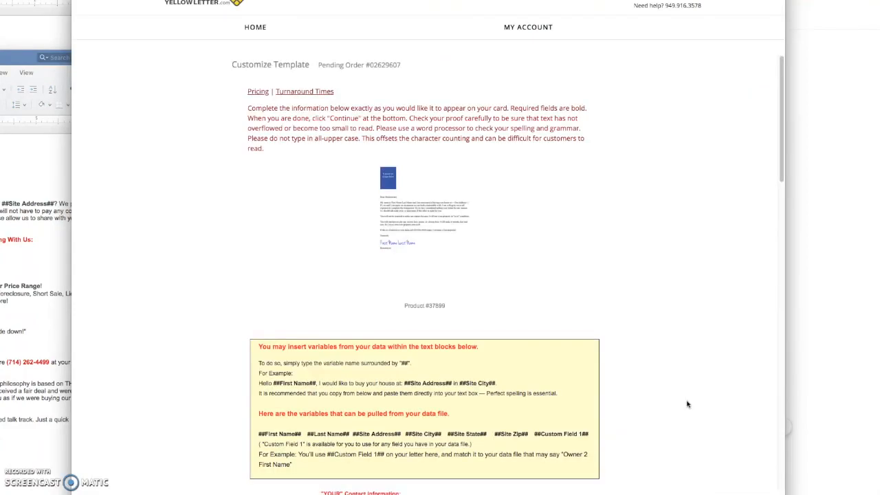
{"action": "scroll", "coordinate": [687, 404], "scroll_direction": "down", "scroll_amount": 2}
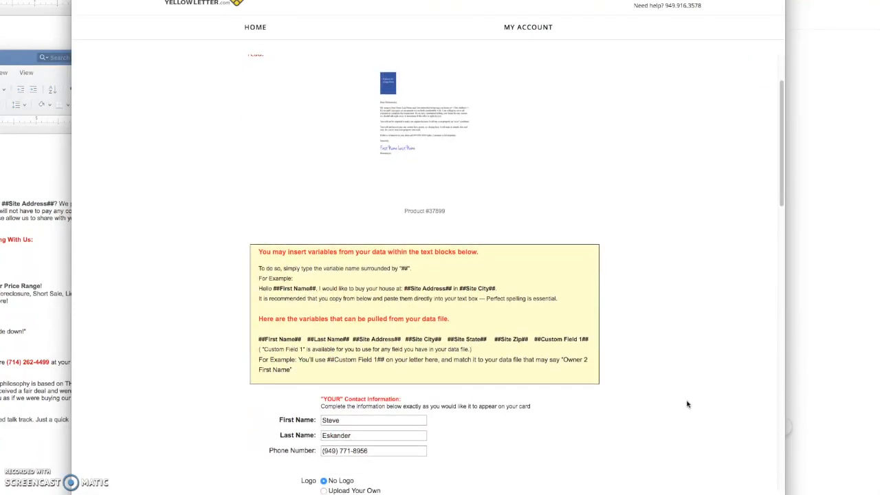
{"action": "scroll", "coordinate": [684, 401], "scroll_direction": "up", "scroll_amount": 3}
{"action": "scroll", "coordinate": [651, 387], "scroll_direction": "down", "scroll_amount": 8}
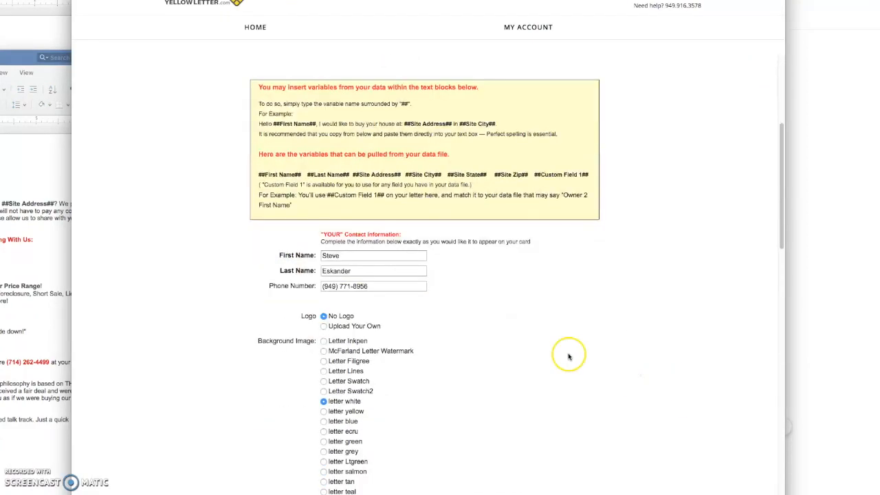
{"action": "left_click_drag", "start_coordinate": [277, 169], "coordinate": [497, 176]}
{"action": "left_click", "coordinate": [489, 194]}
{"action": "scroll", "coordinate": [506, 243], "scroll_direction": "down", "scroll_amount": 6}
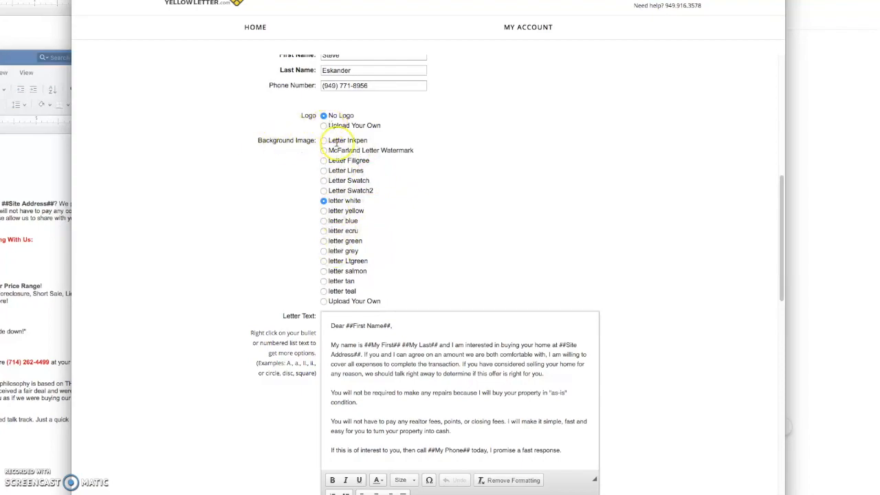
{"action": "scroll", "coordinate": [697, 332], "scroll_direction": "down", "scroll_amount": 2}
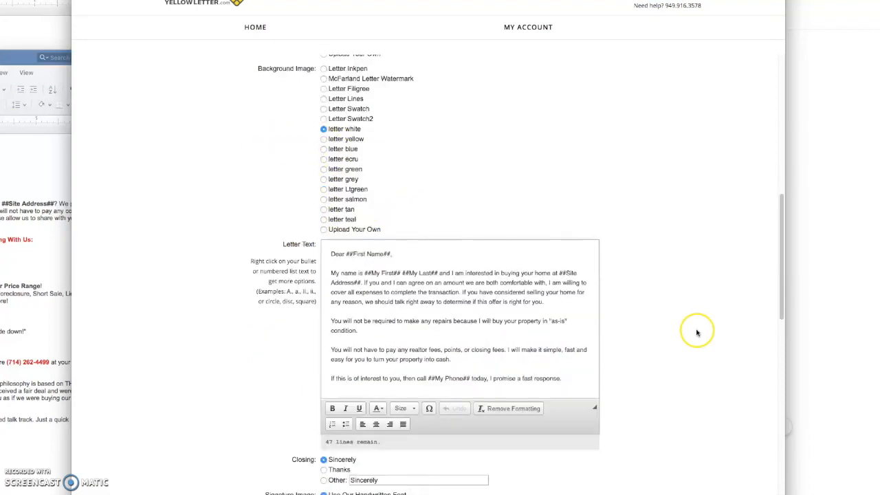
{"action": "left_click_drag", "start_coordinate": [385, 283], "coordinate": [490, 348]}
{"action": "left_click", "coordinate": [432, 312]}
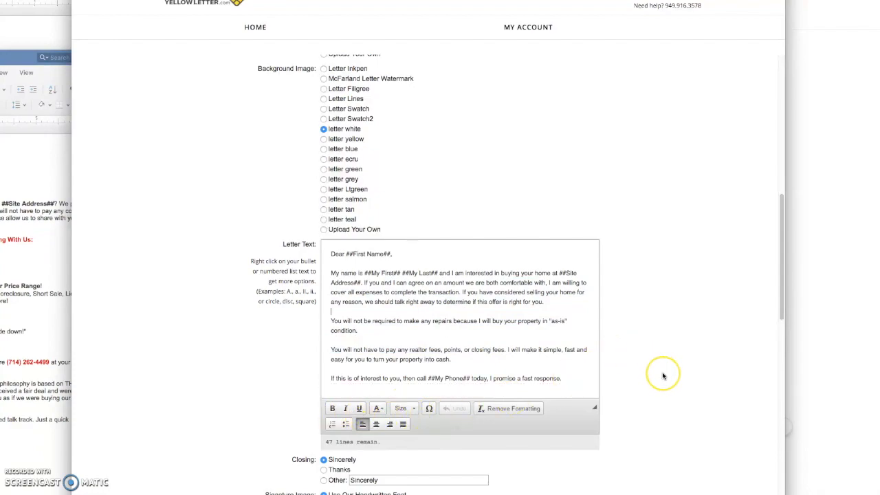
{"action": "scroll", "coordinate": [664, 376], "scroll_direction": "up", "scroll_amount": 2}
{"action": "scroll", "coordinate": [664, 376], "scroll_direction": "down", "scroll_amount": 3}
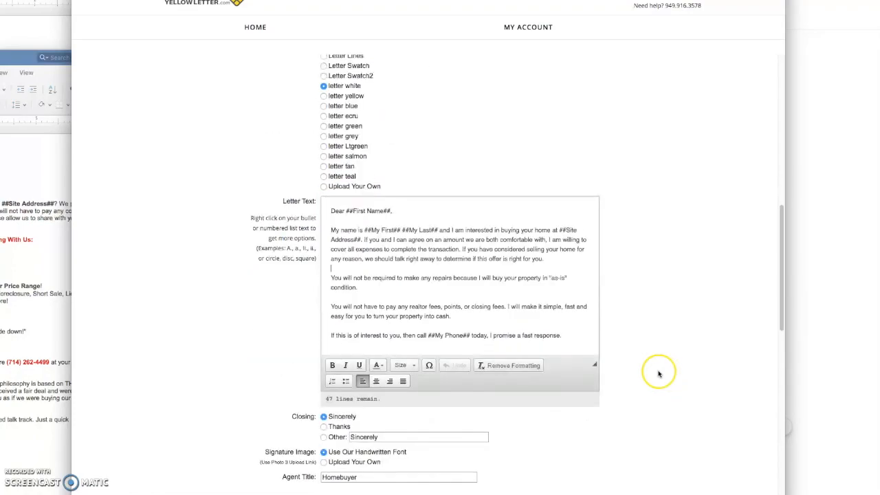
{"action": "scroll", "coordinate": [644, 354], "scroll_direction": "up", "scroll_amount": 8}
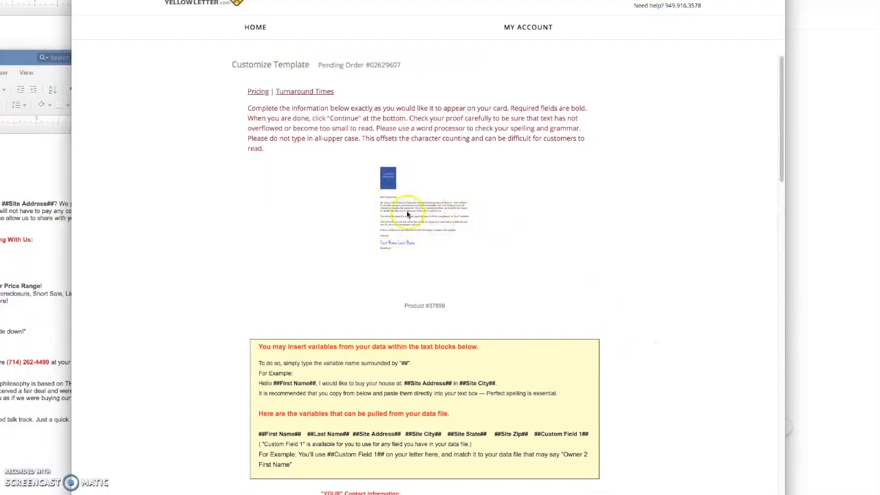
- View the enlarged letter proof, then bring the Word documents to the front
{"action": "left_click", "coordinate": [407, 214]}
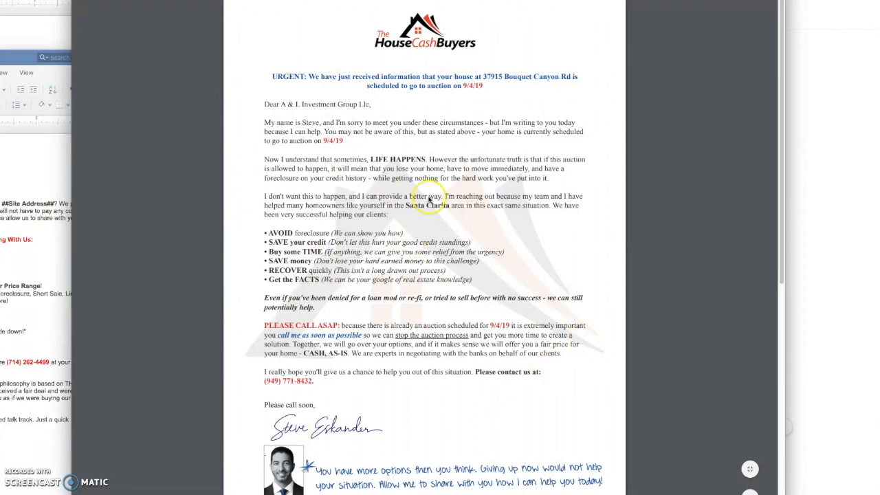
{"action": "key", "text": "ctrl+shift+Tab"}
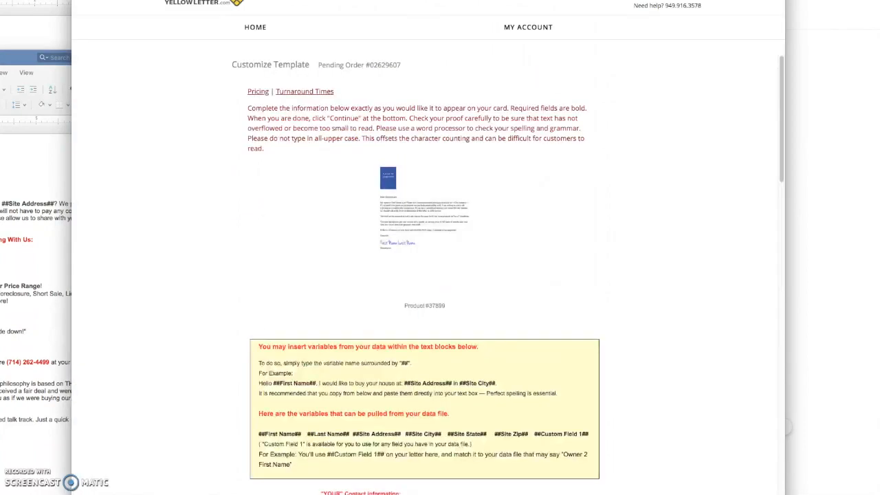
{"action": "scroll", "coordinate": [651, 389], "scroll_direction": "down", "scroll_amount": 5}
{"action": "scroll", "coordinate": [651, 389], "scroll_direction": "down", "scroll_amount": 5}
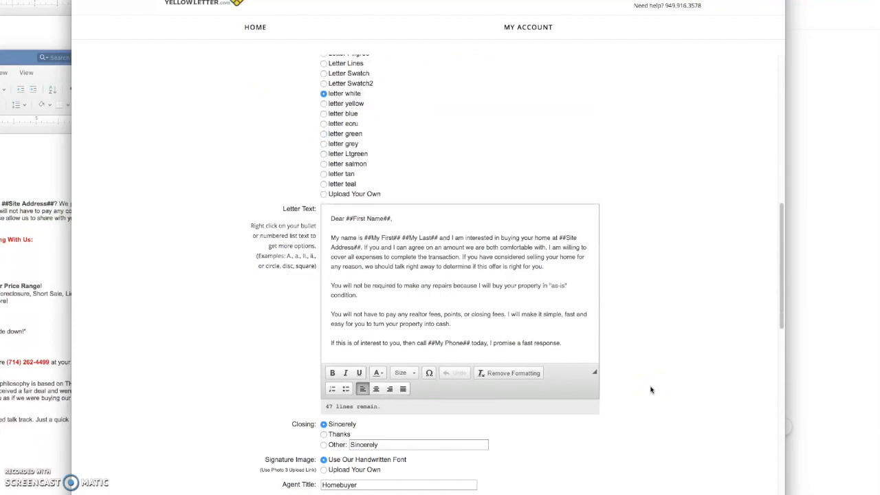
{"action": "key", "text": "super+Tab"}
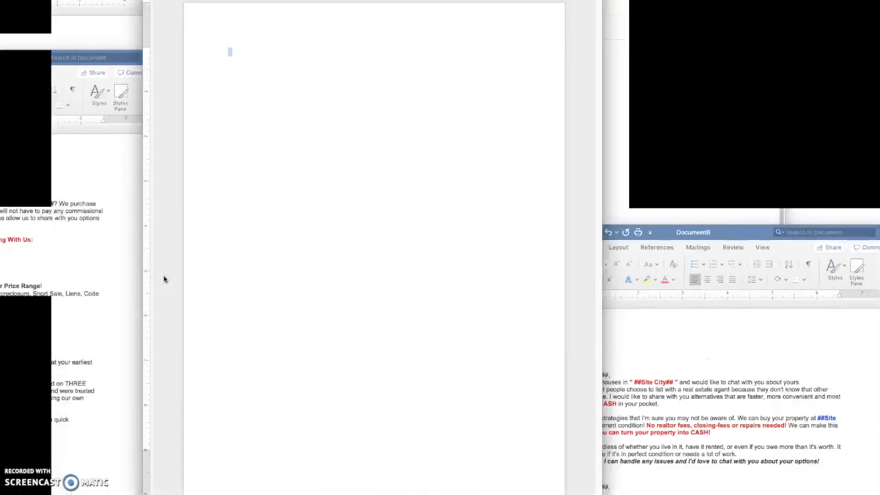
- Open the blank document's header for editing and bring the whole Word window into view
{"action": "right_click", "coordinate": [379, 292]}
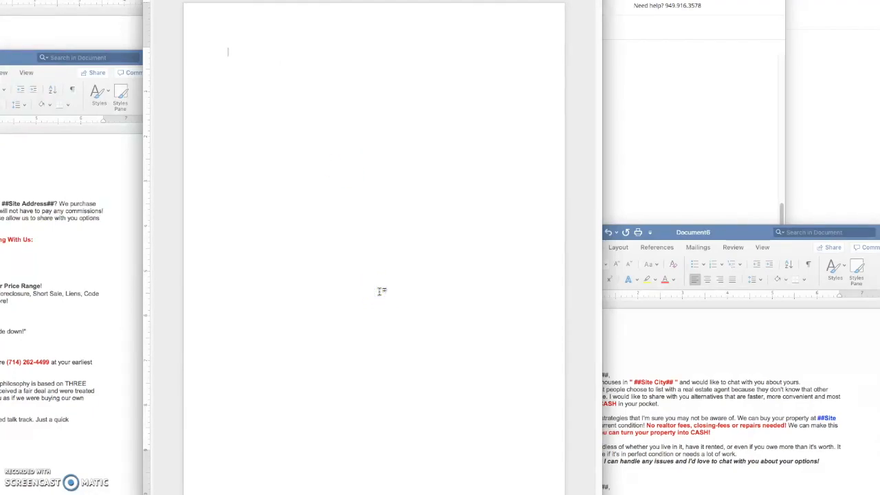
{"action": "left_click", "coordinate": [283, 57]}
{"action": "left_click", "coordinate": [298, 117]}
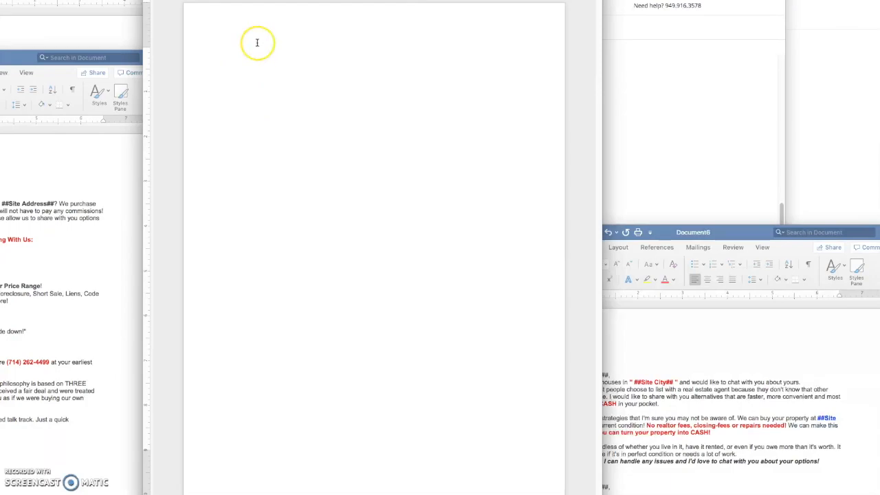
{"action": "left_click", "coordinate": [257, 40]}
{"action": "double_click", "coordinate": [257, 40]}
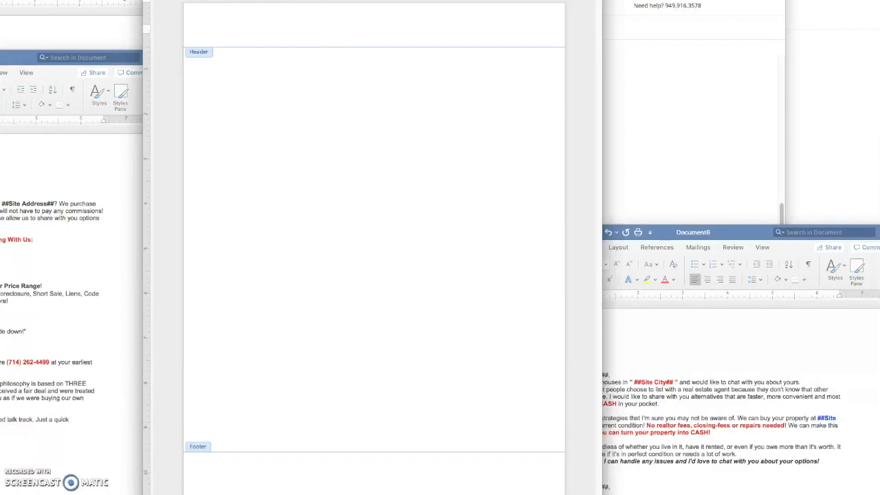
{"action": "left_click", "coordinate": [226, 0]}
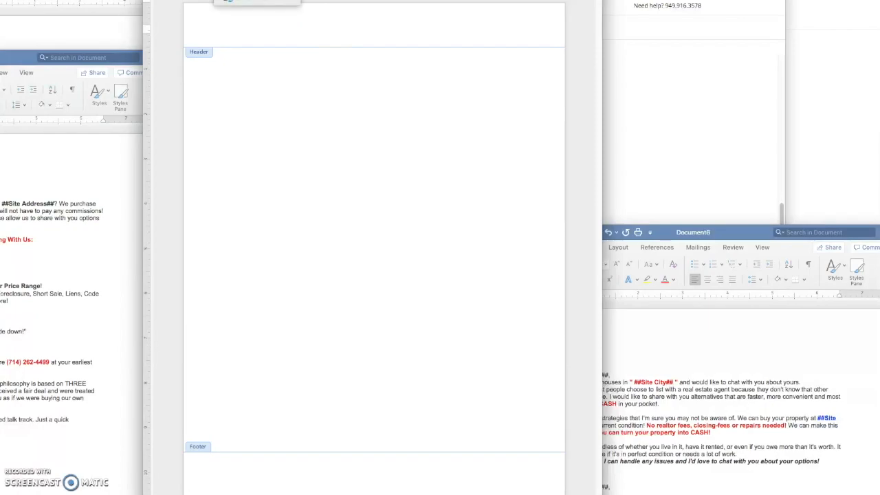
{"action": "left_click", "coordinate": [225, 0]}
{"action": "left_click_drag", "start_coordinate": [229, 0], "coordinate": [226, 2]}
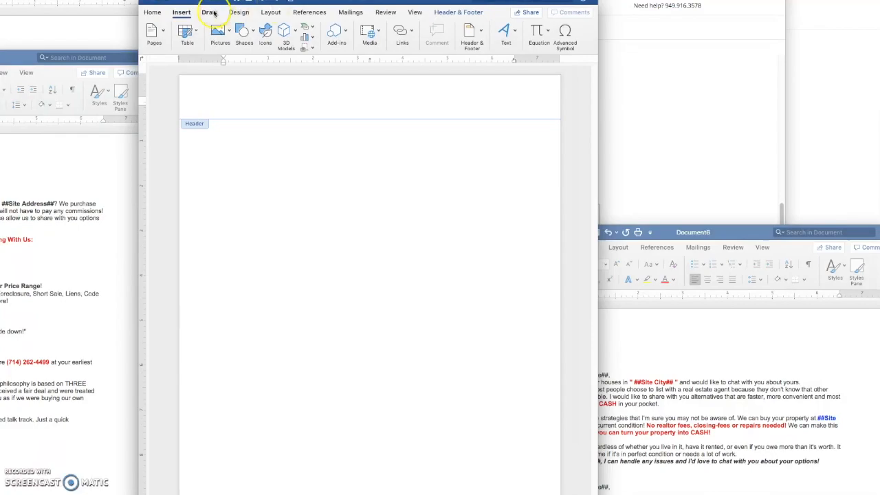
- Insert Logo_High Res.jpg into the header, shrunk and centred at the top of the page
{"action": "left_click", "coordinate": [219, 31]}
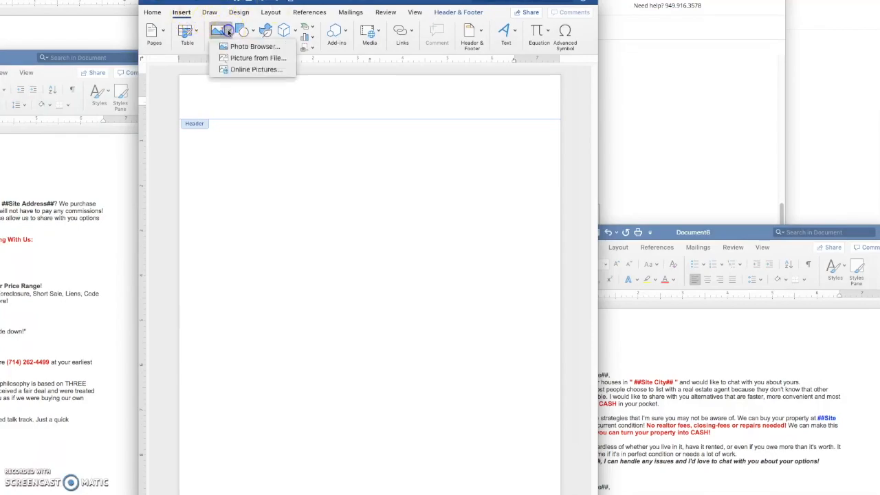
{"action": "left_click", "coordinate": [253, 61]}
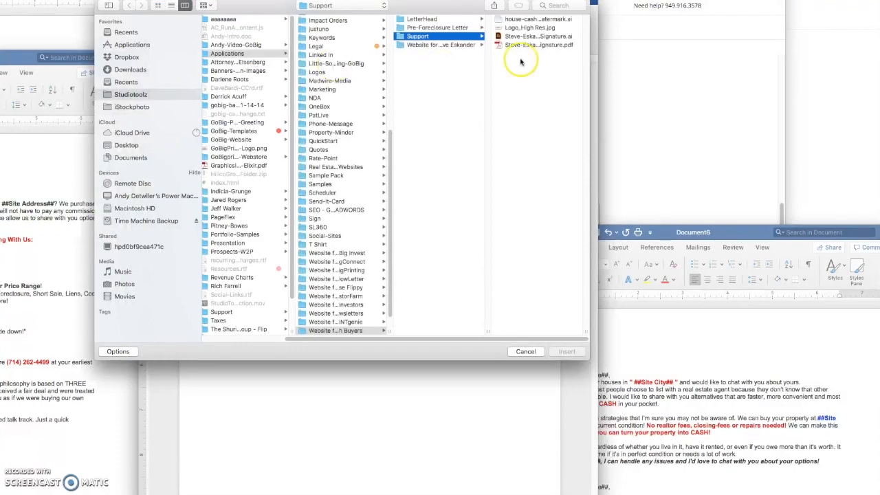
{"action": "left_click", "coordinate": [521, 27]}
{"action": "left_click", "coordinate": [565, 351]}
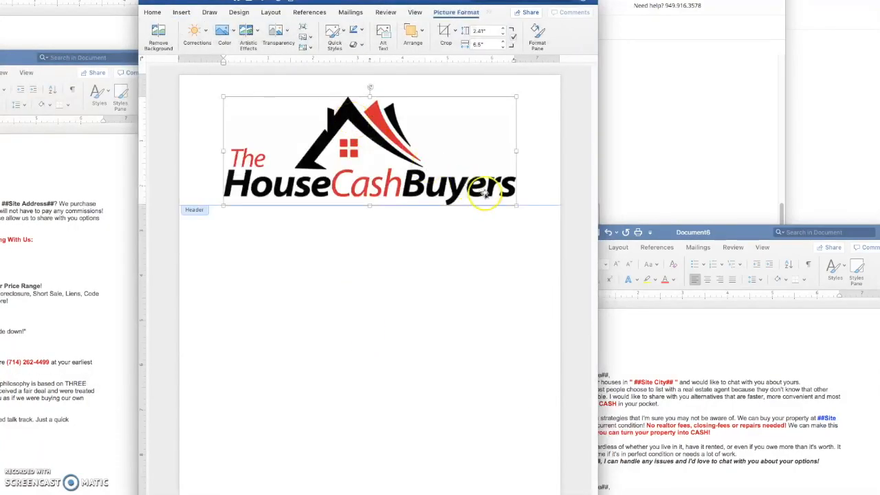
{"action": "left_click_drag", "start_coordinate": [514, 205], "coordinate": [347, 96]}
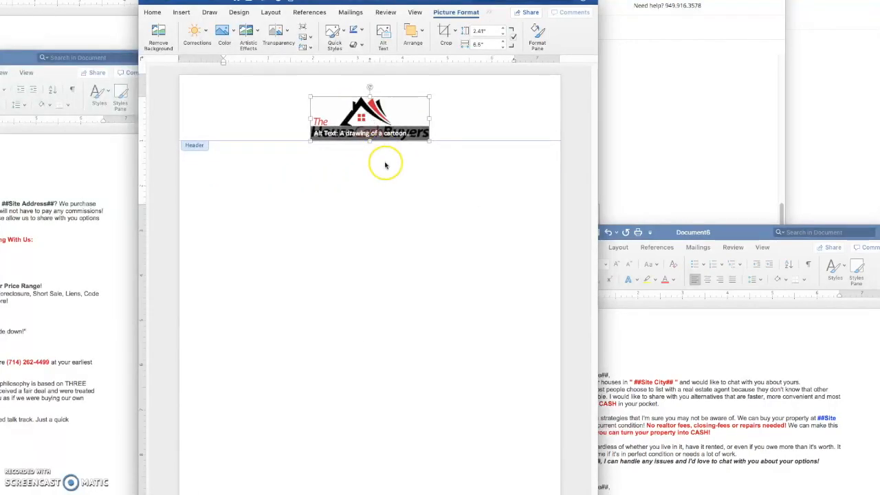
{"action": "left_click", "coordinate": [372, 133]}
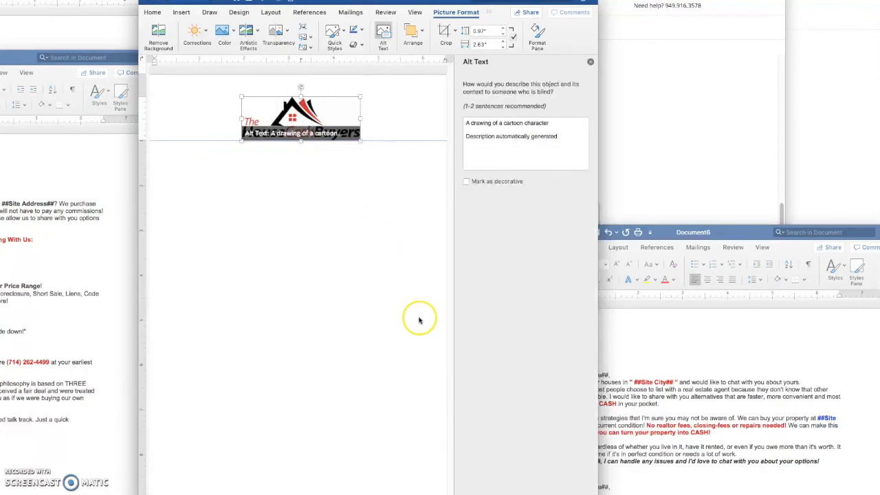
{"action": "left_click", "coordinate": [590, 62]}
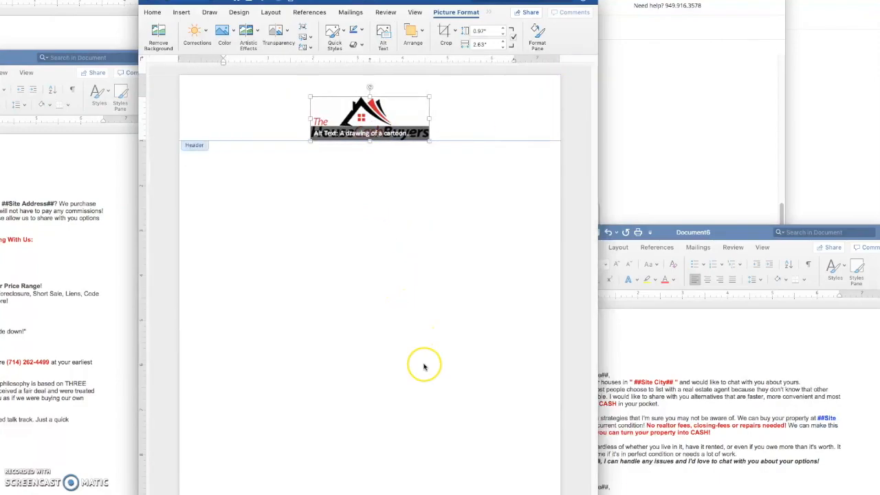
{"action": "left_click", "coordinate": [224, 108]}
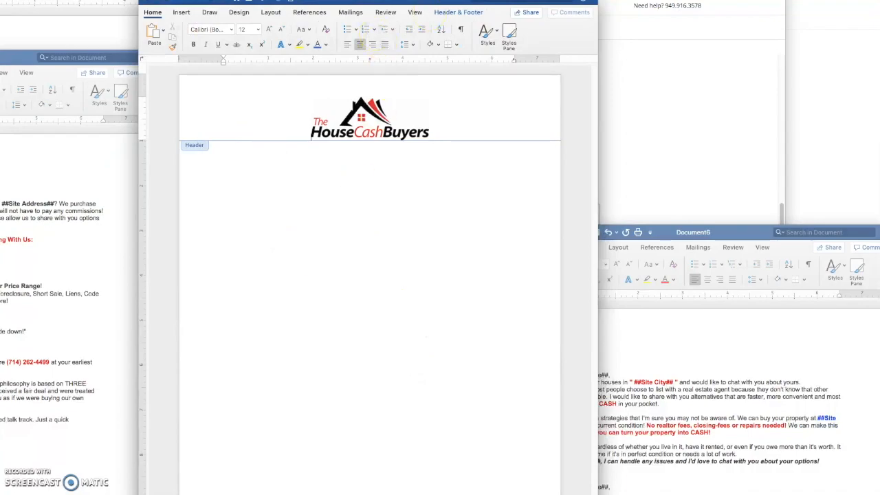
{"action": "left_click_drag", "start_coordinate": [371, 2], "coordinate": [370, 0]}
{"action": "left_click", "coordinate": [256, 464]}
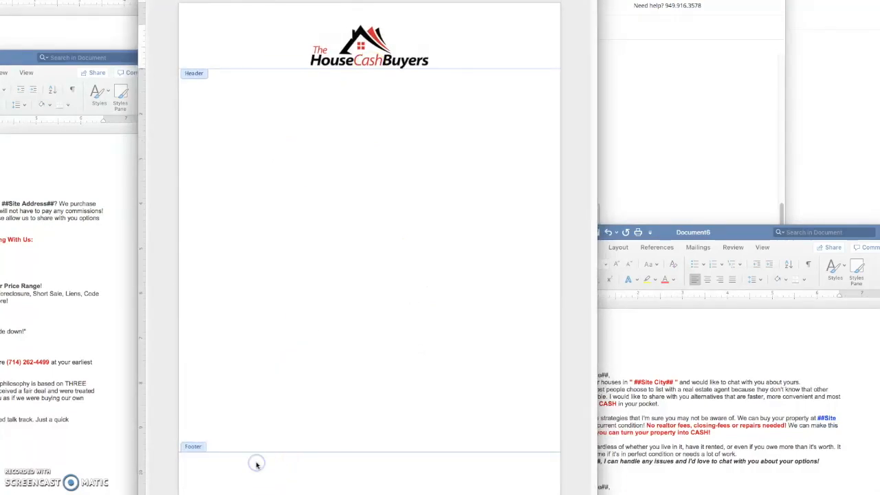
- Insert the headshot photo from the support folder into the footer, shrunk to about 0.69 × 1.04 in
{"action": "left_click", "coordinate": [196, 42]}
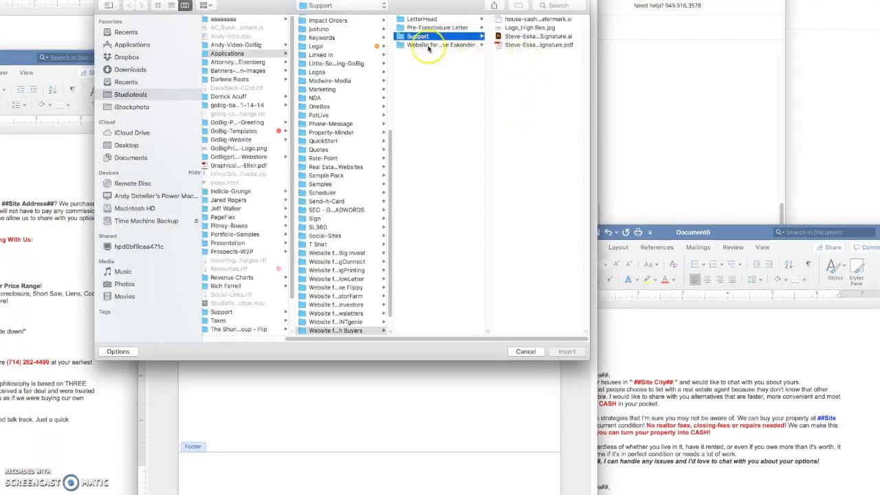
{"action": "left_click", "coordinate": [424, 19]}
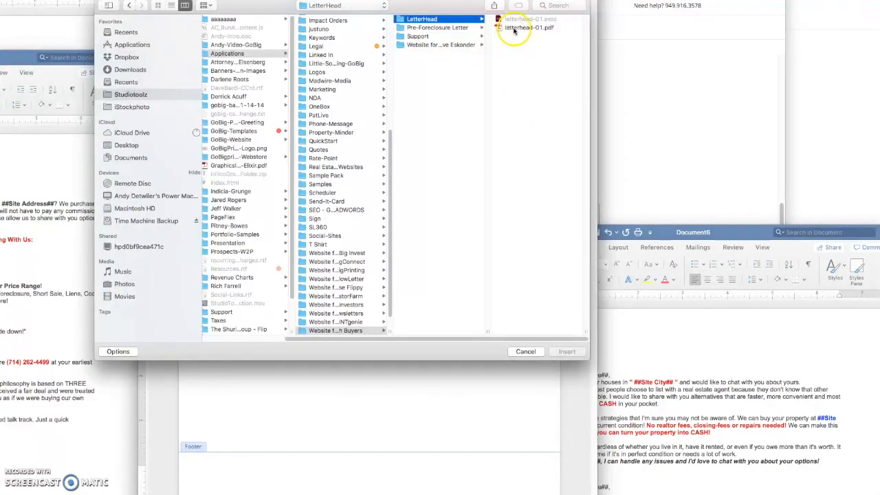
{"action": "left_click", "coordinate": [447, 45]}
{"action": "left_click", "coordinate": [516, 28]}
{"action": "left_click", "coordinate": [538, 19]}
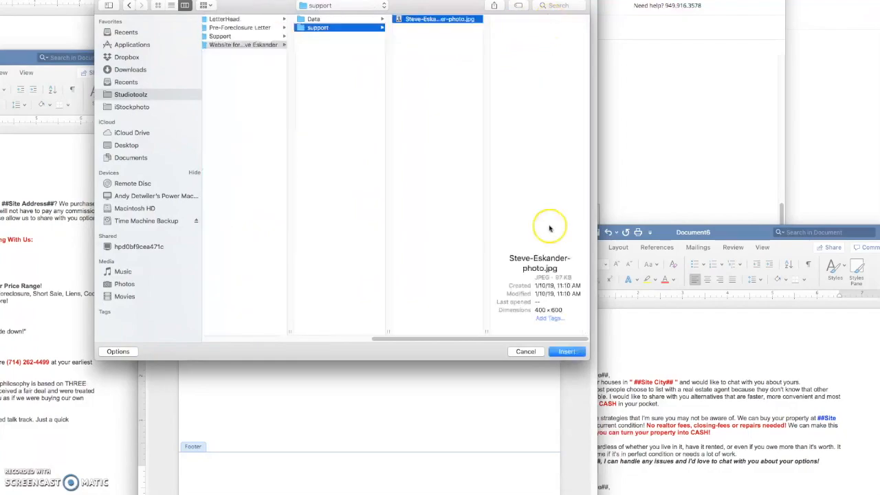
{"action": "left_click", "coordinate": [566, 351]}
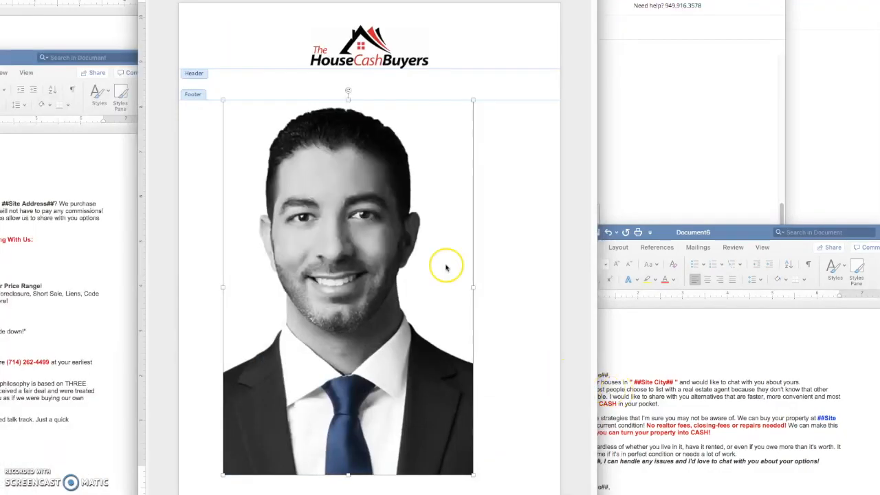
{"action": "left_click_drag", "start_coordinate": [472, 102], "coordinate": [256, 442]}
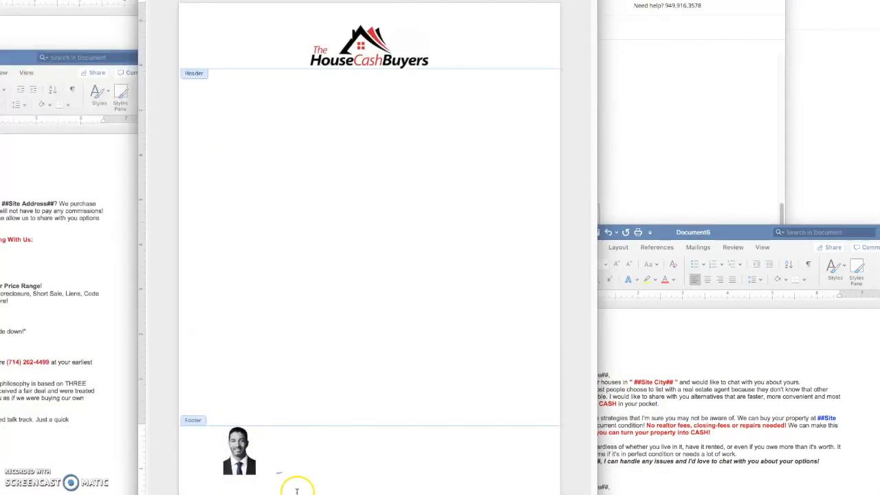
- Type the call-me line with phone number beside the photo, set in 12 pt Hand Of Sean
{"action": "left_click", "coordinate": [270, 462]}
{"action": "type", "text": "P"}
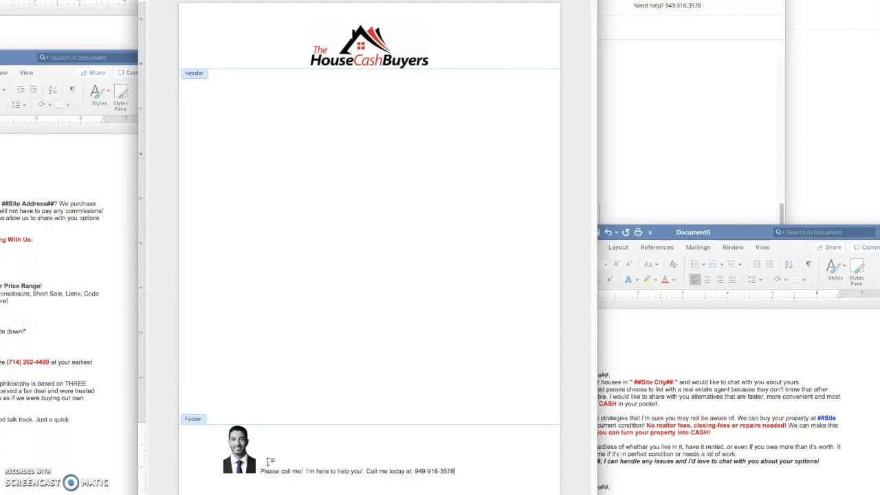
{"action": "left_click_drag", "start_coordinate": [457, 471], "coordinate": [268, 476]}
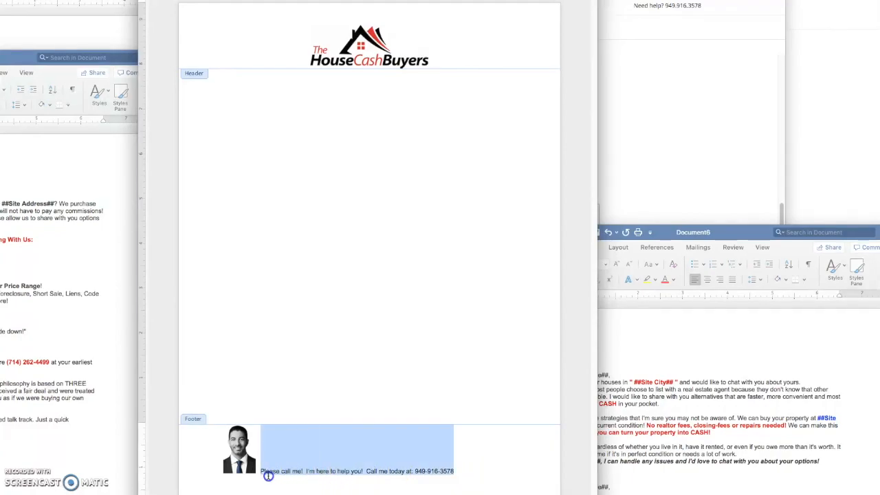
{"action": "left_click", "coordinate": [266, 0]}
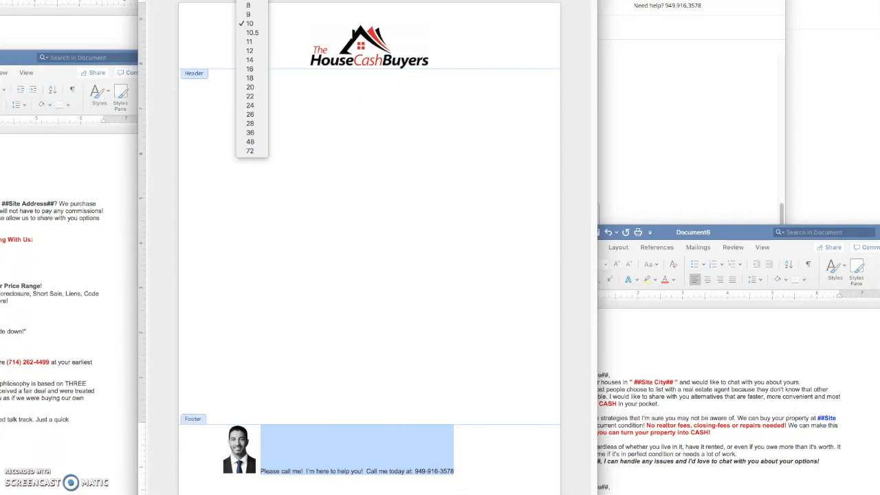
{"action": "left_click", "coordinate": [251, 51]}
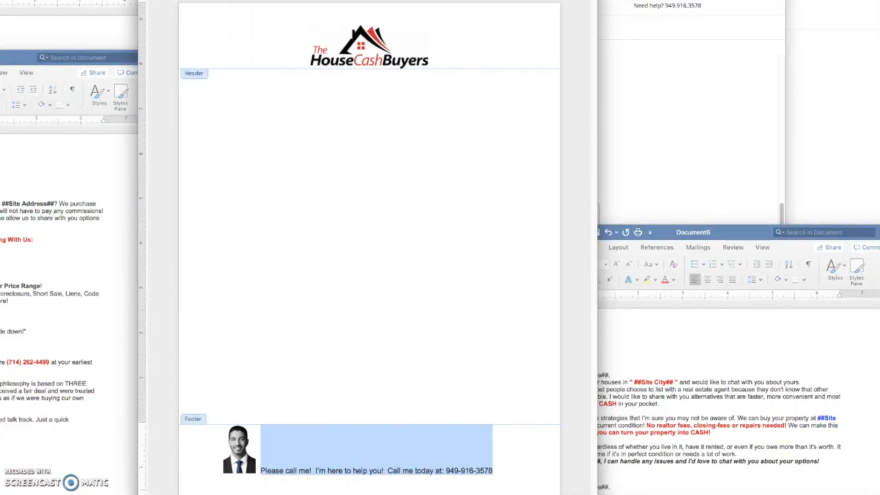
{"action": "left_click", "coordinate": [231, 0]}
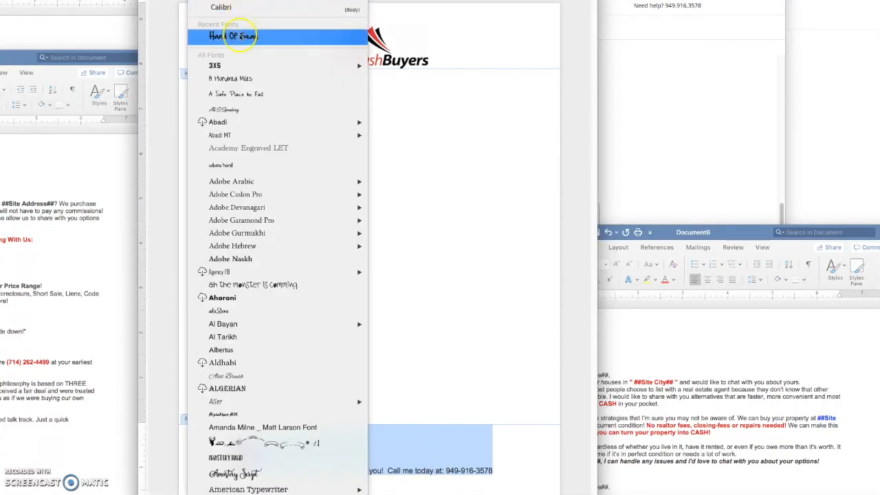
{"action": "left_click", "coordinate": [234, 35]}
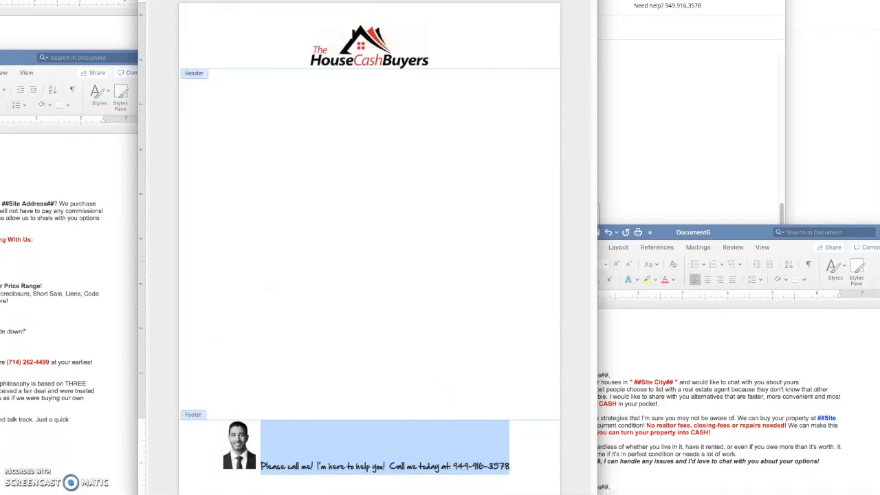
{"action": "left_click", "coordinate": [327, 451]}
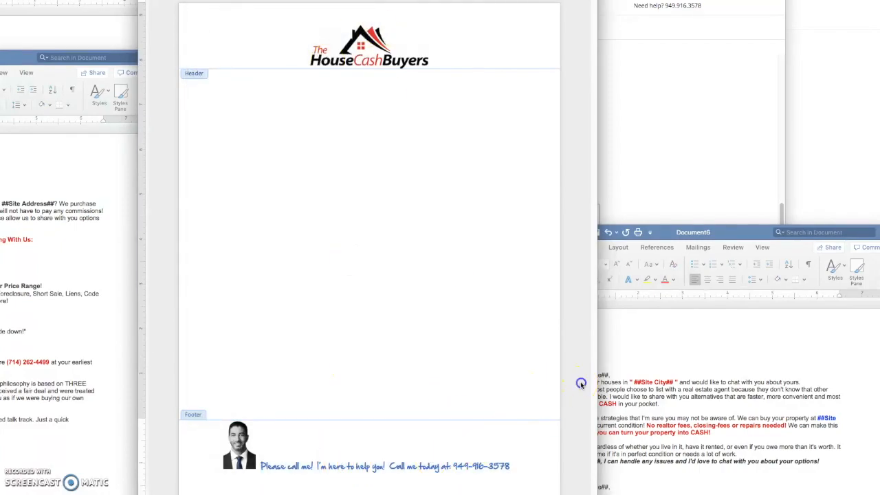
{"action": "left_click", "coordinate": [223, 195]}
- Apply Logo_High Res.jpg from the Support folder as a washed-out picture watermark
{"action": "left_click", "coordinate": [217, 215]}
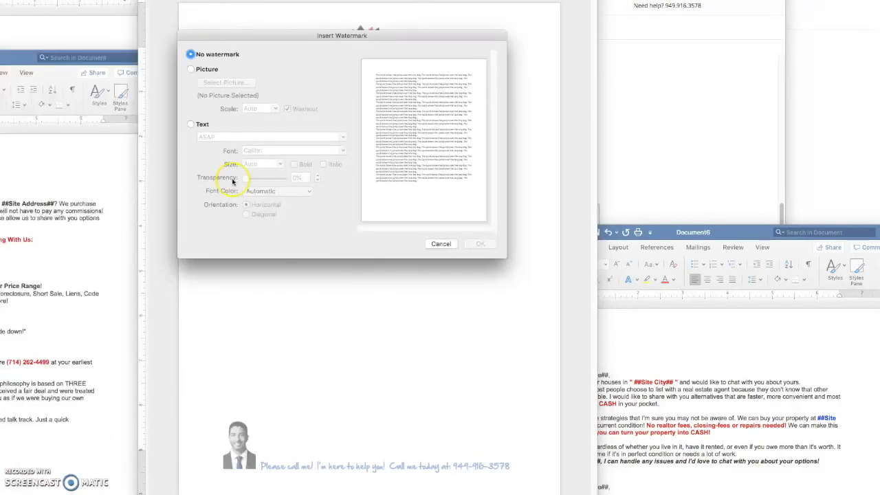
{"action": "left_click", "coordinate": [204, 71]}
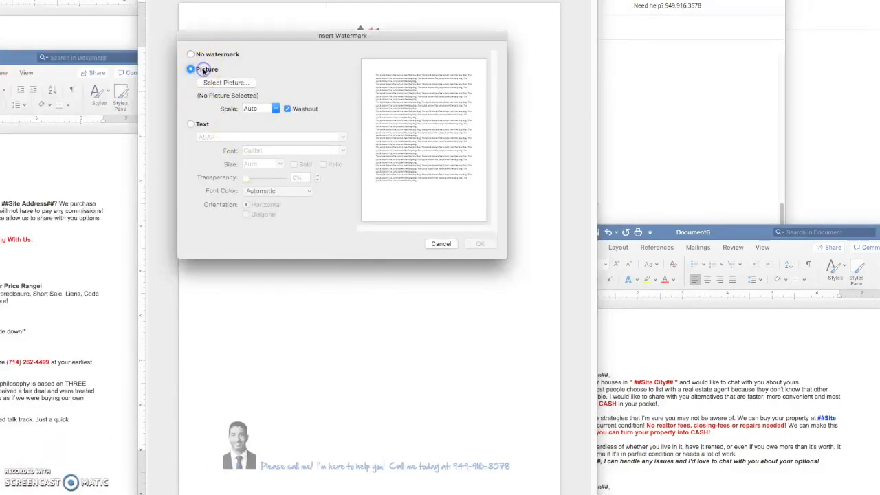
{"action": "left_click", "coordinate": [225, 82]}
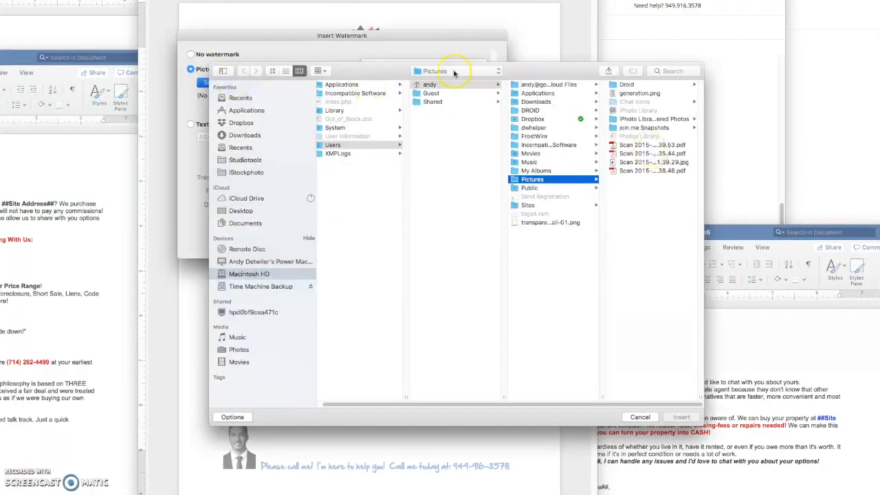
{"action": "left_click", "coordinate": [459, 72]}
{"action": "left_click", "coordinate": [447, 134]}
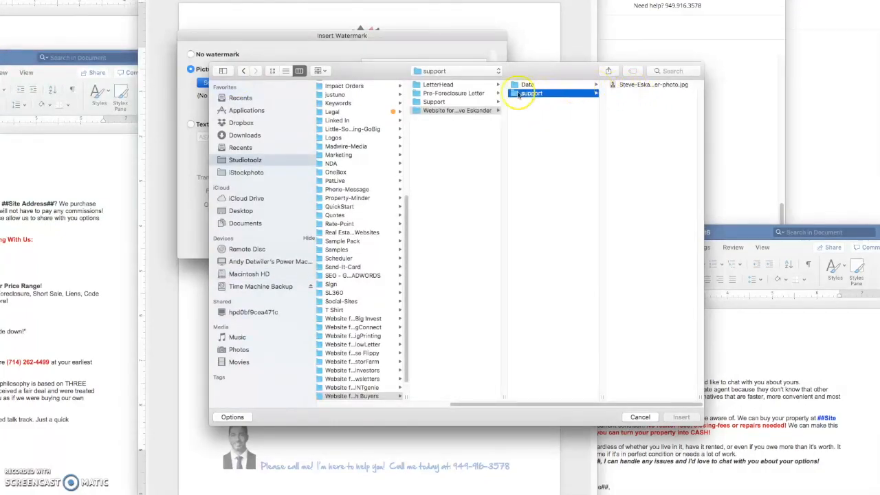
{"action": "left_click", "coordinate": [433, 102]}
{"action": "left_click", "coordinate": [544, 94]}
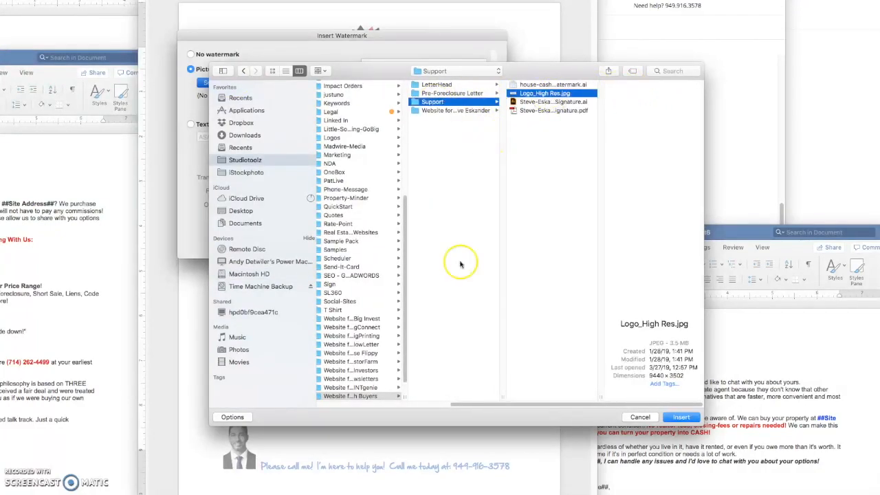
{"action": "left_click", "coordinate": [681, 416]}
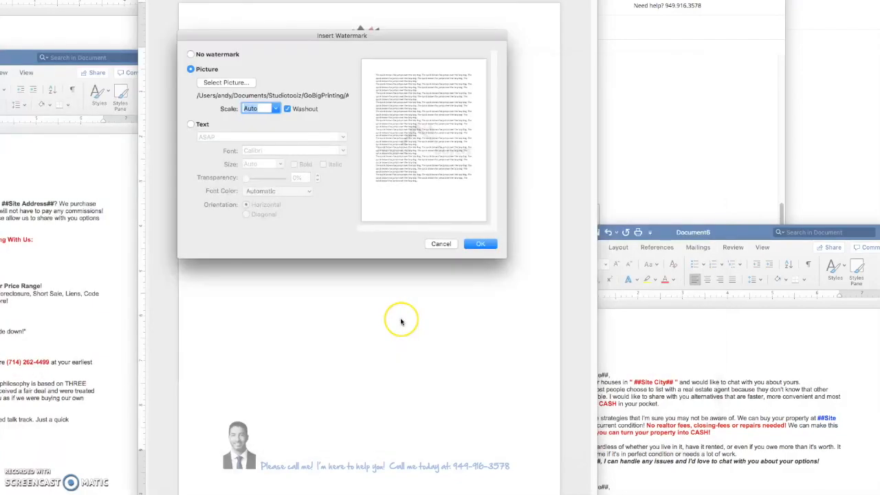
{"action": "left_click", "coordinate": [287, 109]}
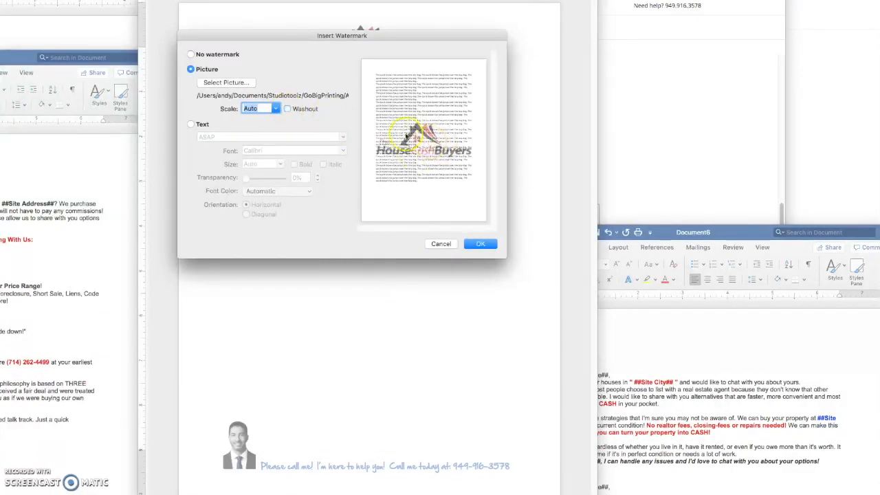
{"action": "left_click", "coordinate": [288, 108]}
{"action": "left_click", "coordinate": [479, 245]}
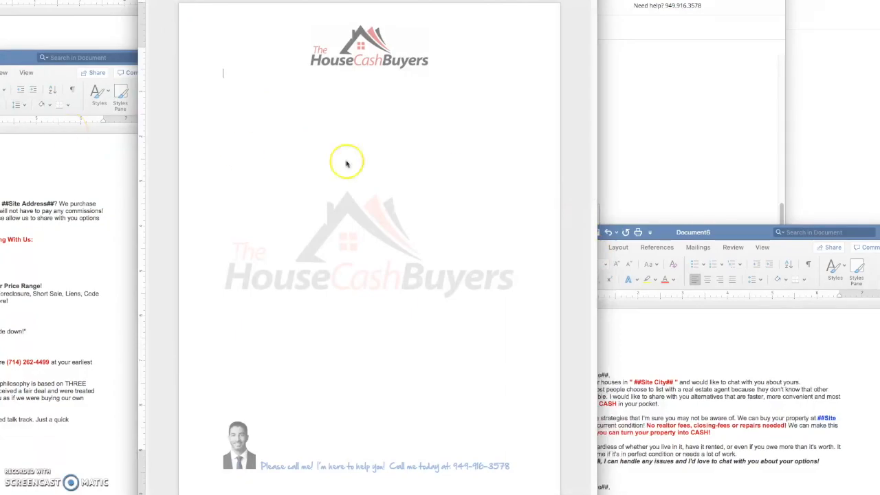
- Save the letterhead as a PDF in the Support folder and close the Word document
{"action": "key", "text": "super+p"}
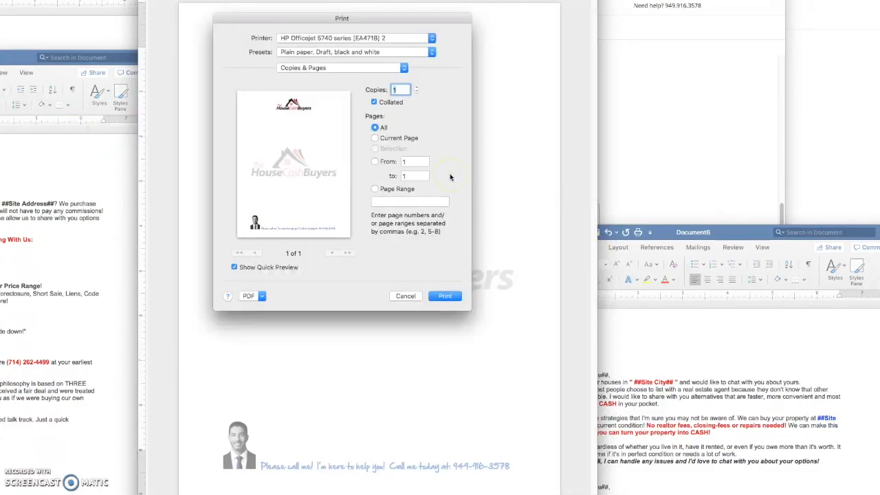
{"action": "left_click", "coordinate": [262, 297]}
{"action": "left_click", "coordinate": [263, 317]}
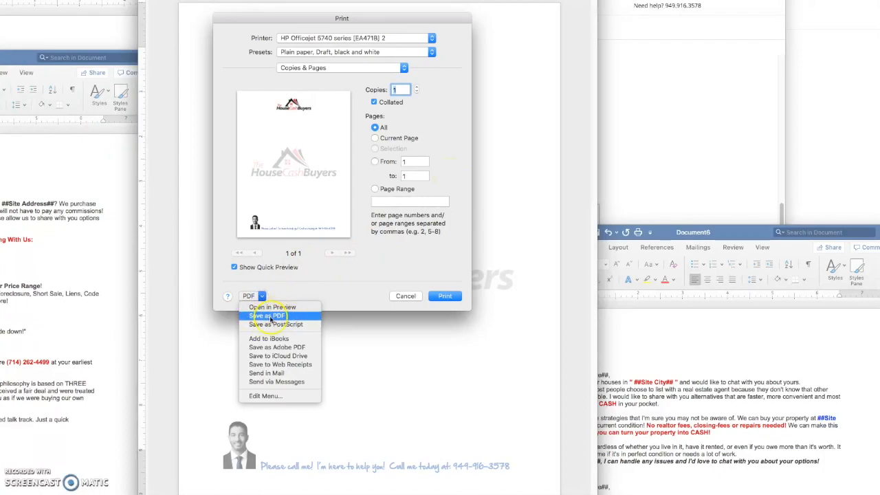
{"action": "left_click", "coordinate": [262, 296]}
{"action": "left_click", "coordinate": [273, 317]}
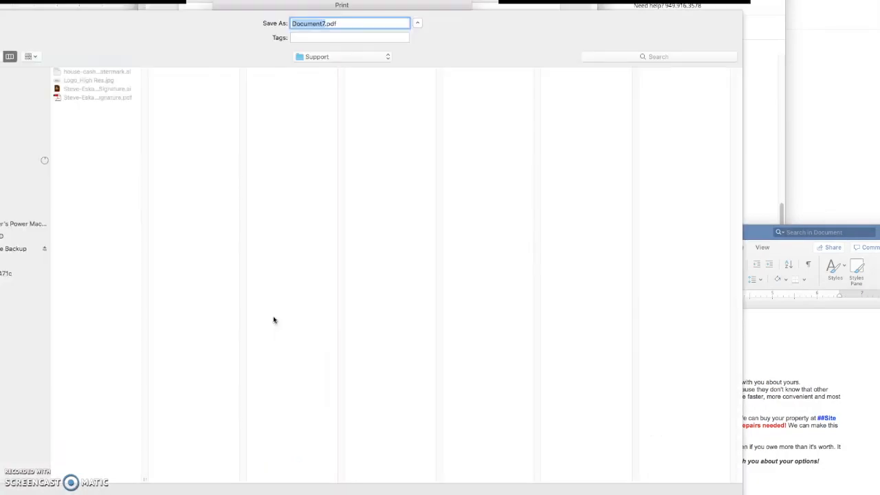
{"action": "type", "text": "steve"}
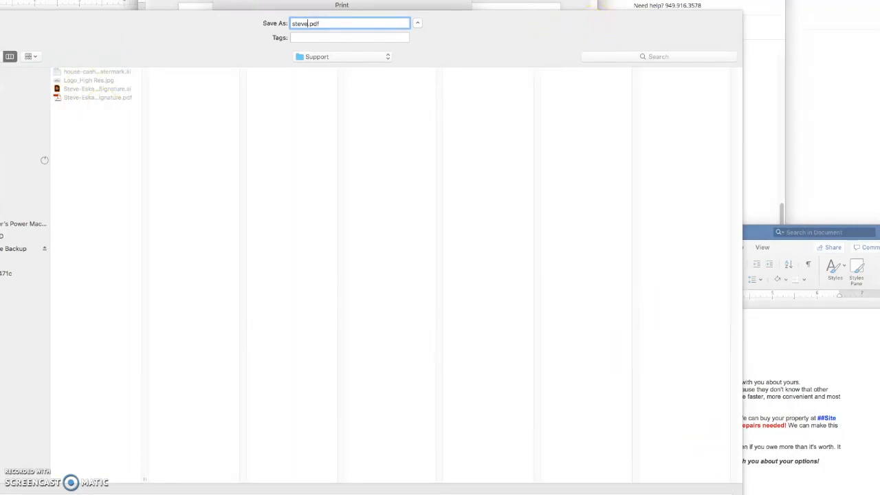
{"action": "left_click_drag", "start_coordinate": [451, 9], "coordinate": [465, 0]}
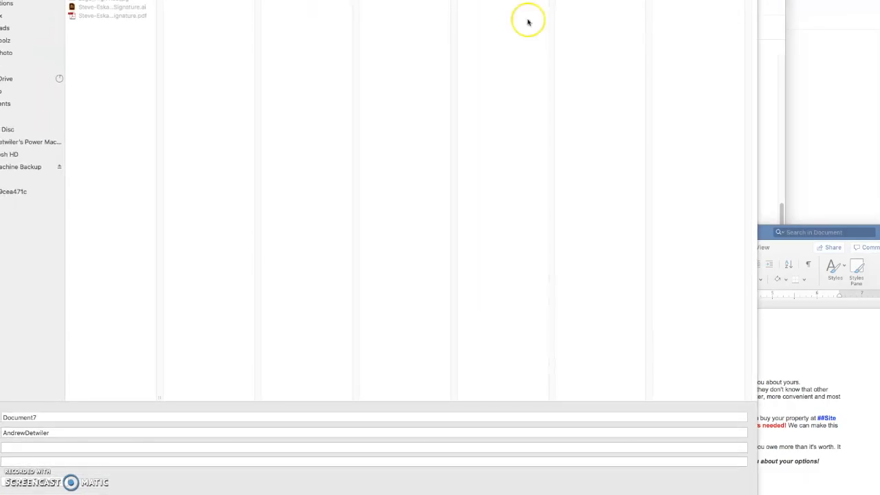
{"action": "left_click_drag", "start_coordinate": [757, 494], "coordinate": [707, 441]}
{"action": "left_click_drag", "start_coordinate": [454, 0], "coordinate": [458, 40]}
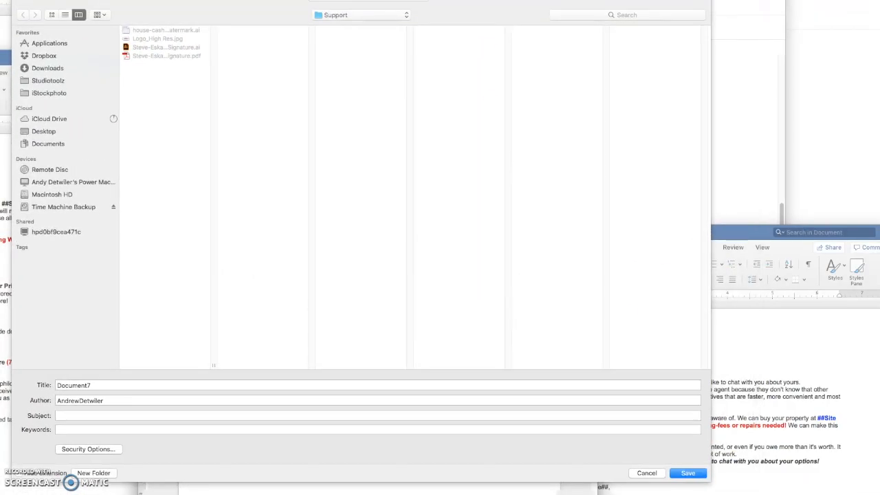
{"action": "left_click", "coordinate": [690, 476]}
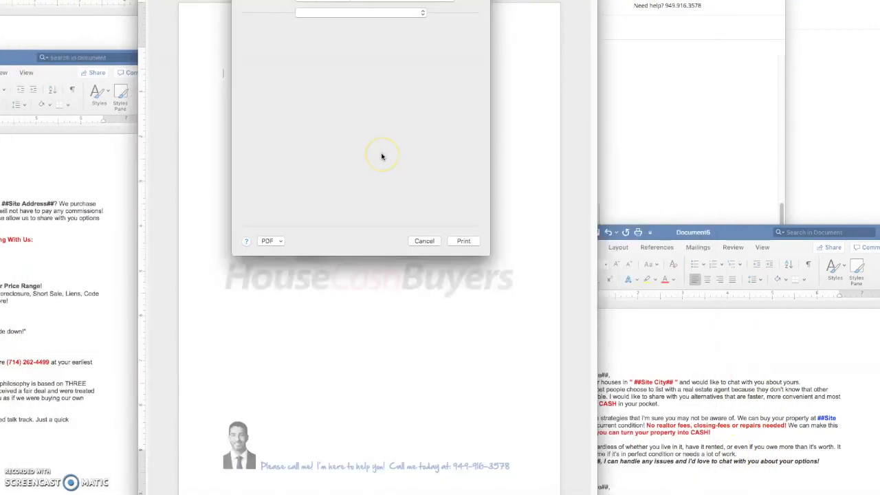
{"action": "left_click", "coordinate": [334, 150]}
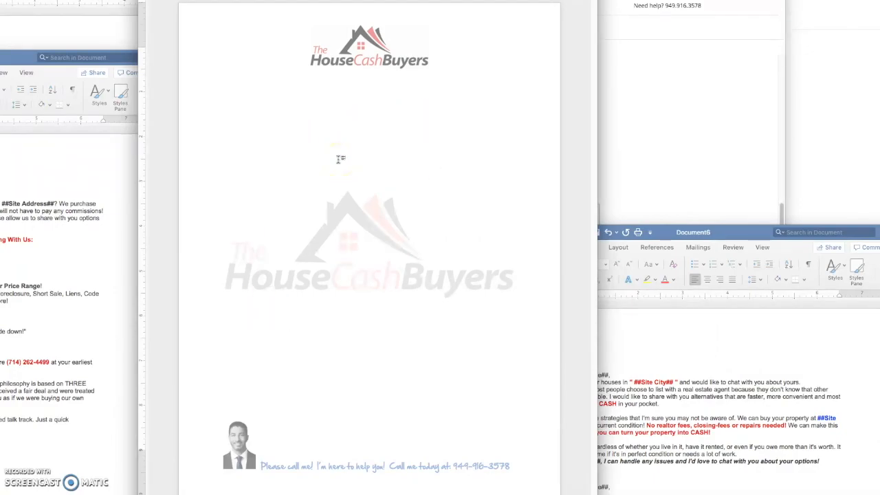
{"action": "key", "text": "super+w"}
- Switch the letter's background image option to Upload Your Own
{"action": "left_click", "coordinate": [648, 158]}
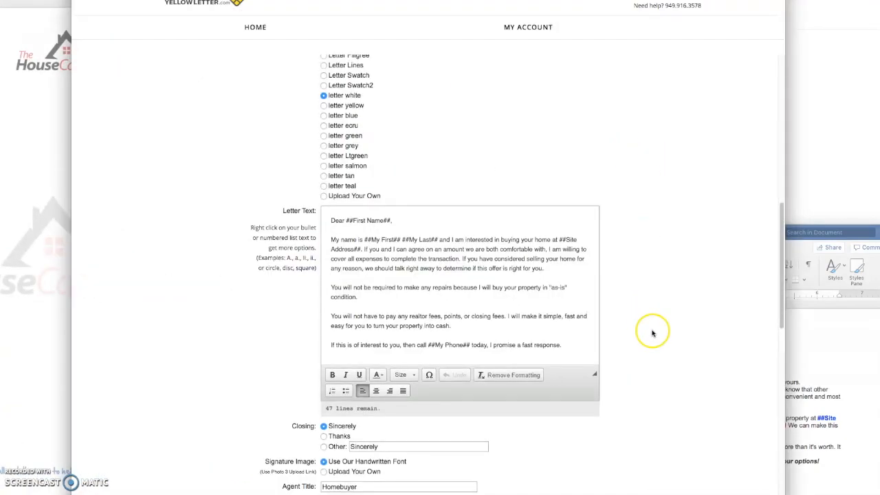
{"action": "scroll", "coordinate": [652, 333], "scroll_direction": "up", "scroll_amount": 15}
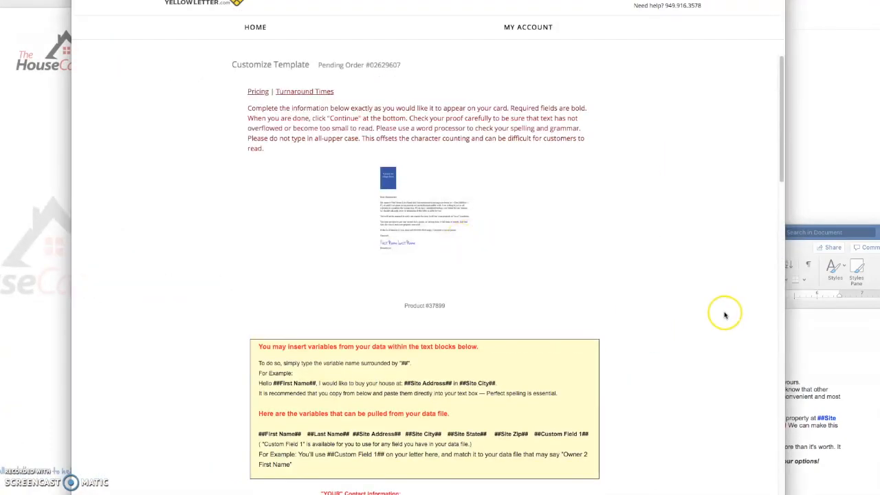
{"action": "scroll", "coordinate": [726, 316], "scroll_direction": "down", "scroll_amount": 10}
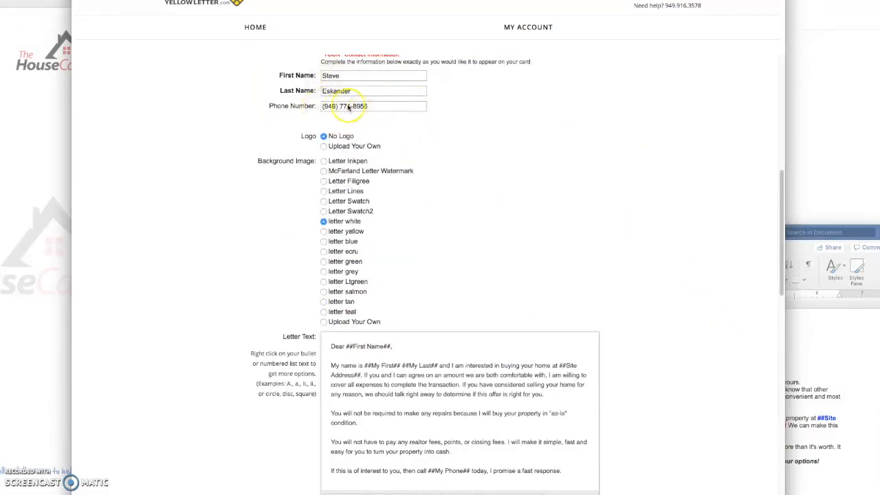
{"action": "scroll", "coordinate": [505, 218], "scroll_direction": "down", "scroll_amount": 2}
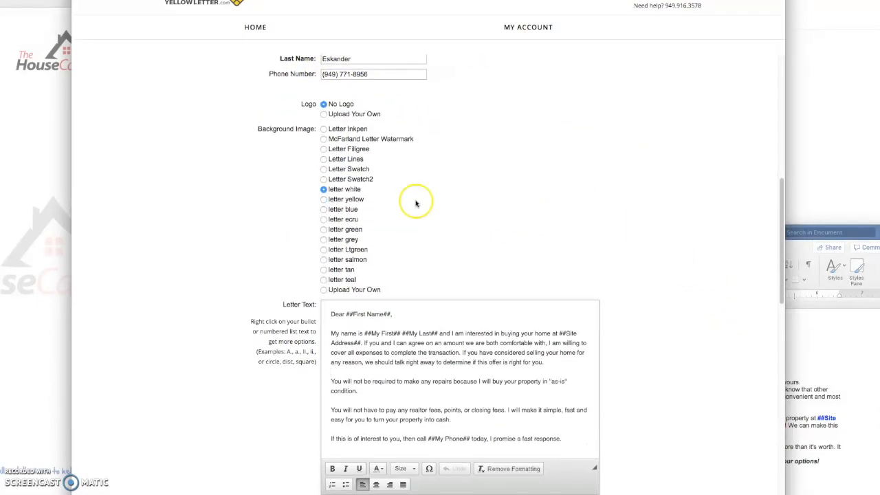
{"action": "left_click", "coordinate": [323, 289]}
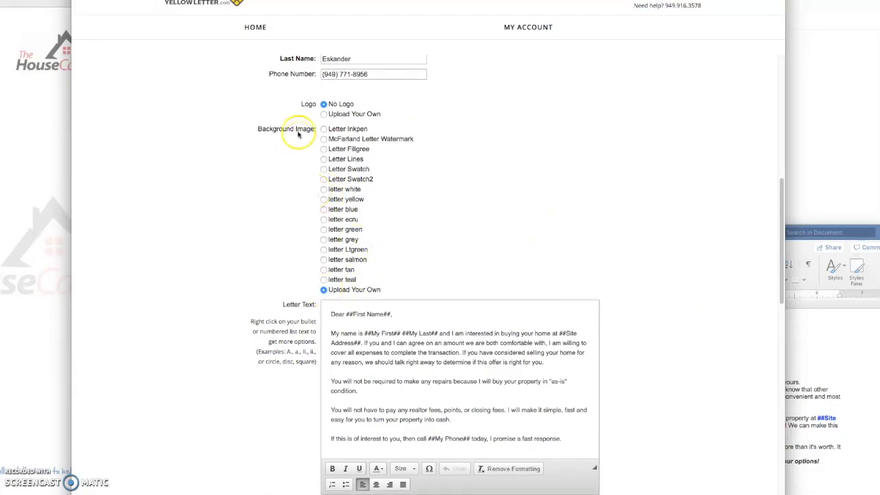
{"action": "scroll", "coordinate": [605, 254], "scroll_direction": "down", "scroll_amount": 4}
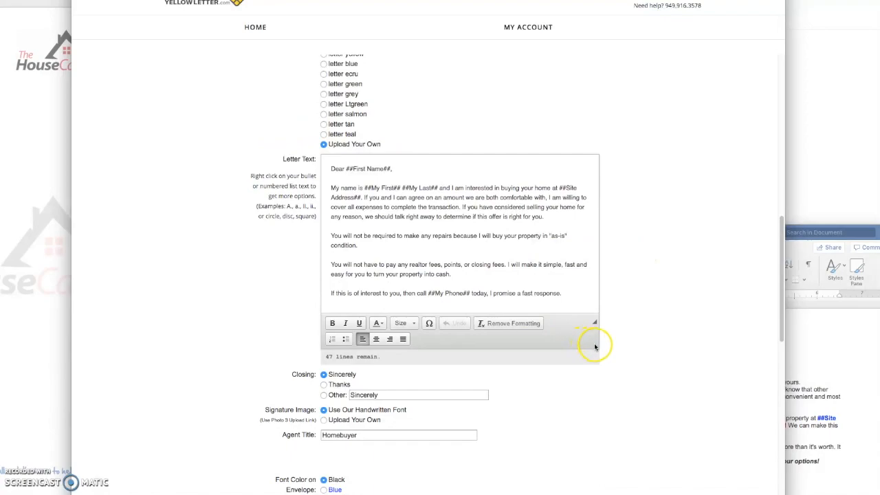
- Make the 'as-is' repairs paragraph bold and red, keeping it left-aligned
{"action": "left_click_drag", "start_coordinate": [340, 170], "coordinate": [479, 286]}
{"action": "left_click", "coordinate": [495, 268]}
{"action": "left_click_drag", "start_coordinate": [430, 261], "coordinate": [316, 236]}
{"action": "left_click", "coordinate": [332, 323]}
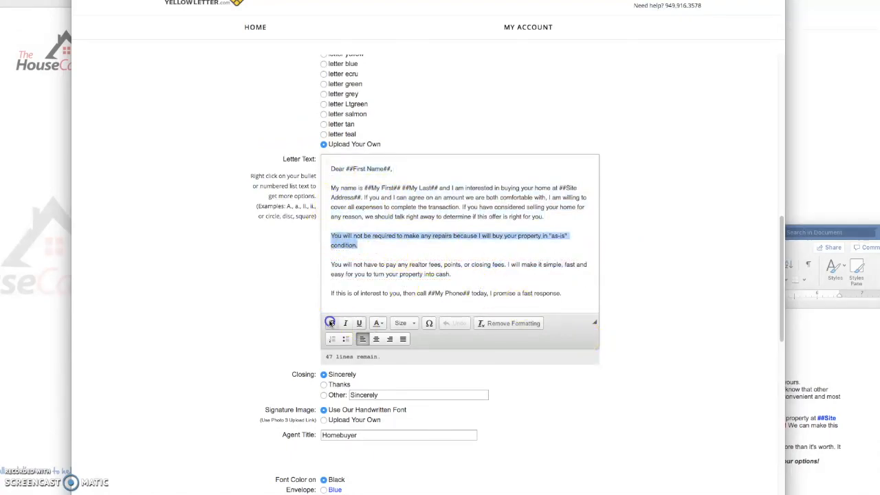
{"action": "left_click", "coordinate": [376, 339]}
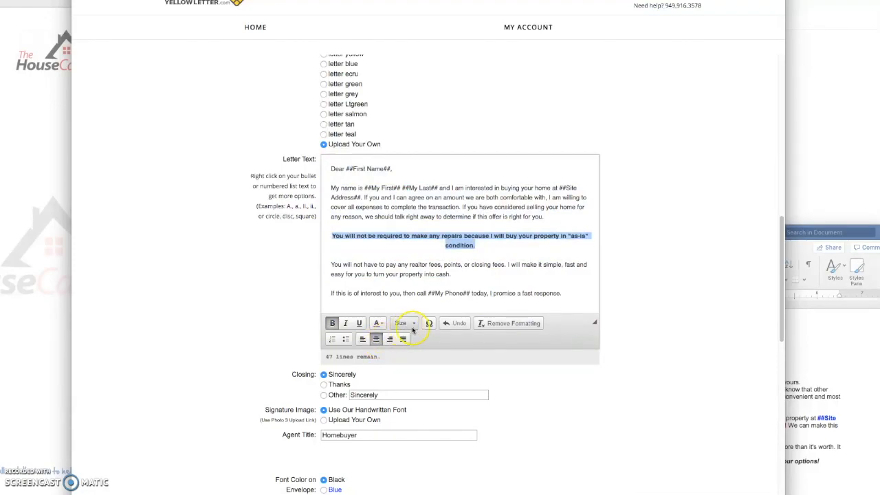
{"action": "left_click", "coordinate": [380, 323]}
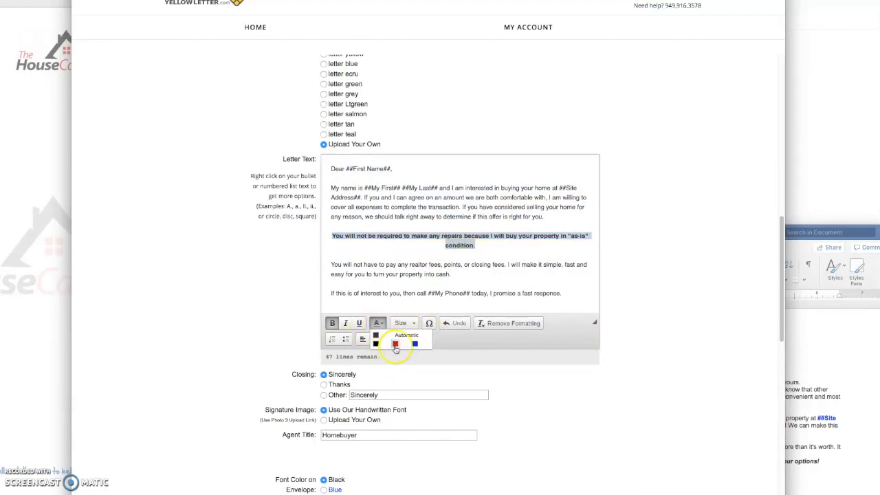
{"action": "left_click", "coordinate": [395, 343]}
{"action": "left_click", "coordinate": [363, 339]}
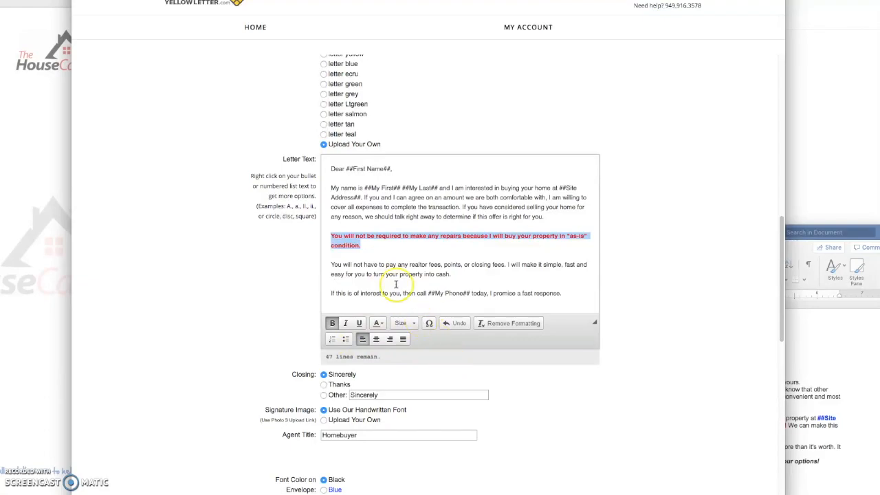
{"action": "left_click", "coordinate": [376, 252]}
- Choose the 'Upload Your Own' signature and delete the 'Homebuyer' agent title
{"action": "scroll", "coordinate": [560, 405], "scroll_direction": "down", "scroll_amount": 3}
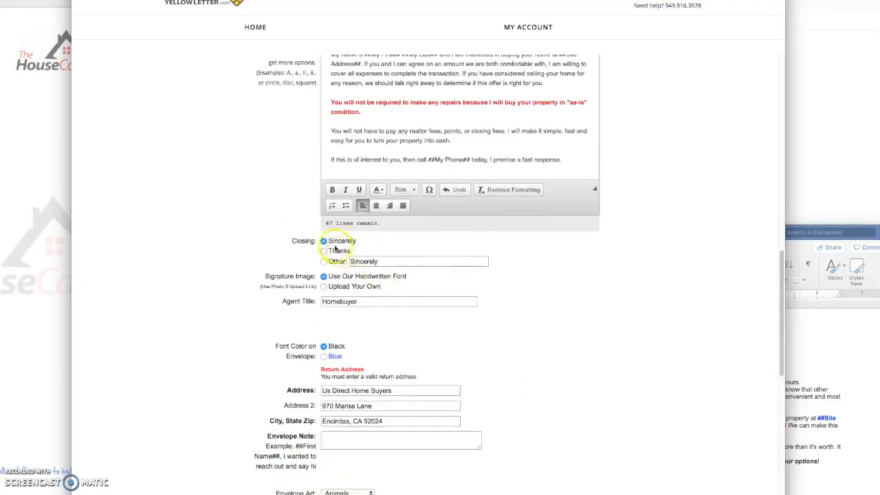
{"action": "left_click", "coordinate": [326, 286]}
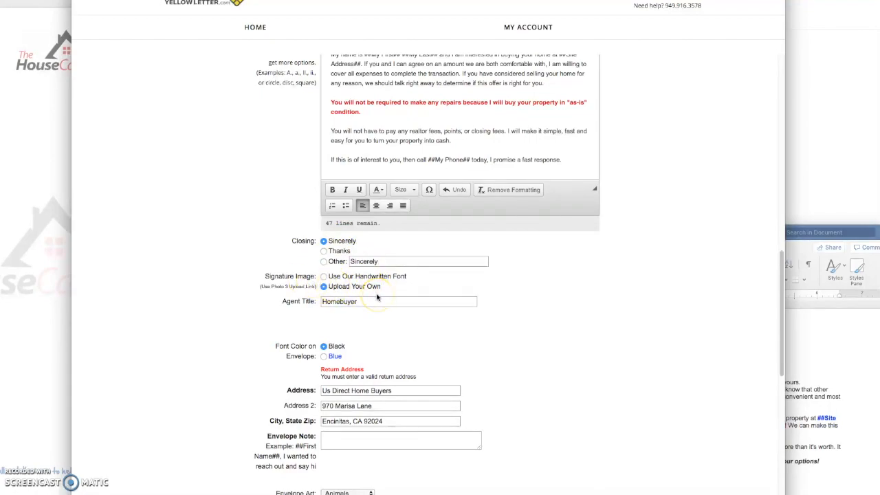
{"action": "left_click_drag", "start_coordinate": [358, 302], "coordinate": [290, 301]}
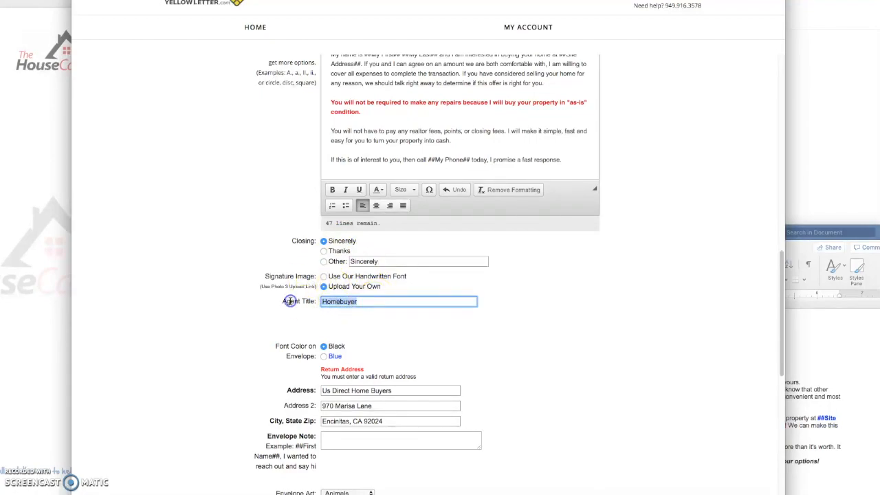
{"action": "left_click", "coordinate": [298, 302]}
{"action": "key", "text": "BackSpace"}
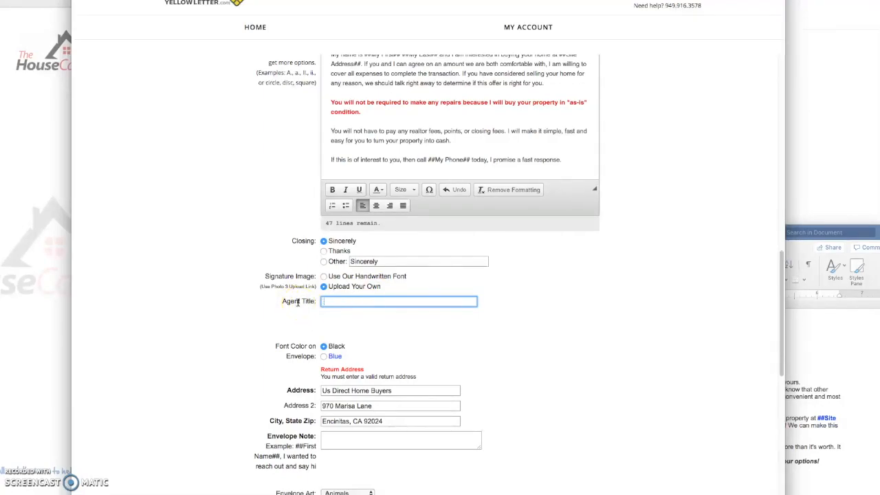
- Write the envelope greeting note with the ##First Name## variable, removing the stray space before the comma
{"action": "scroll", "coordinate": [715, 412], "scroll_direction": "down", "scroll_amount": 5}
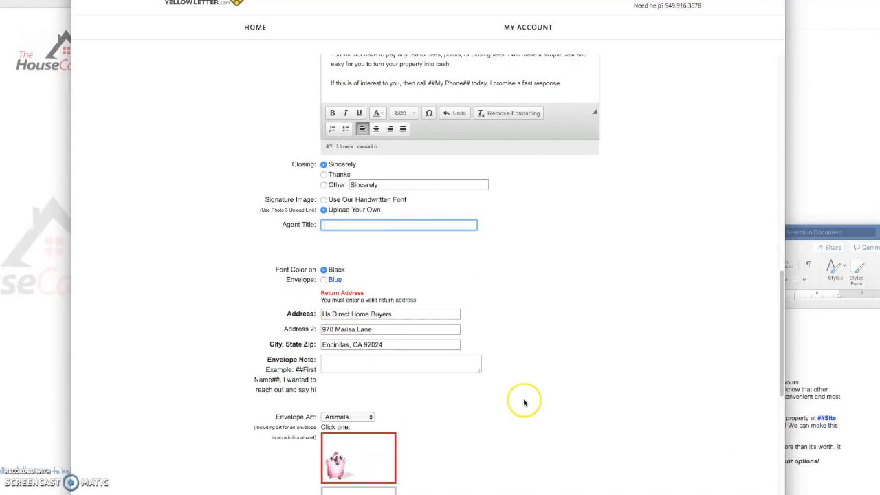
{"action": "scroll", "coordinate": [524, 403], "scroll_direction": "down", "scroll_amount": 5}
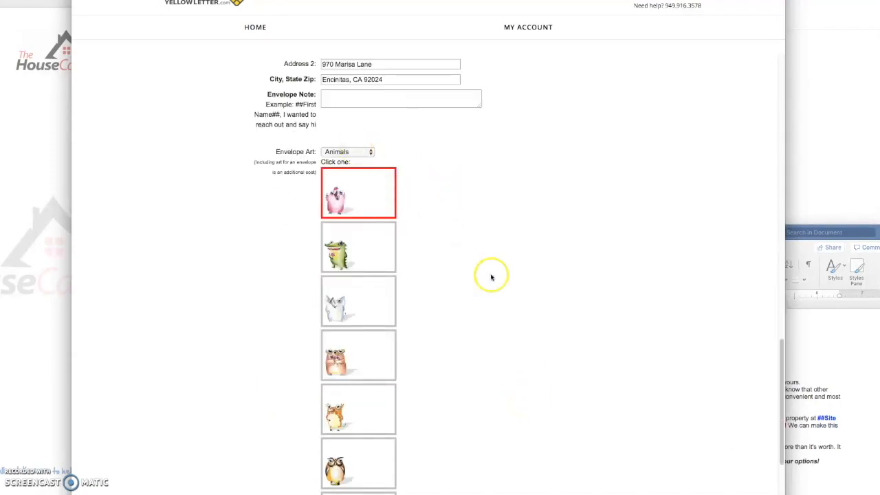
{"action": "scroll", "coordinate": [489, 275], "scroll_direction": "up", "scroll_amount": 5}
{"action": "left_click", "coordinate": [335, 277]}
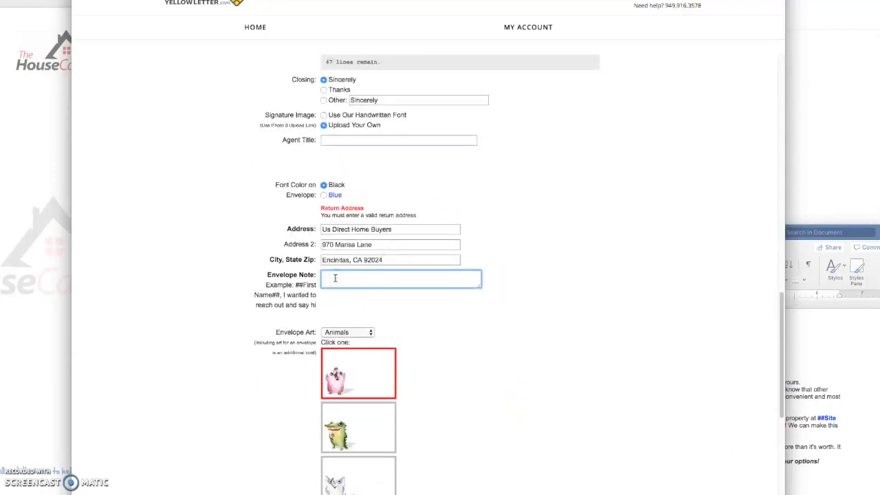
{"action": "type", "text": "I"}
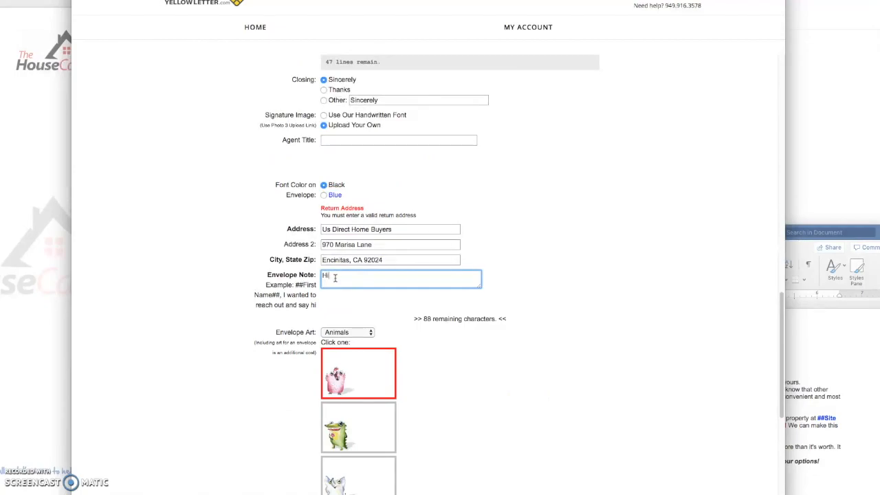
{"action": "scroll", "coordinate": [526, 309], "scroll_direction": "up", "scroll_amount": 10}
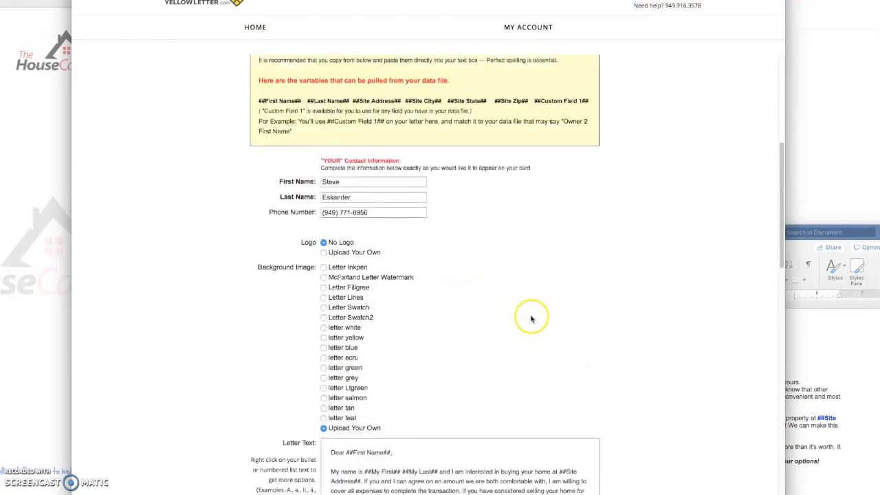
{"action": "left_click_drag", "start_coordinate": [260, 100], "coordinate": [303, 99]}
{"action": "scroll", "coordinate": [536, 335], "scroll_direction": "down", "scroll_amount": 10}
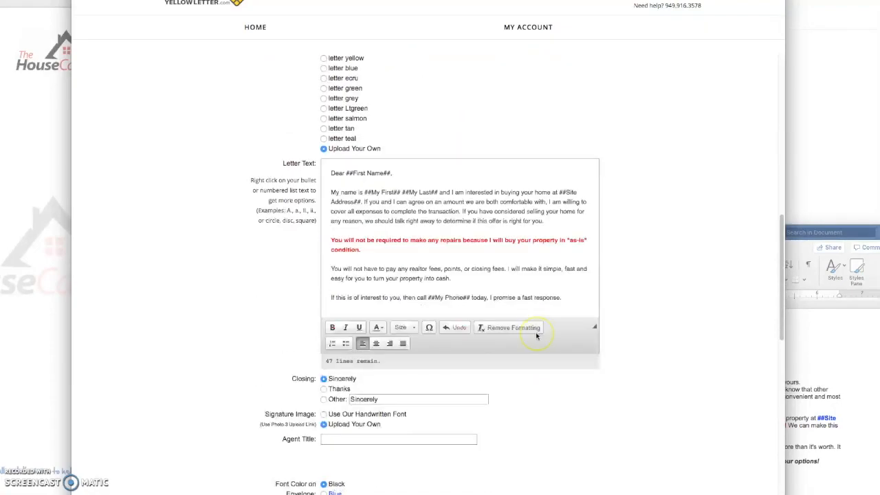
{"action": "scroll", "coordinate": [537, 336], "scroll_direction": "down", "scroll_amount": 2}
{"action": "left_click", "coordinate": [359, 290]}
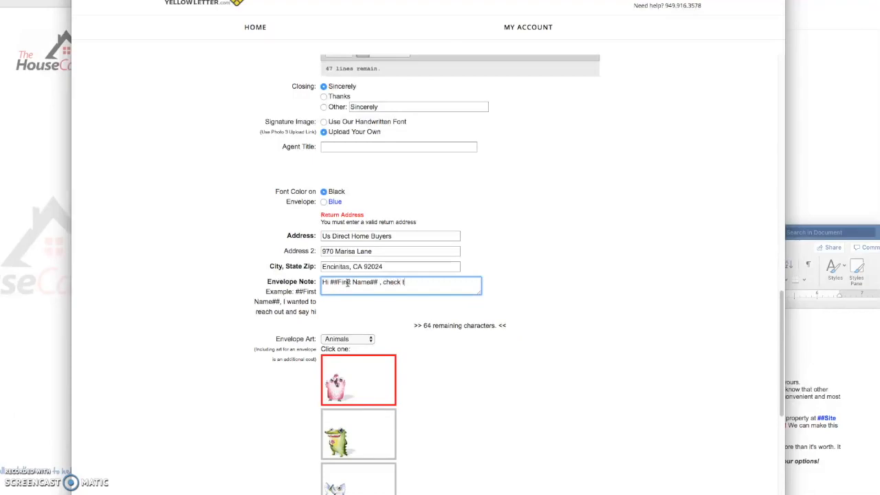
{"action": "left_click", "coordinate": [379, 281]}
{"action": "key", "text": "BackSpace"}
{"action": "left_click", "coordinate": [509, 387]}
- Set the envelope art to the Miscellaneous orange bus design
{"action": "scroll", "coordinate": [512, 390], "scroll_direction": "down", "scroll_amount": 5}
{"action": "scroll", "coordinate": [513, 392], "scroll_direction": "up", "scroll_amount": 3}
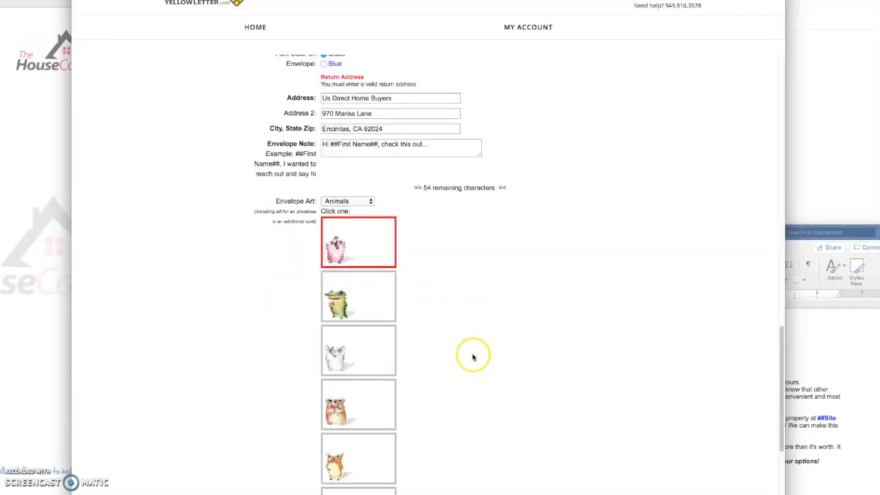
{"action": "left_click", "coordinate": [344, 201]}
{"action": "left_click", "coordinate": [347, 215]}
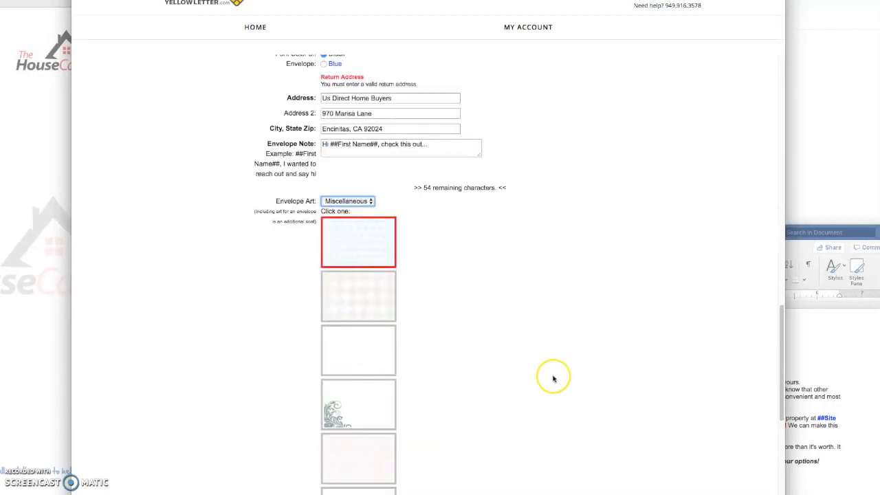
{"action": "scroll", "coordinate": [554, 379], "scroll_direction": "down", "scroll_amount": 5}
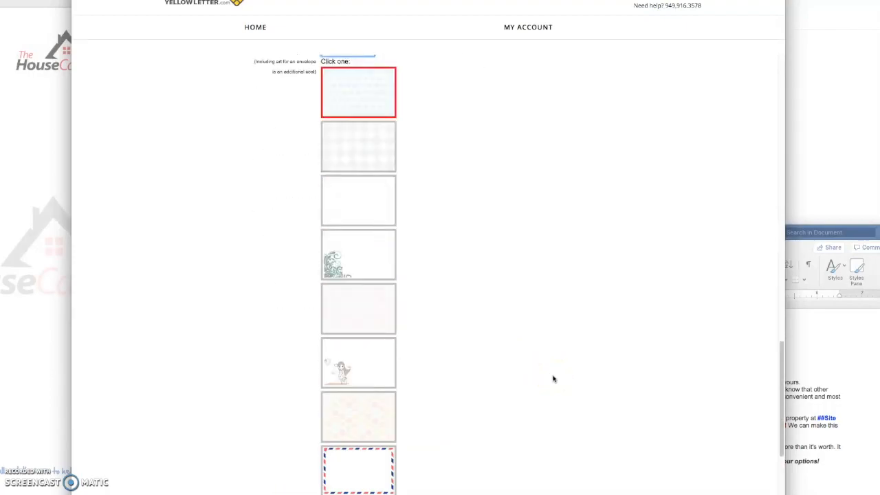
{"action": "scroll", "coordinate": [536, 411], "scroll_direction": "down", "scroll_amount": 3}
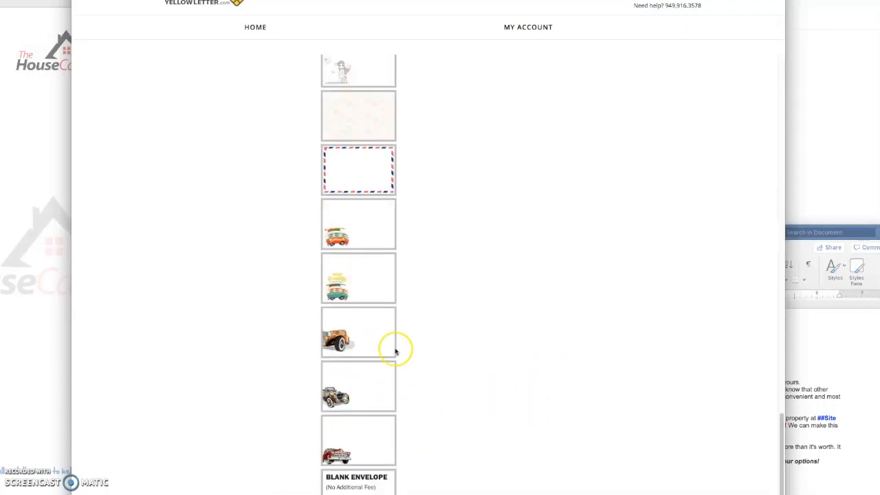
{"action": "left_click", "coordinate": [347, 235]}
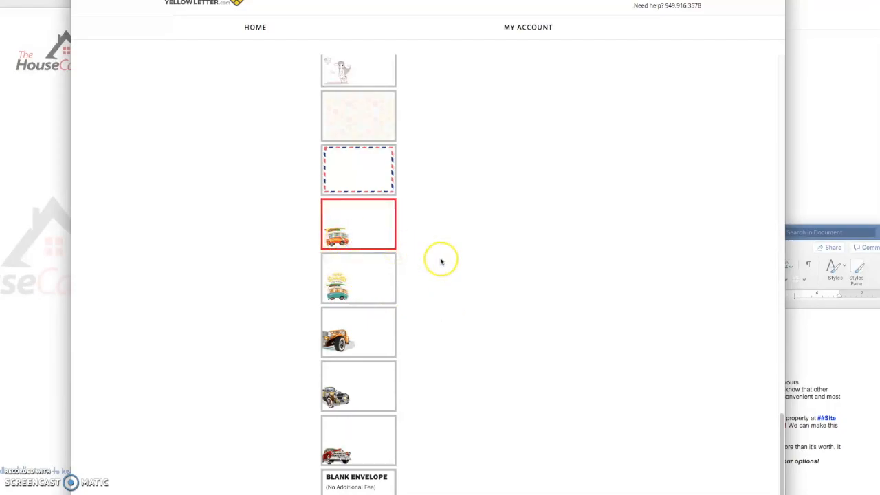
- Enter a name for the order in the order name field
{"action": "scroll", "coordinate": [463, 343], "scroll_direction": "down", "scroll_amount": 3}
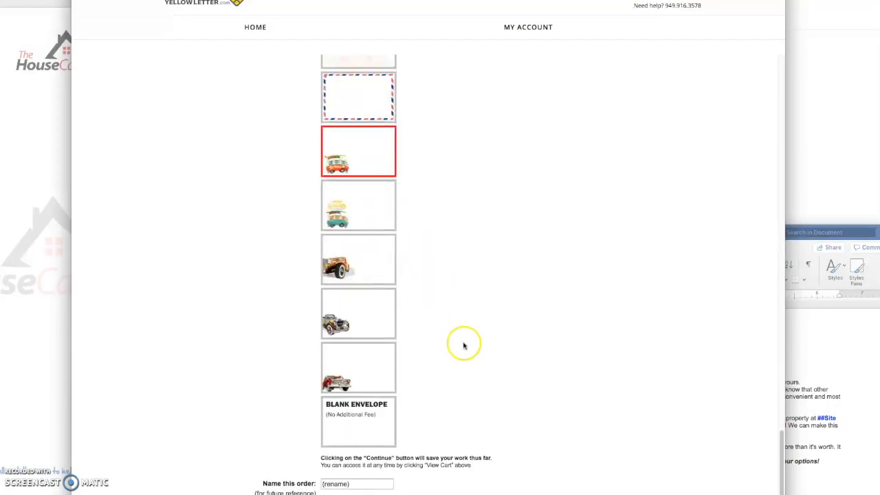
{"action": "left_click", "coordinate": [272, 466]}
{"action": "type", "text": "steve letter"}
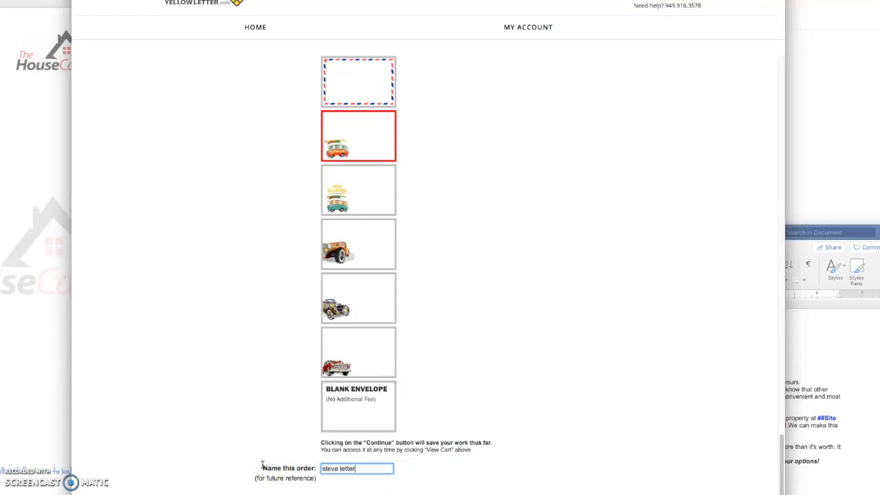
{"action": "left_click", "coordinate": [524, 350]}
- Tidy the start of the realtor fees paragraph and save the letter setup to continue
{"action": "scroll", "coordinate": [522, 350], "scroll_direction": "up", "scroll_amount": 15}
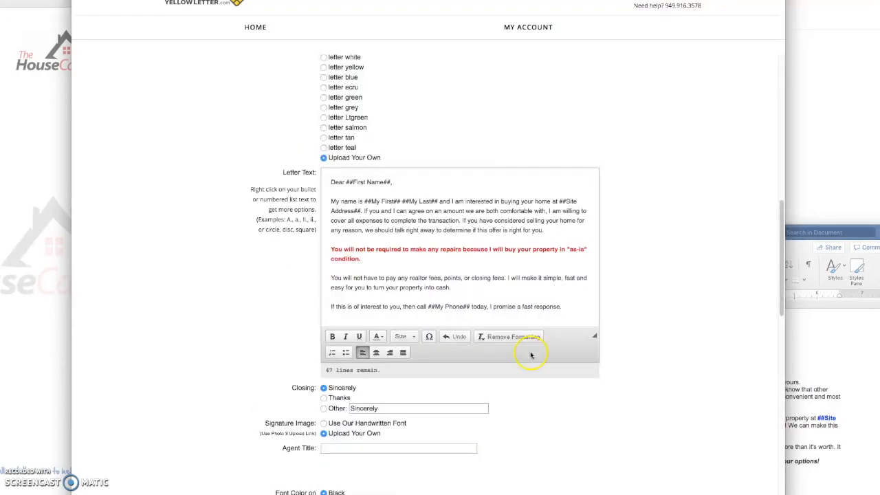
{"action": "scroll", "coordinate": [570, 344], "scroll_direction": "down", "scroll_amount": 3}
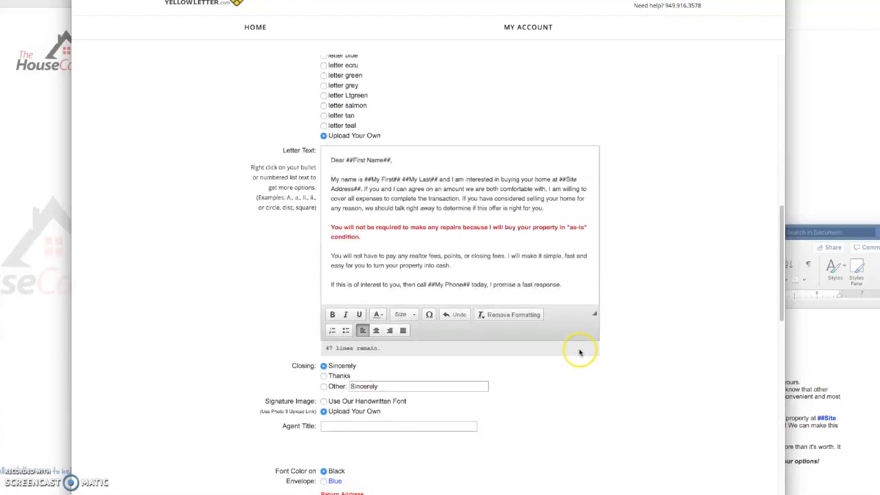
{"action": "left_click", "coordinate": [331, 255]}
{"action": "left_click", "coordinate": [331, 256]}
{"action": "type", "text": "•"}
{"action": "key", "text": "BackSpace"}
{"action": "key", "text": "BackSpace"}
{"action": "left_click", "coordinate": [620, 403]}
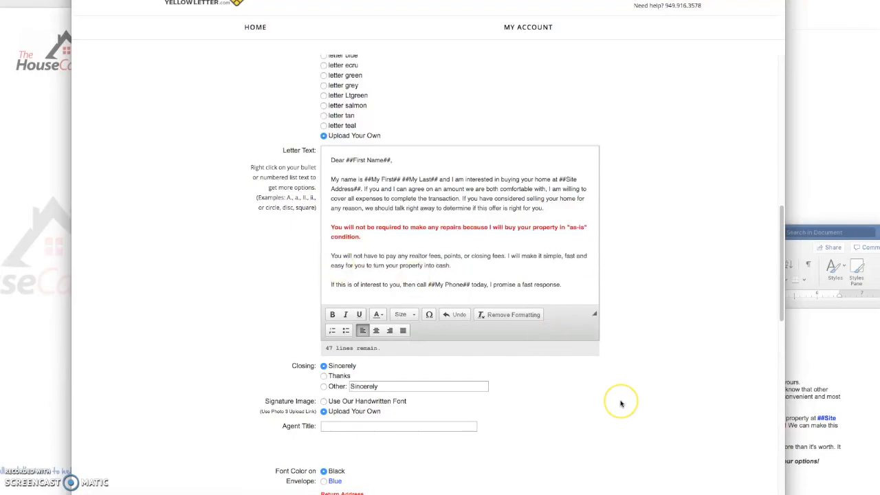
{"action": "scroll", "coordinate": [620, 404], "scroll_direction": "down", "scroll_amount": 10}
{"action": "left_click", "coordinate": [620, 404]}
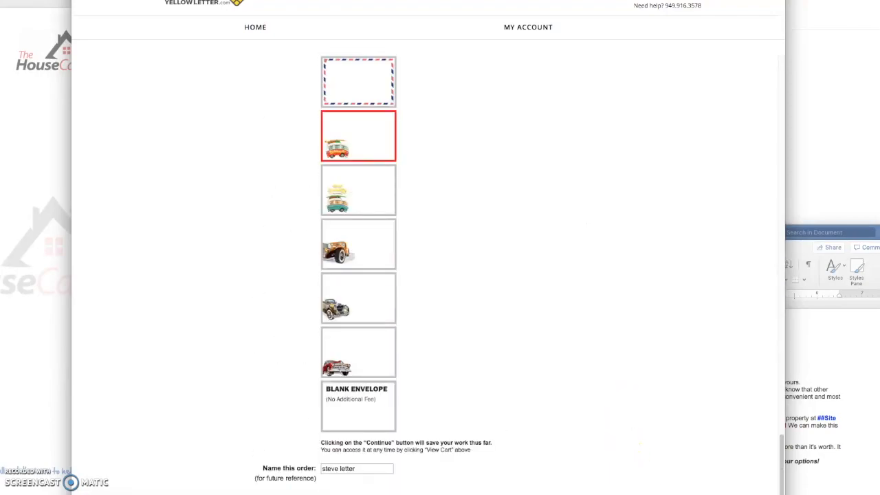
{"action": "scroll", "coordinate": [640, 475], "scroll_direction": "down", "scroll_amount": 2}
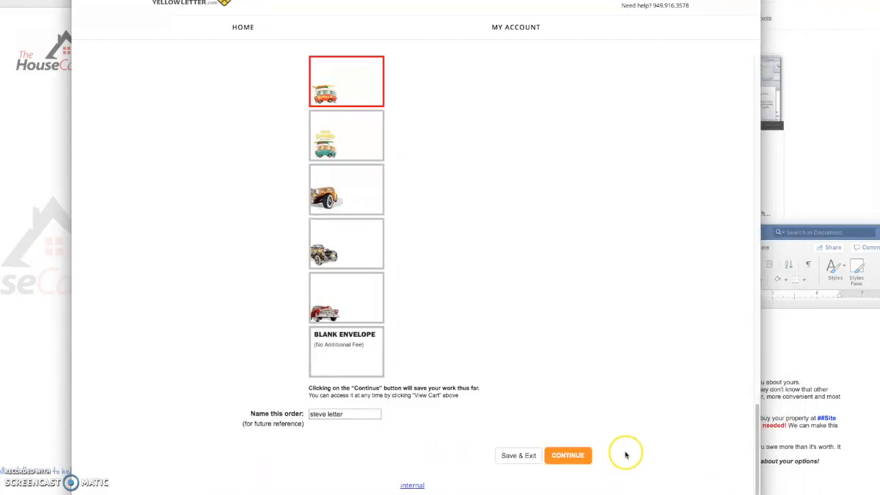
{"action": "left_click", "coordinate": [562, 455]}
{"action": "left_click", "coordinate": [620, 465]}
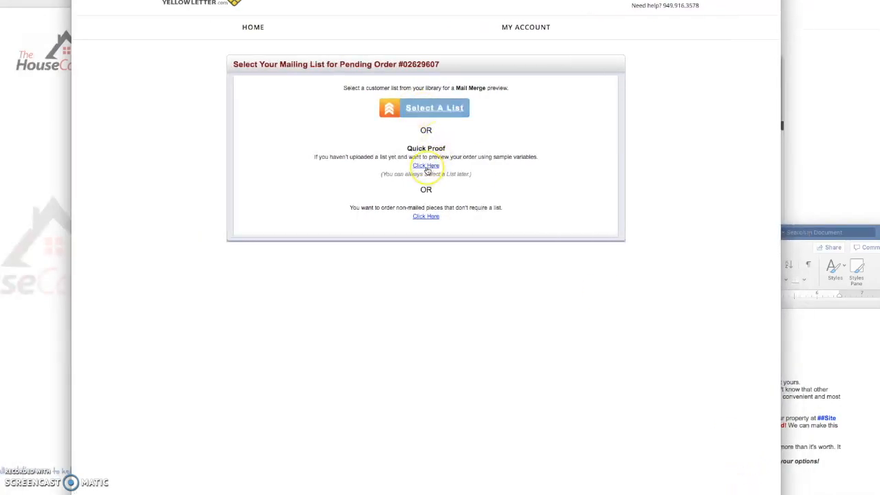
- Select the '0022 Foreclosure List_2019-03-28 - (1 of 2)' mailing list and continue to field mapping
{"action": "left_click", "coordinate": [427, 107]}
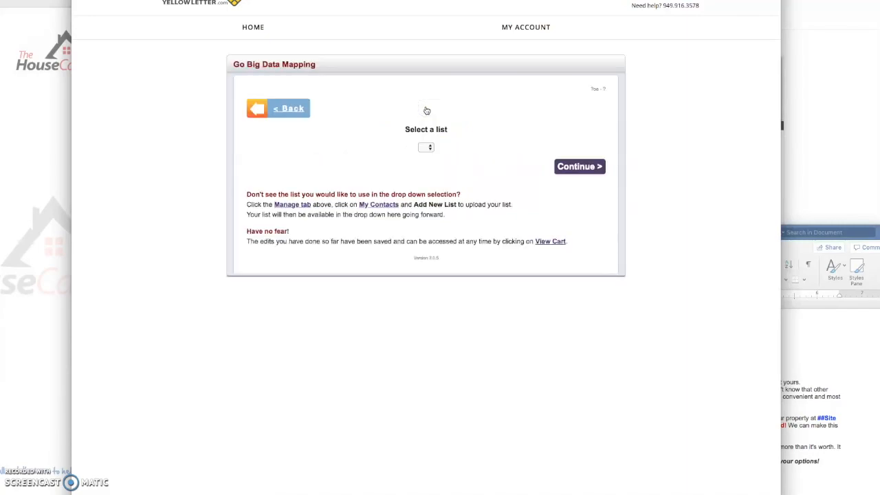
{"action": "left_click", "coordinate": [417, 146]}
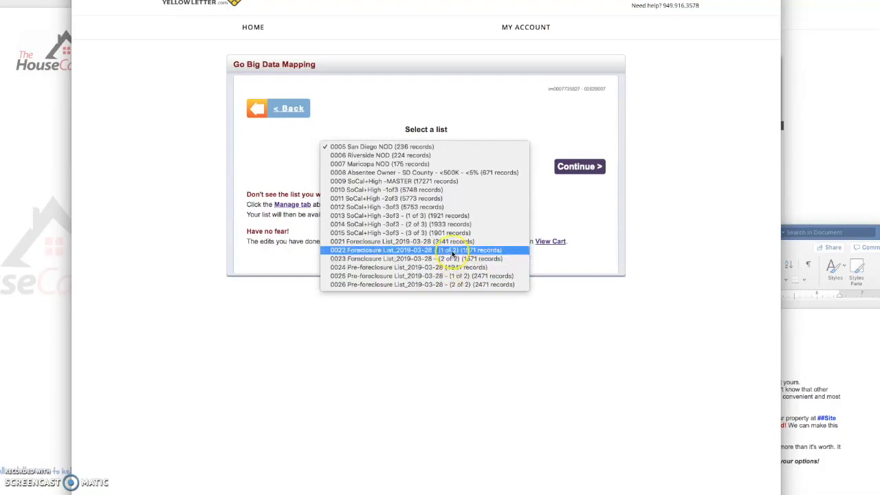
{"action": "left_click", "coordinate": [395, 251]}
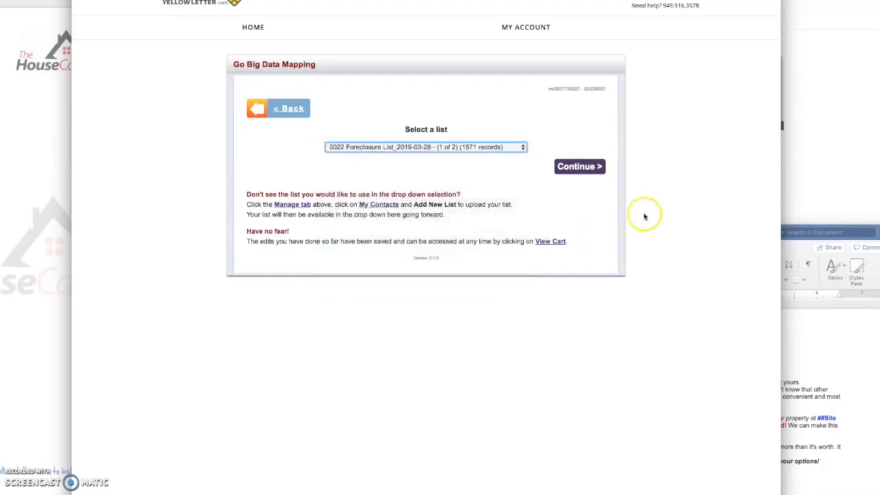
{"action": "left_click", "coordinate": [579, 169]}
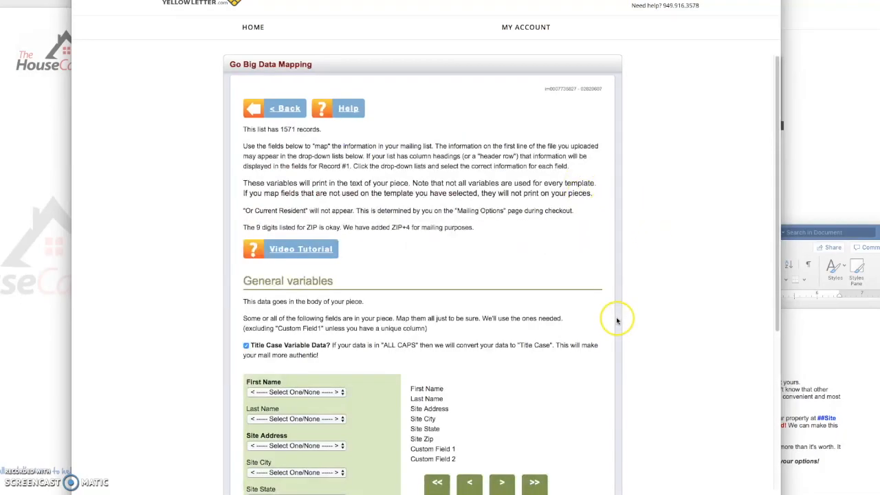
- Map First Name to OwnerFirstName, Site Address to PROPERTY ADDRESS and Site City to PROPERTY CITY
{"action": "scroll", "coordinate": [615, 316], "scroll_direction": "down", "scroll_amount": 5}
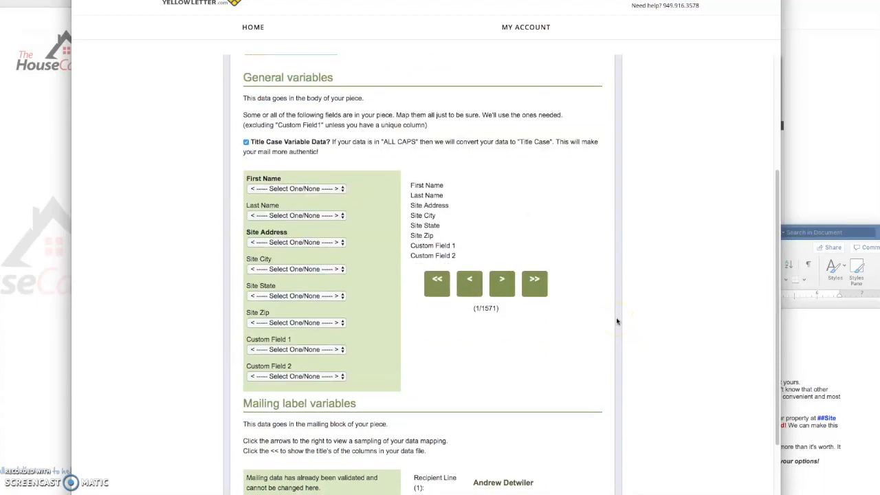
{"action": "scroll", "coordinate": [617, 320], "scroll_direction": "down", "scroll_amount": 2}
{"action": "left_click_drag", "start_coordinate": [249, 85], "coordinate": [324, 87]}
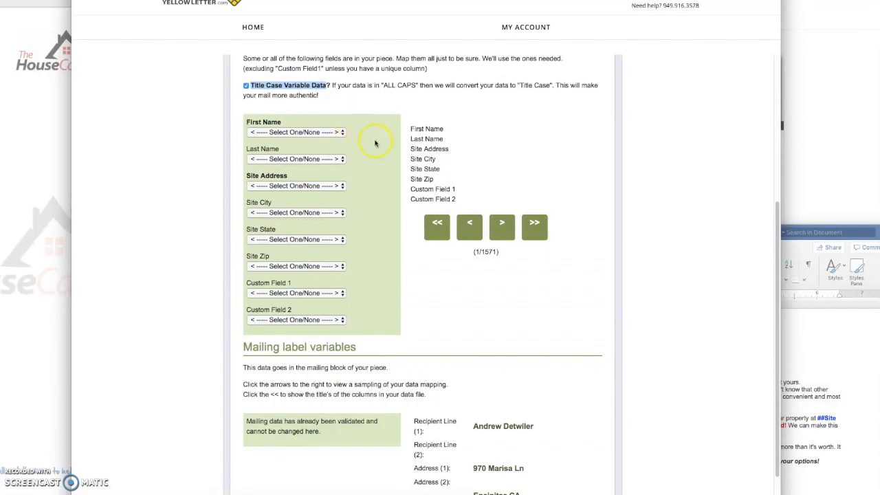
{"action": "left_click", "coordinate": [325, 133]}
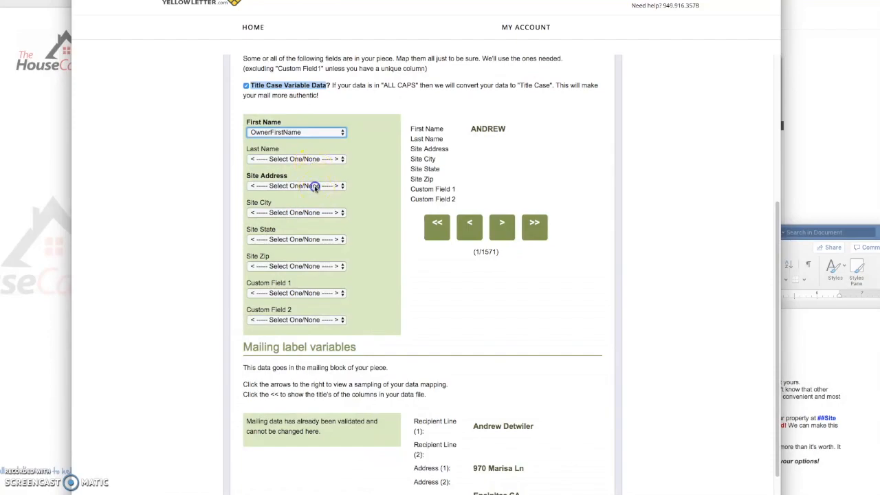
{"action": "left_click", "coordinate": [315, 187]}
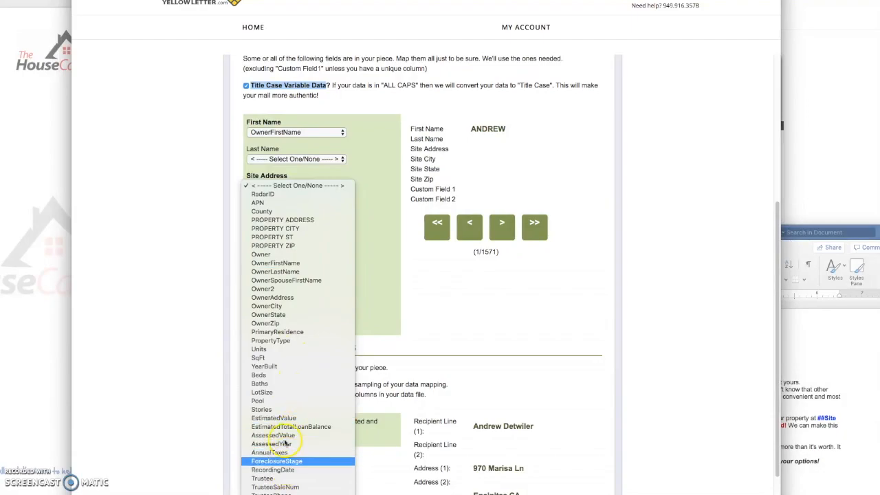
{"action": "left_click", "coordinate": [271, 222]}
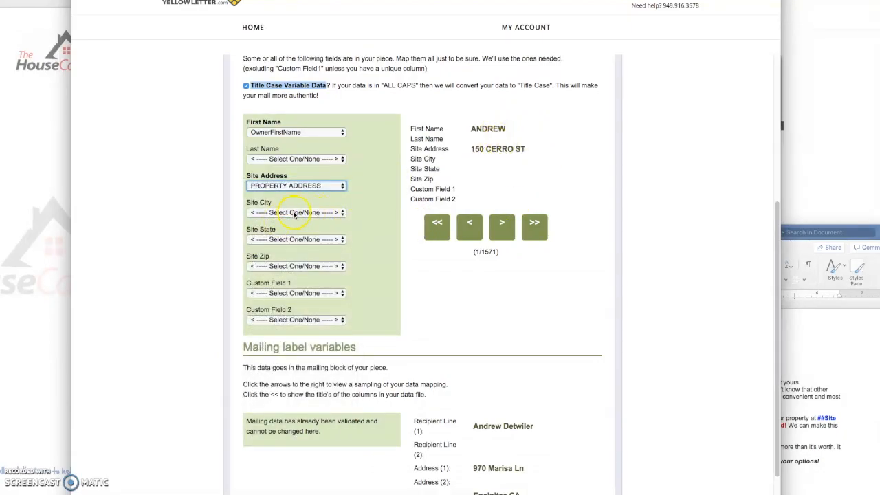
{"action": "left_click", "coordinate": [295, 214]}
{"action": "left_click", "coordinate": [275, 258]}
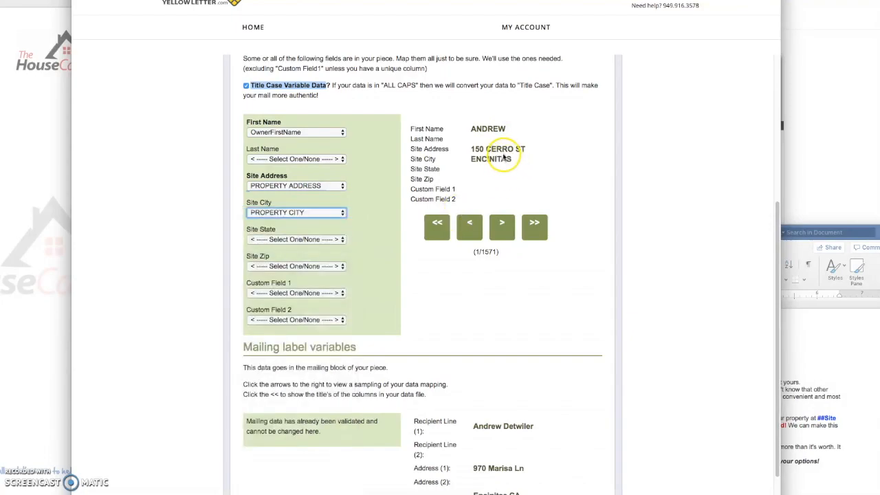
- Preview the next sample records' labels, then submit the mapping to load the 1571 records
{"action": "scroll", "coordinate": [599, 280], "scroll_direction": "down", "scroll_amount": 3}
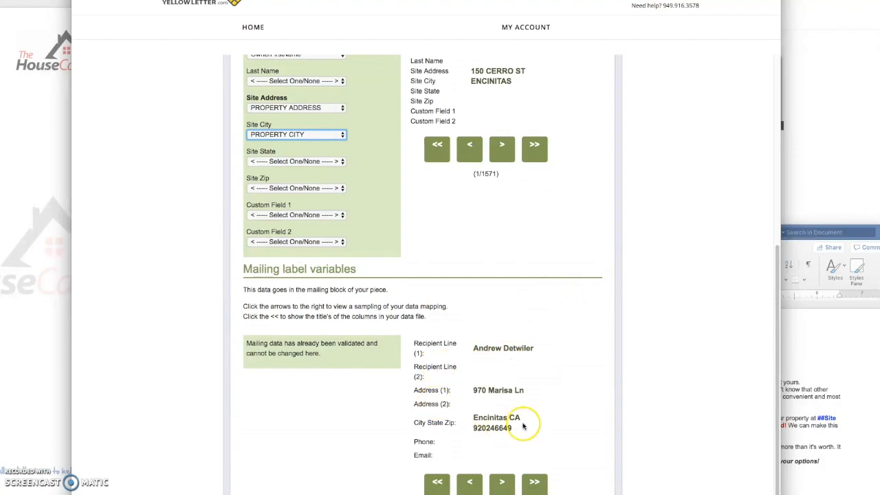
{"action": "scroll", "coordinate": [524, 426], "scroll_direction": "up", "scroll_amount": 4}
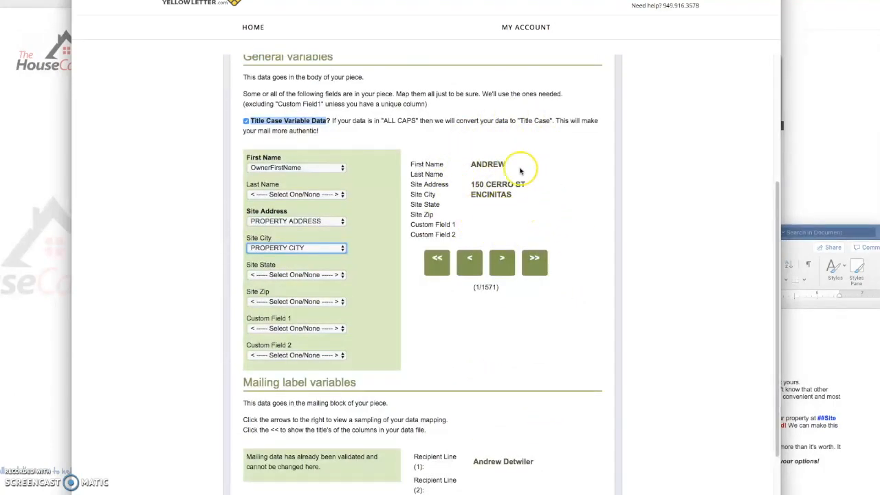
{"action": "scroll", "coordinate": [562, 222], "scroll_direction": "down", "scroll_amount": 4}
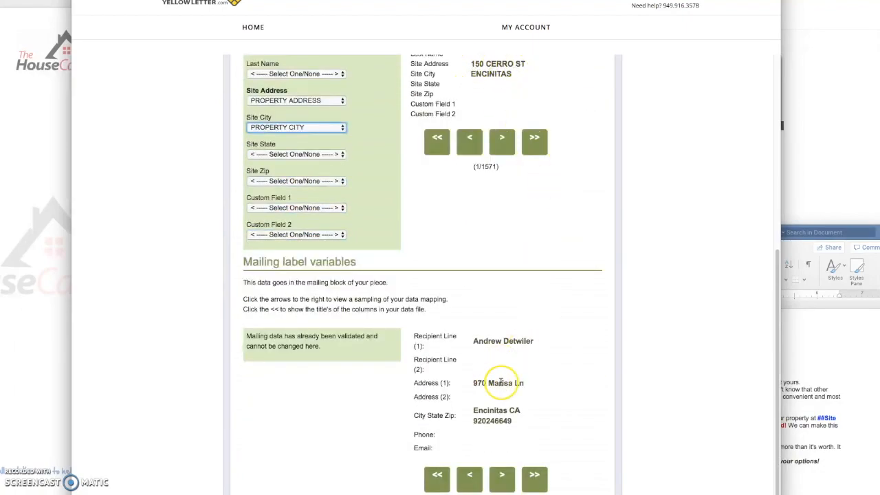
{"action": "scroll", "coordinate": [609, 382], "scroll_direction": "down", "scroll_amount": 1}
{"action": "left_click", "coordinate": [502, 435]}
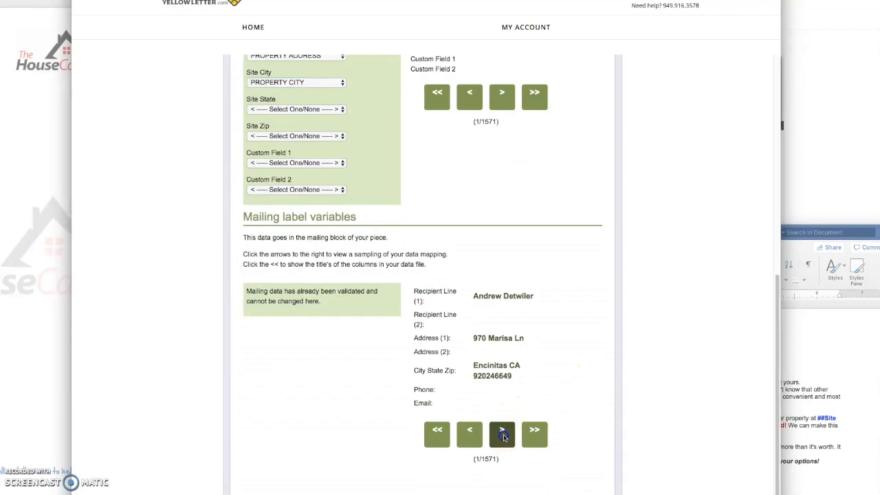
{"action": "scroll", "coordinate": [599, 356], "scroll_direction": "up", "scroll_amount": 7}
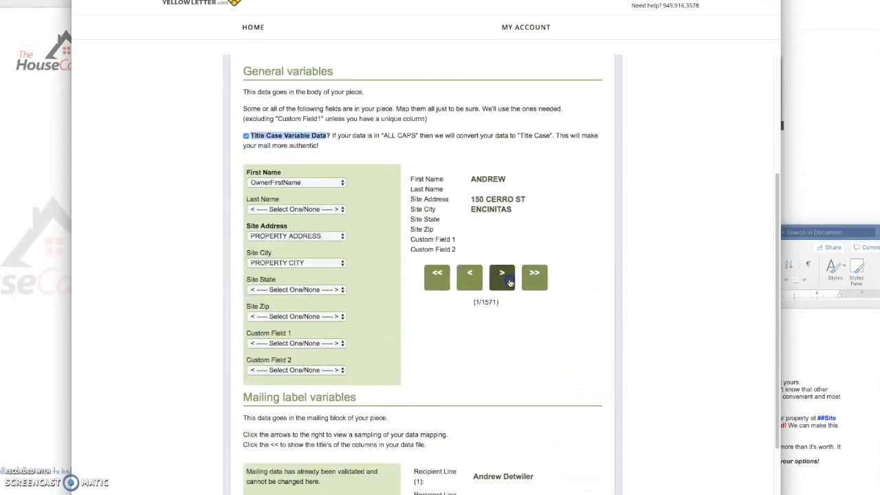
{"action": "left_click", "coordinate": [503, 275]}
{"action": "scroll", "coordinate": [598, 319], "scroll_direction": "down", "scroll_amount": 6}
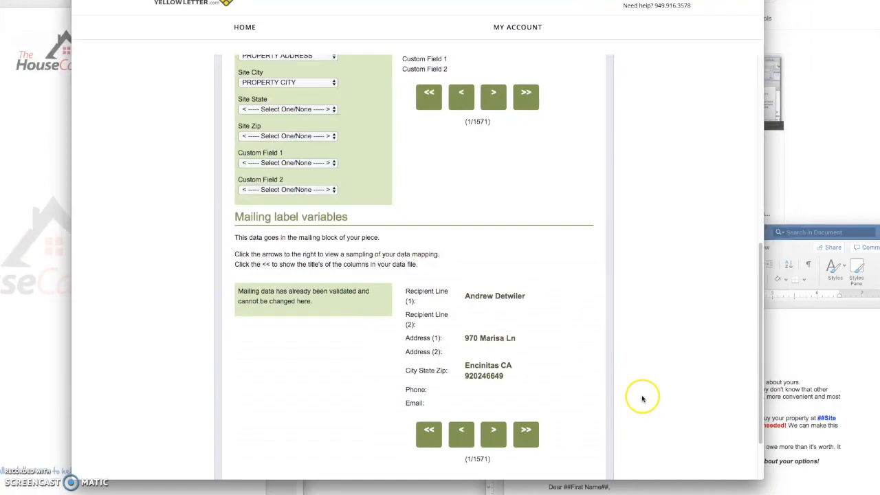
{"action": "scroll", "coordinate": [638, 396], "scroll_direction": "down", "scroll_amount": 2}
{"action": "left_click", "coordinate": [567, 447]}
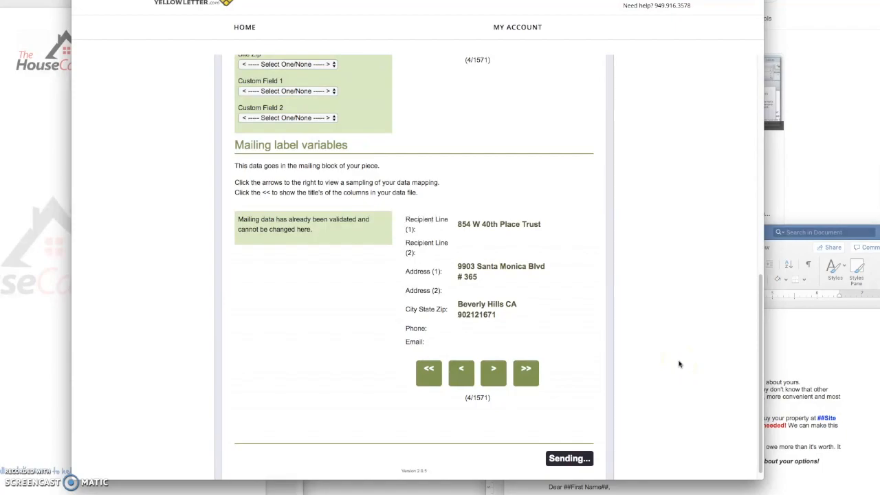
{"action": "scroll", "coordinate": [679, 365], "scroll_direction": "up", "scroll_amount": 10}
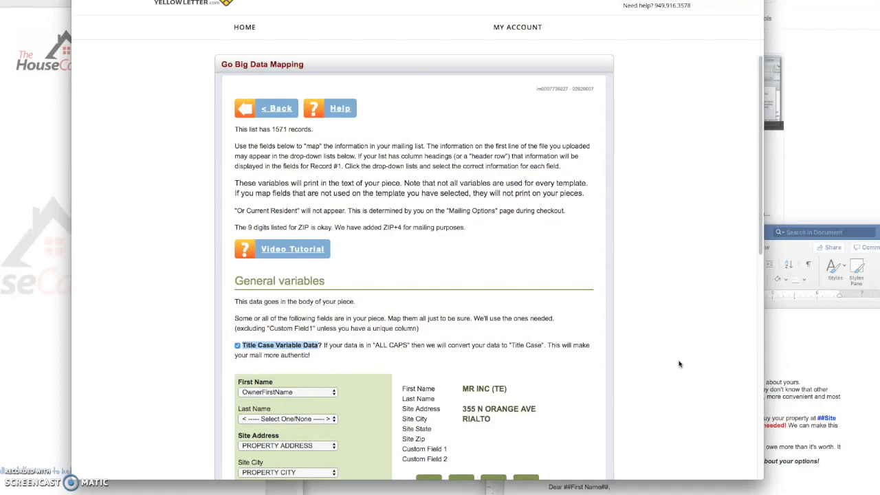
{"action": "left_click", "coordinate": [687, 363]}
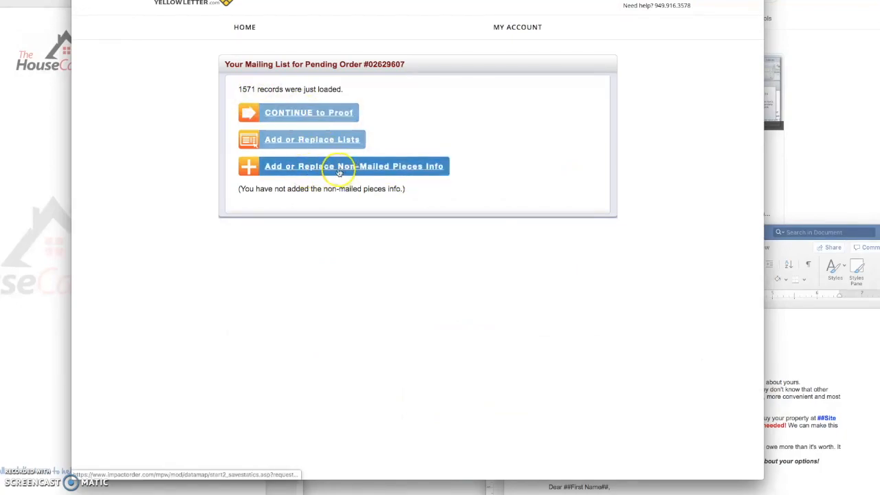
- Move on to the letter proof and start the 'Click to Upload Image' photo upload for its missing image
{"action": "left_click", "coordinate": [306, 113]}
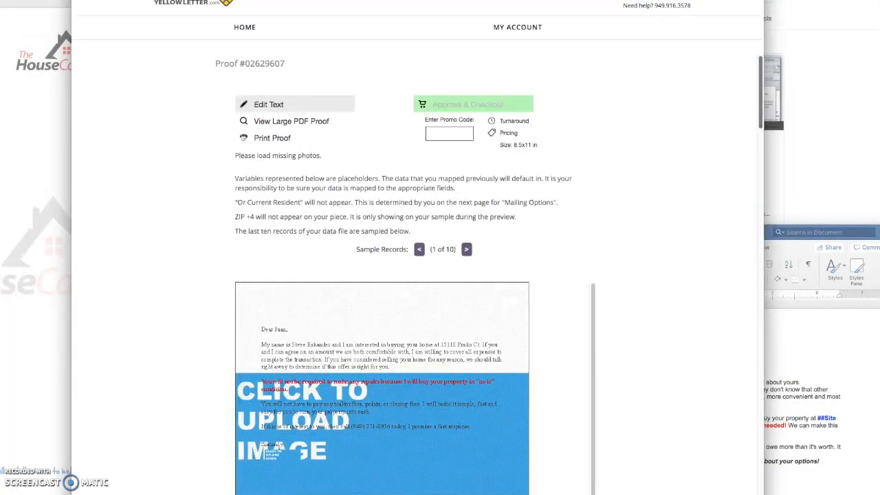
{"action": "scroll", "coordinate": [668, 232], "scroll_direction": "down", "scroll_amount": 3}
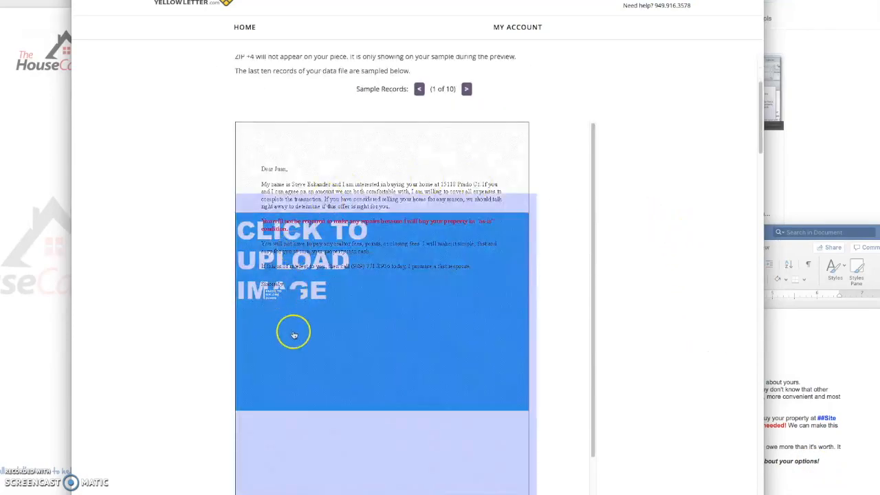
{"action": "scroll", "coordinate": [640, 260], "scroll_direction": "down", "scroll_amount": 1}
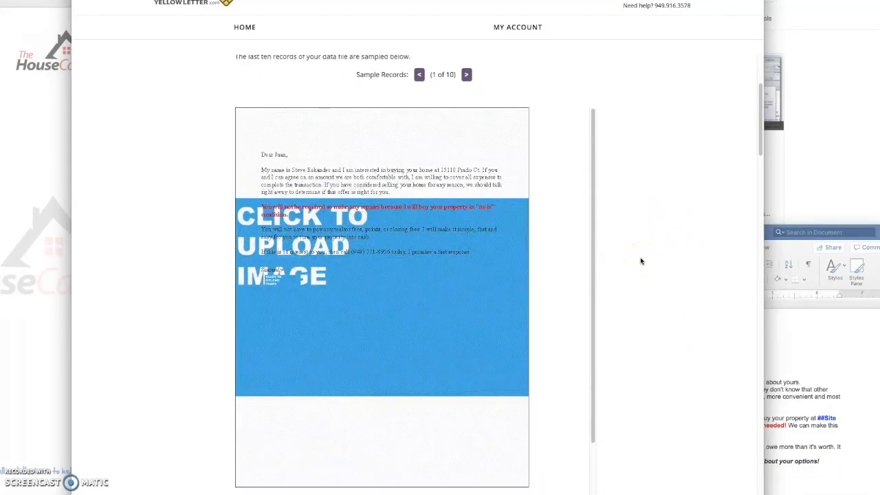
{"action": "scroll", "coordinate": [641, 260], "scroll_direction": "down", "scroll_amount": 1}
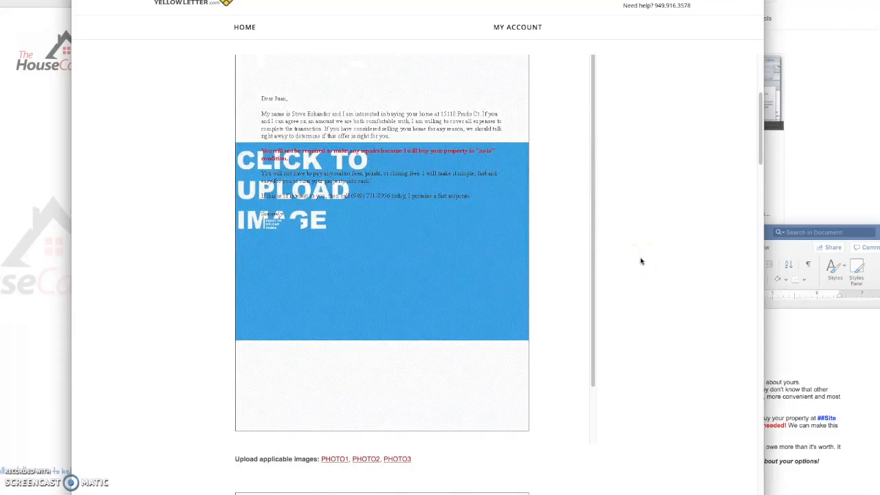
{"action": "scroll", "coordinate": [640, 259], "scroll_direction": "up", "scroll_amount": 1}
{"action": "left_click", "coordinate": [518, 272]}
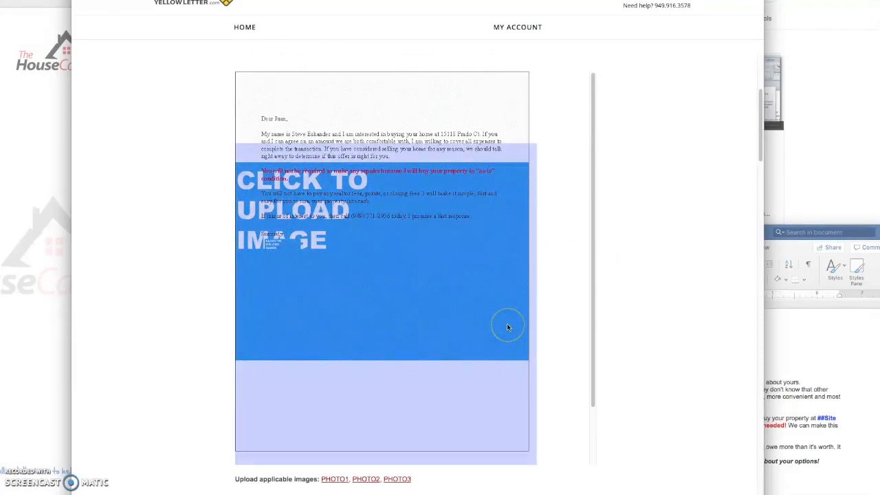
{"action": "scroll", "coordinate": [506, 331], "scroll_direction": "down", "scroll_amount": 1}
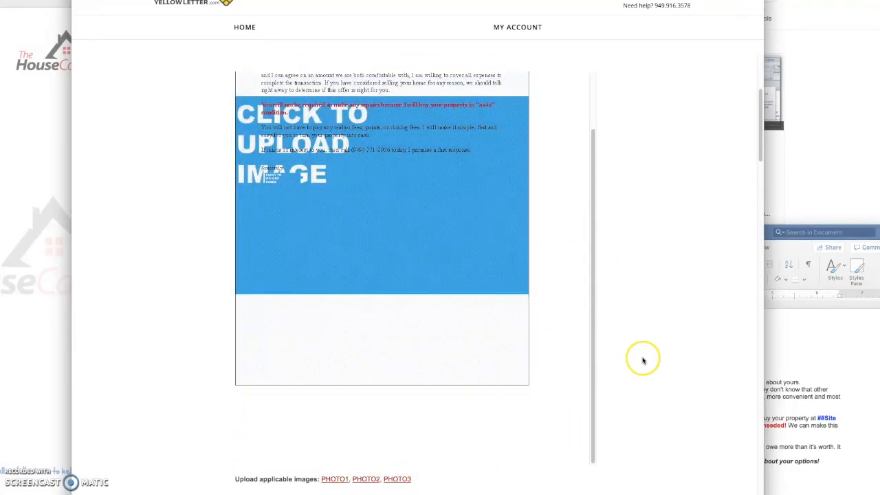
{"action": "scroll", "coordinate": [619, 351], "scroll_direction": "up", "scroll_amount": 2}
{"action": "left_click", "coordinate": [507, 334]}
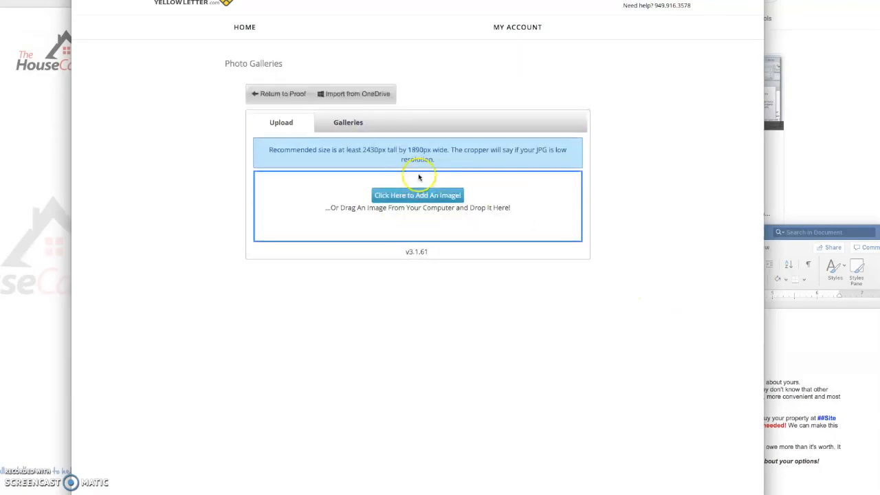
- Upload pre-foreclosure-ltr-01.pdf from a recent folder as the letter's letterhead artwork
{"action": "left_click", "coordinate": [445, 208]}
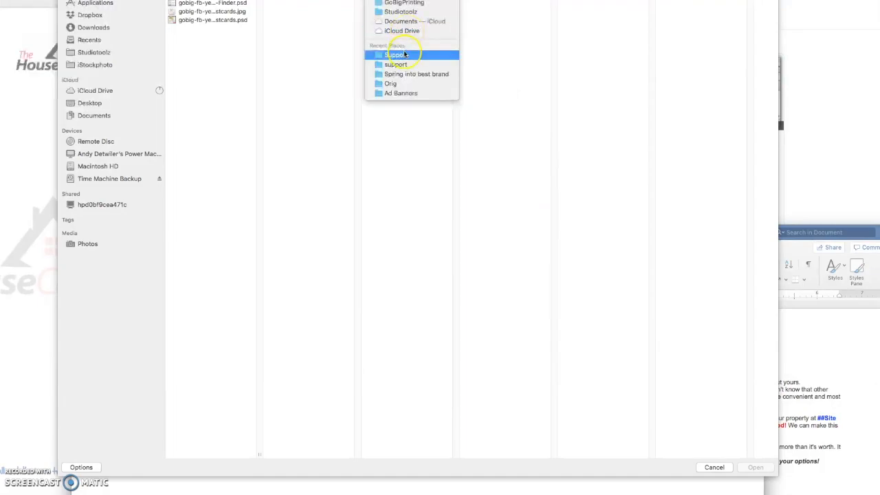
{"action": "left_click", "coordinate": [405, 55]}
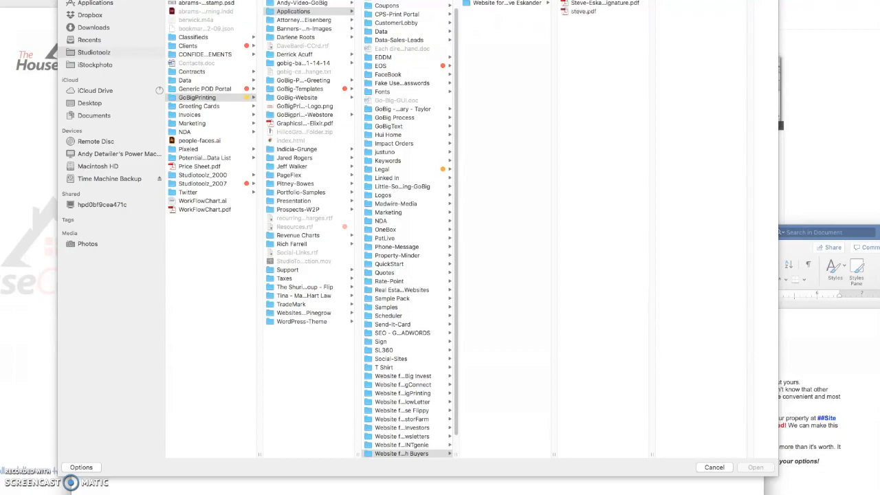
{"action": "left_click", "coordinate": [587, 3]}
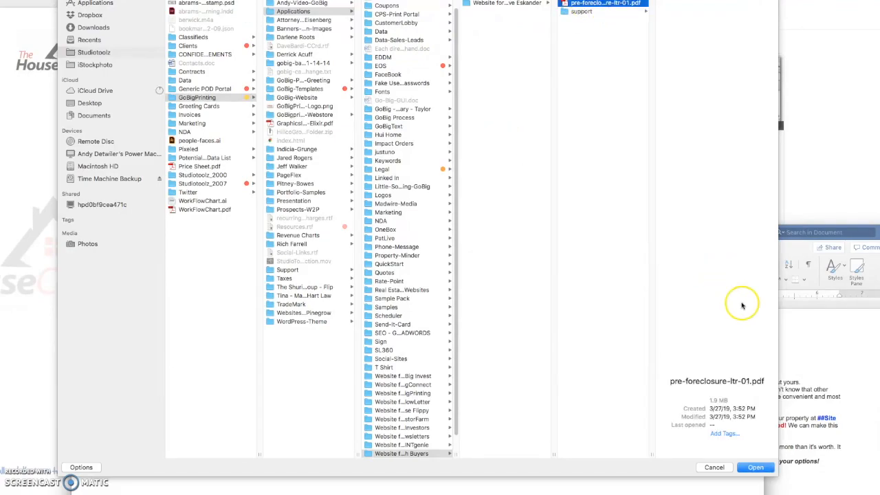
{"action": "left_click", "coordinate": [755, 468]}
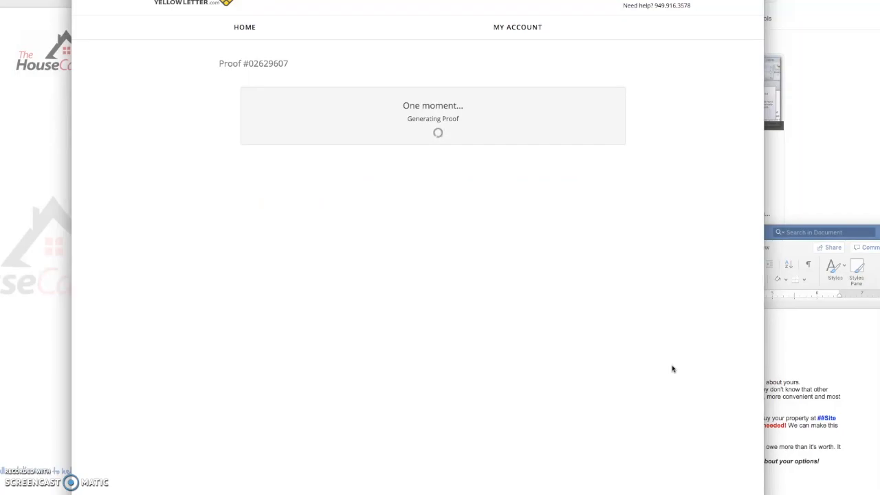
{"action": "left_click", "coordinate": [666, 273]}
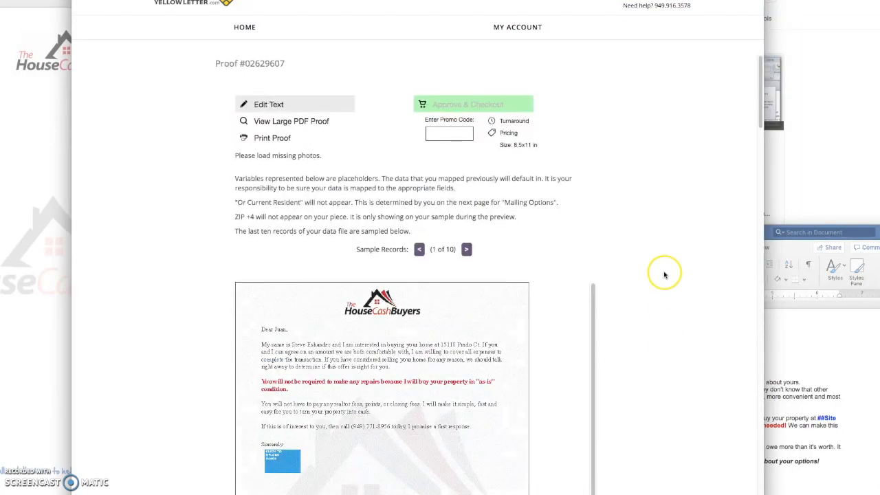
{"action": "scroll", "coordinate": [664, 270], "scroll_direction": "down", "scroll_amount": 2}
{"action": "scroll", "coordinate": [664, 270], "scroll_direction": "down", "scroll_amount": 4}
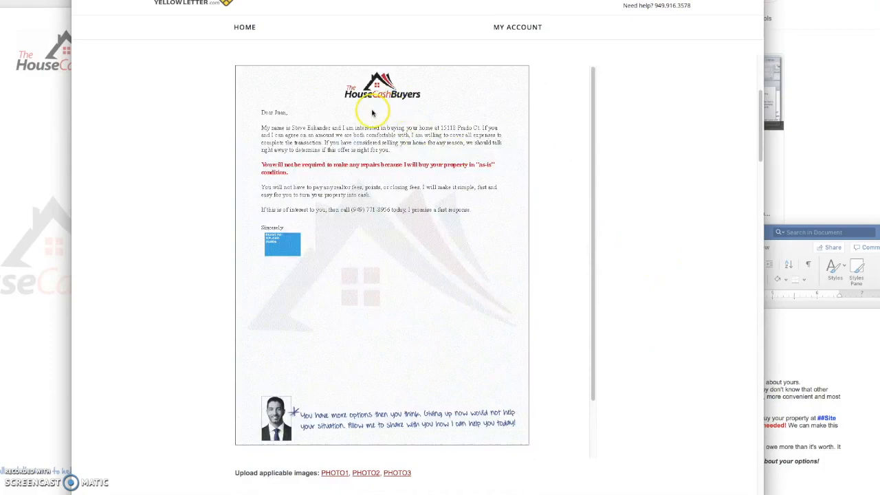
- Upload the signature PDF into the PHOTO2 signature placeholder
{"action": "left_click_drag", "start_coordinate": [375, 102], "coordinate": [427, 233]}
{"action": "left_click", "coordinate": [648, 297]}
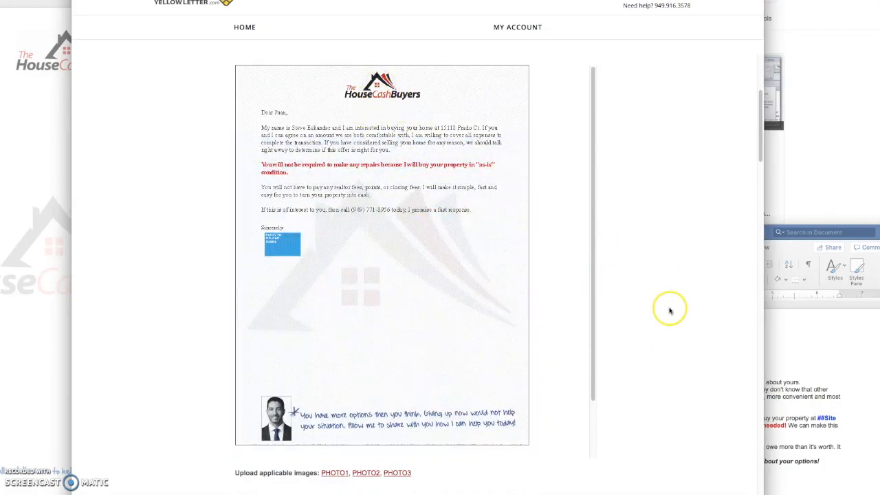
{"action": "left_click_drag", "start_coordinate": [326, 437], "coordinate": [307, 424]}
{"action": "left_click", "coordinate": [626, 433]}
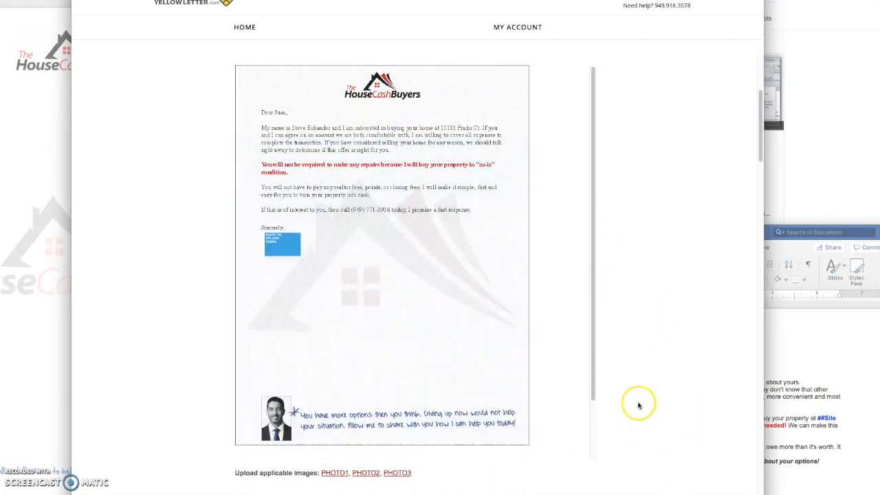
{"action": "left_click_drag", "start_coordinate": [639, 406], "coordinate": [324, 312]}
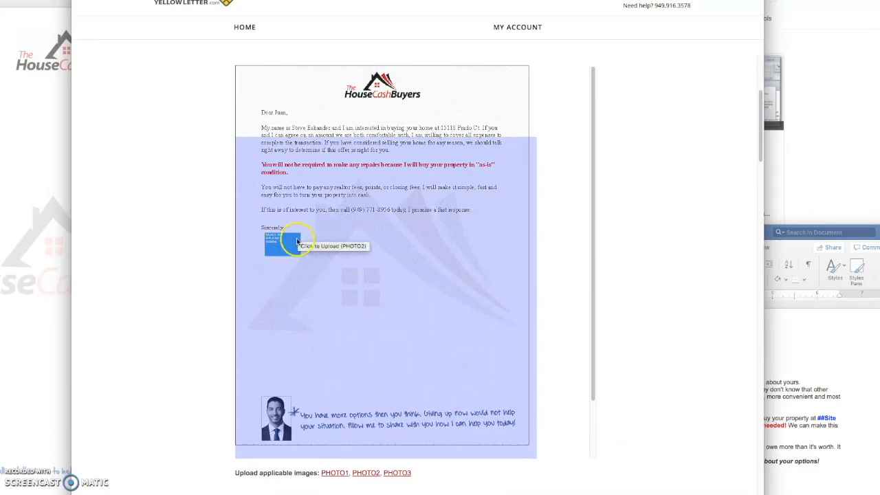
{"action": "left_click", "coordinate": [297, 361]}
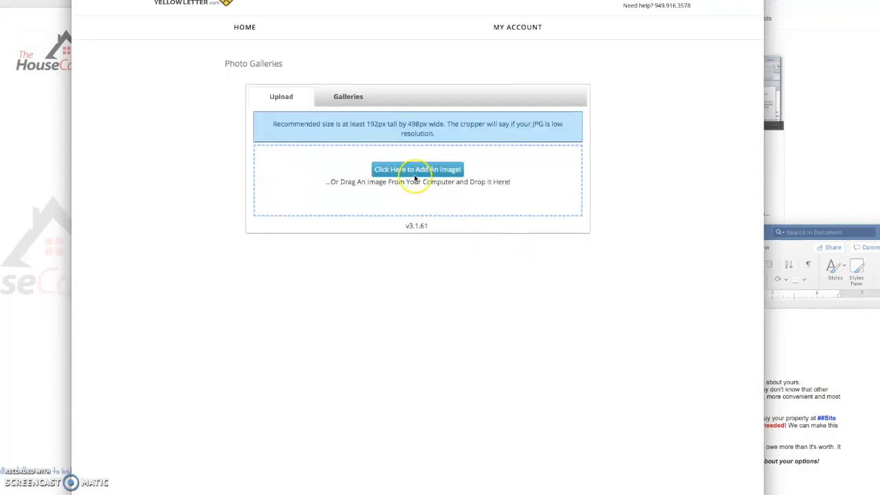
{"action": "left_click", "coordinate": [437, 196]}
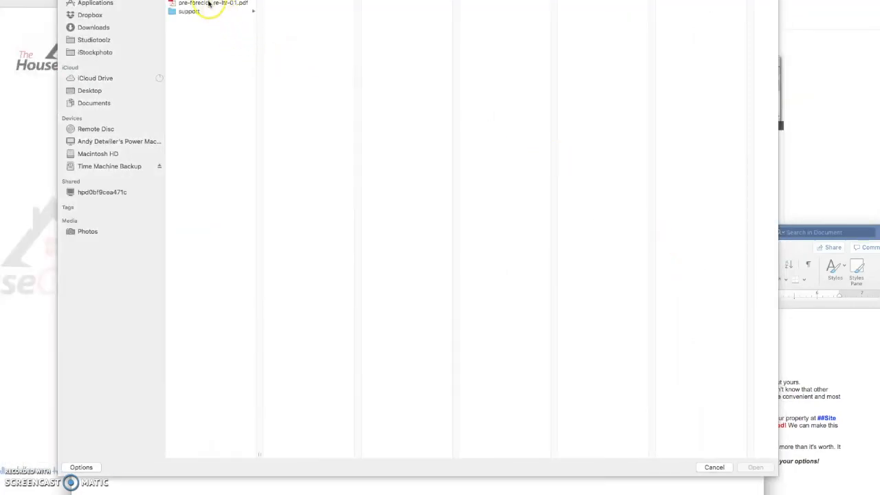
{"action": "left_click", "coordinate": [254, 11]}
{"action": "left_click", "coordinate": [420, 0]}
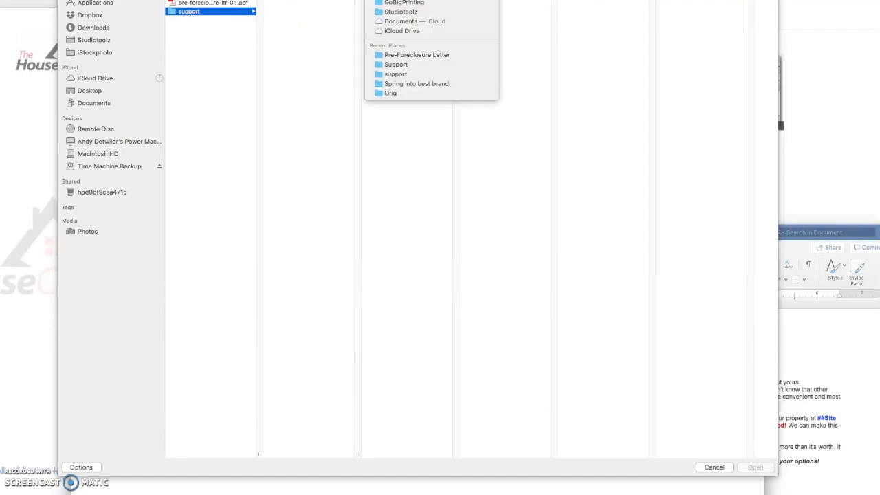
{"action": "left_click", "coordinate": [551, 74]}
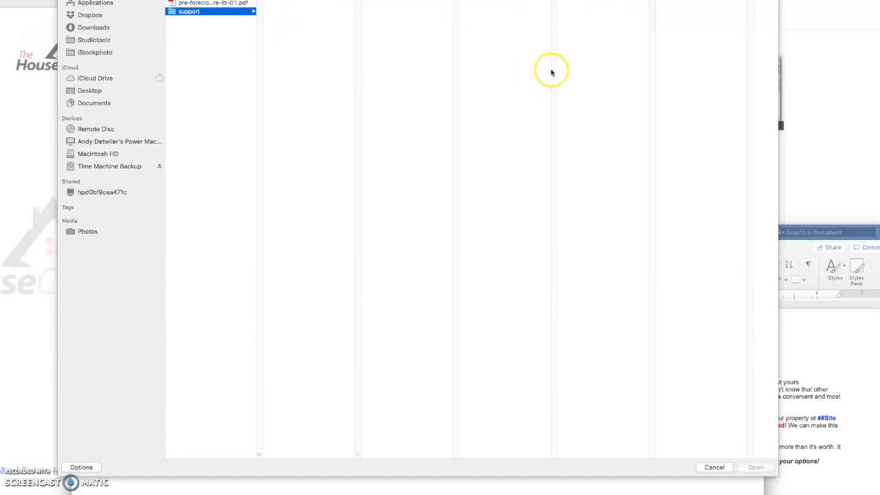
{"action": "left_click", "coordinate": [616, 6]}
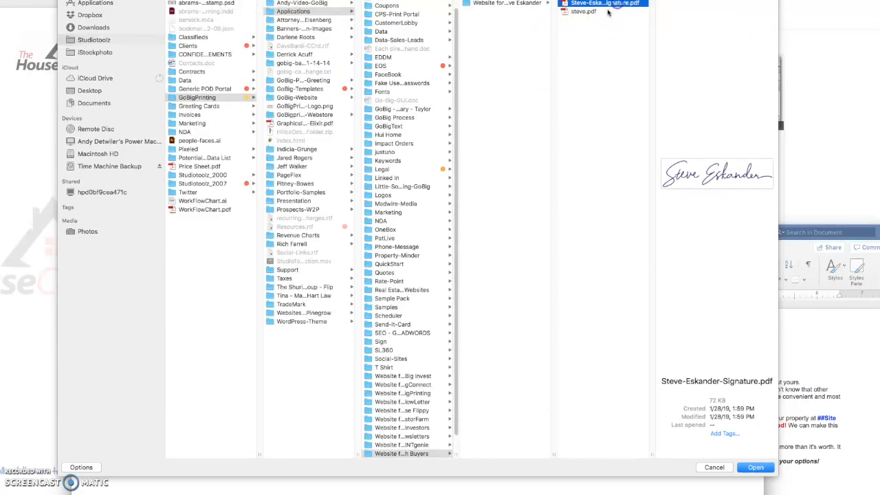
{"action": "left_click", "coordinate": [756, 467]}
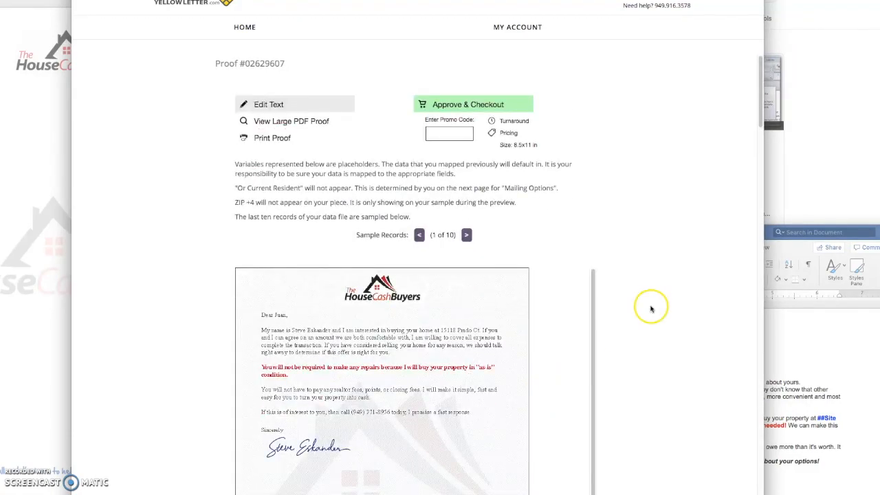
- Step the signed proof through sample records to 6 of 10, briefly comparing the PDF letter
{"action": "scroll", "coordinate": [653, 307], "scroll_direction": "down", "scroll_amount": 3}
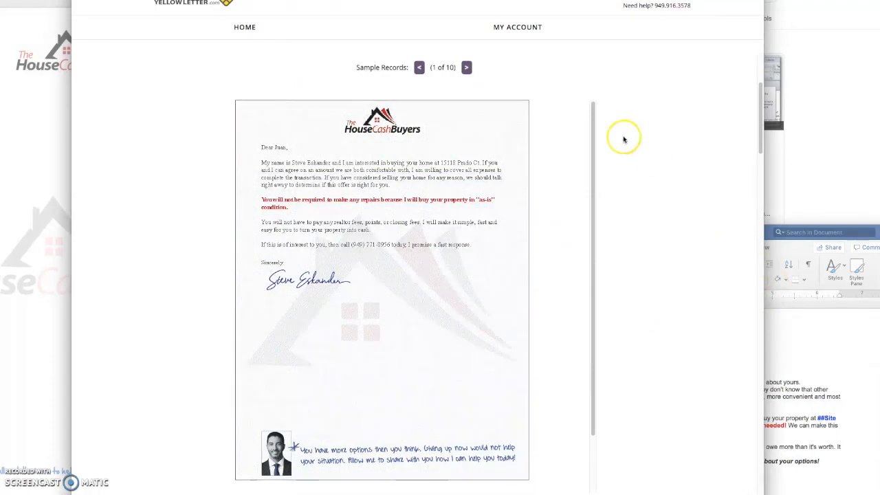
{"action": "scroll", "coordinate": [570, 102], "scroll_direction": "down", "scroll_amount": 1}
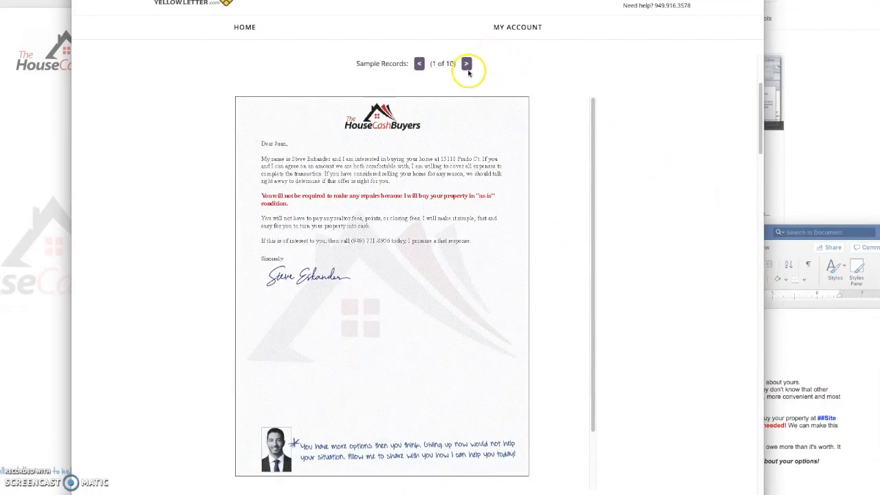
{"action": "left_click", "coordinate": [466, 63]}
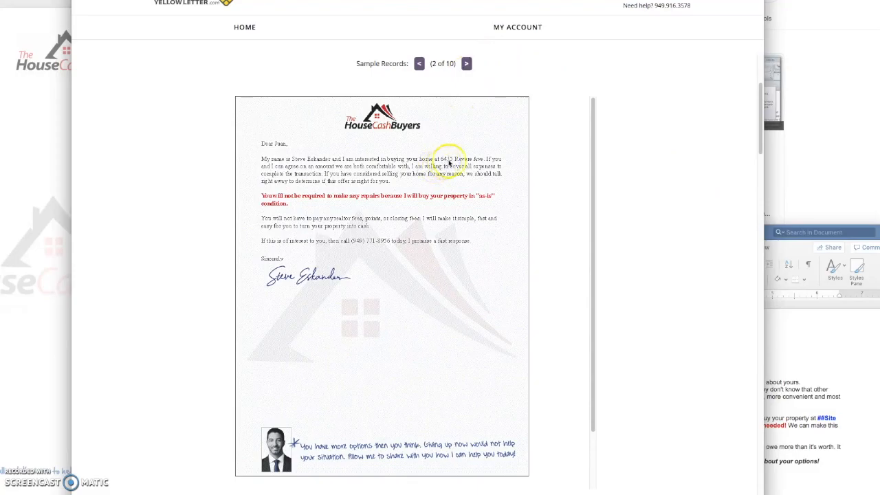
{"action": "left_click", "coordinate": [466, 63]}
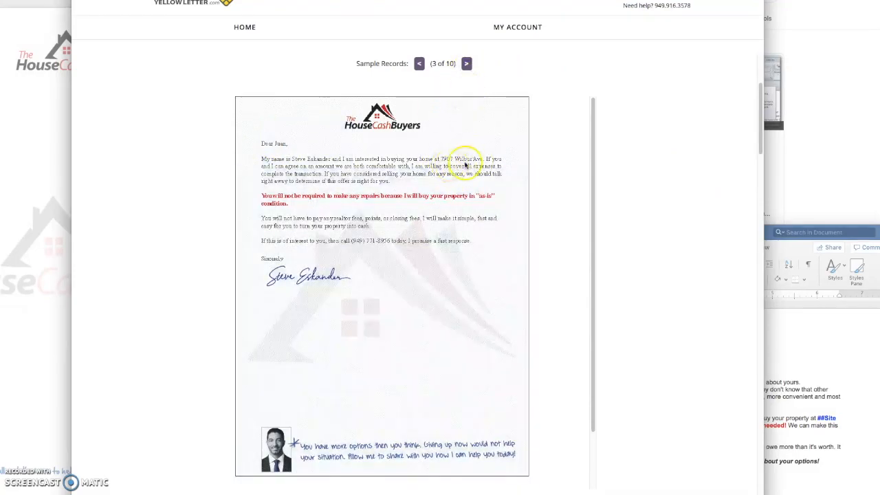
{"action": "left_click", "coordinate": [466, 63]}
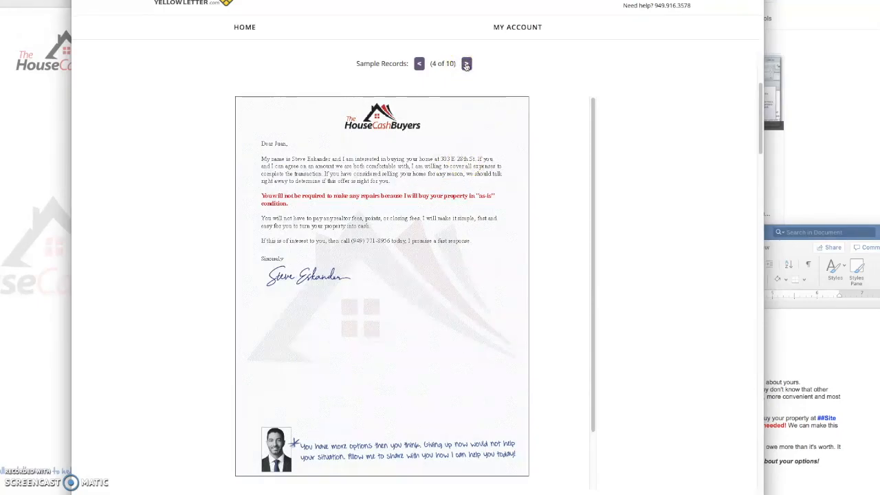
{"action": "left_click", "coordinate": [466, 63]}
{"action": "left_click", "coordinate": [467, 64]}
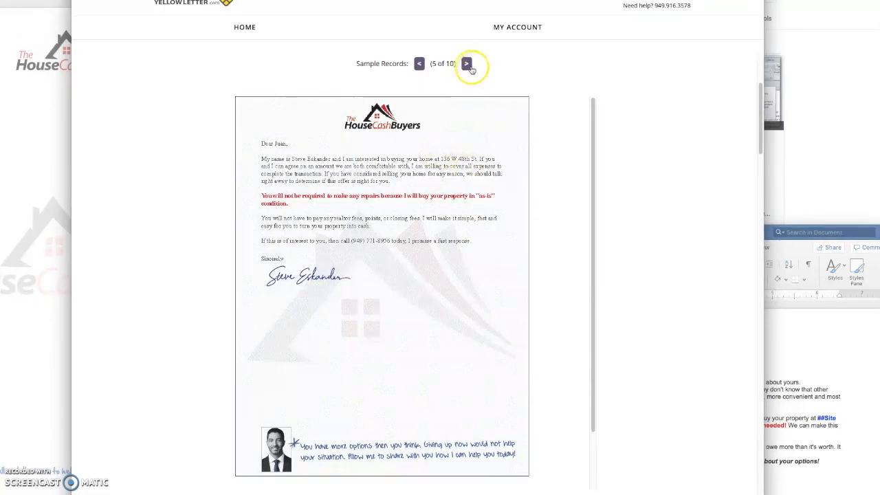
{"action": "scroll", "coordinate": [573, 248], "scroll_direction": "down", "scroll_amount": 1}
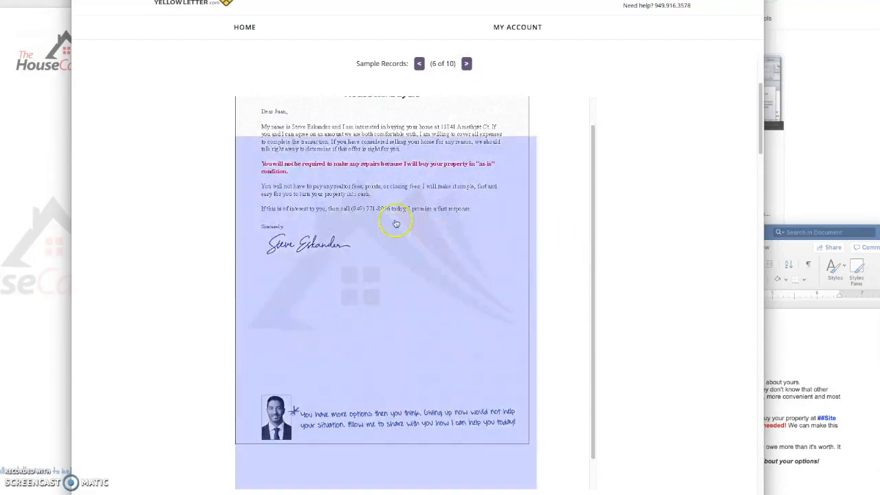
{"action": "scroll", "coordinate": [368, 233], "scroll_direction": "up", "scroll_amount": 1}
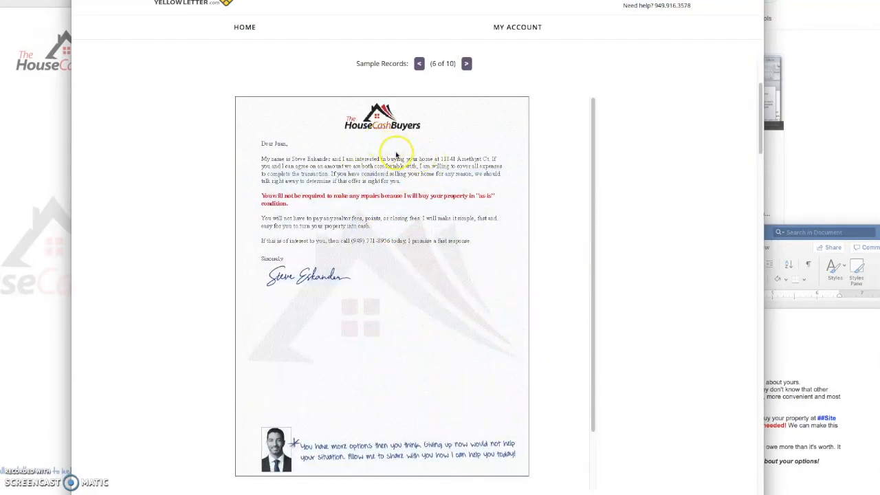
{"action": "key", "text": "ctrl+Tab"}
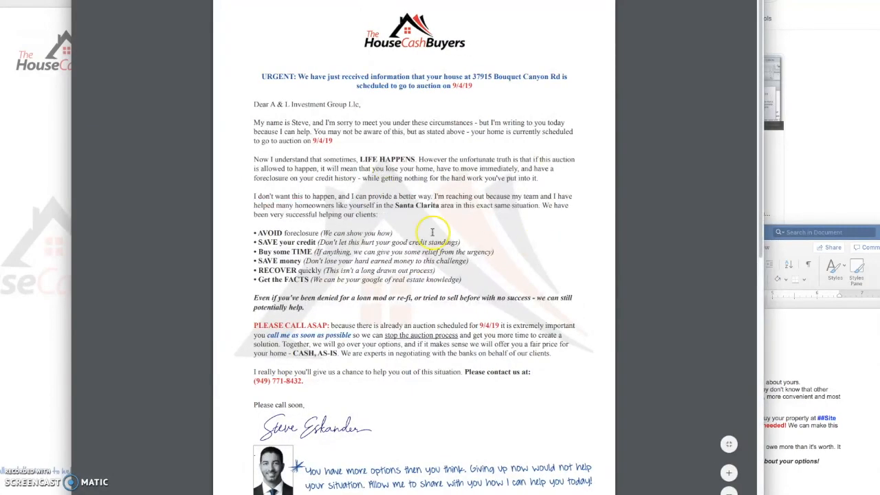
{"action": "key", "text": "ctrl+shift+Tab"}
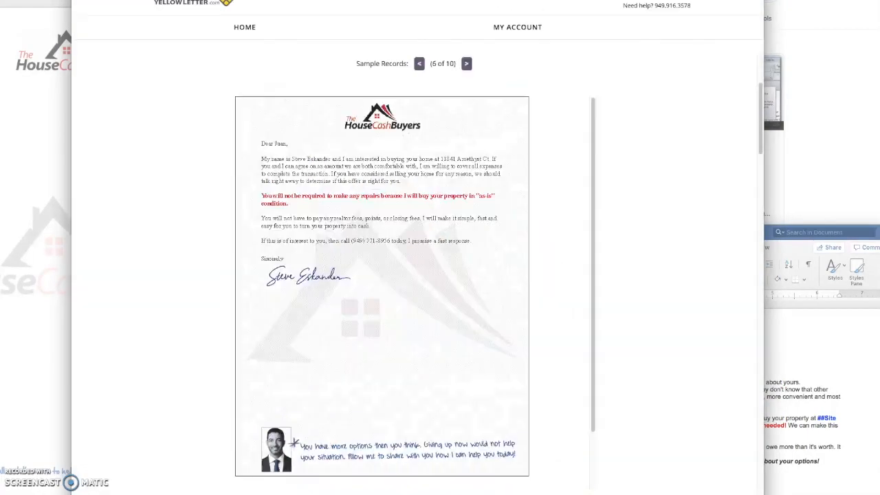
{"action": "scroll", "coordinate": [584, 237], "scroll_direction": "up", "scroll_amount": 5}
- Return to Edit Text and drag the Letter Text editor's resize handle to make it taller
{"action": "left_click", "coordinate": [268, 91]}
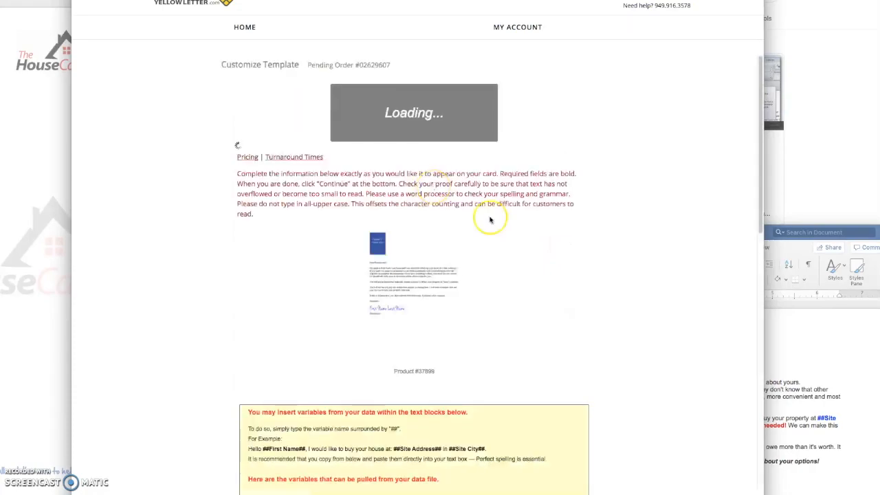
{"action": "scroll", "coordinate": [670, 321], "scroll_direction": "down", "scroll_amount": 5}
{"action": "scroll", "coordinate": [673, 322], "scroll_direction": "down", "scroll_amount": 10}
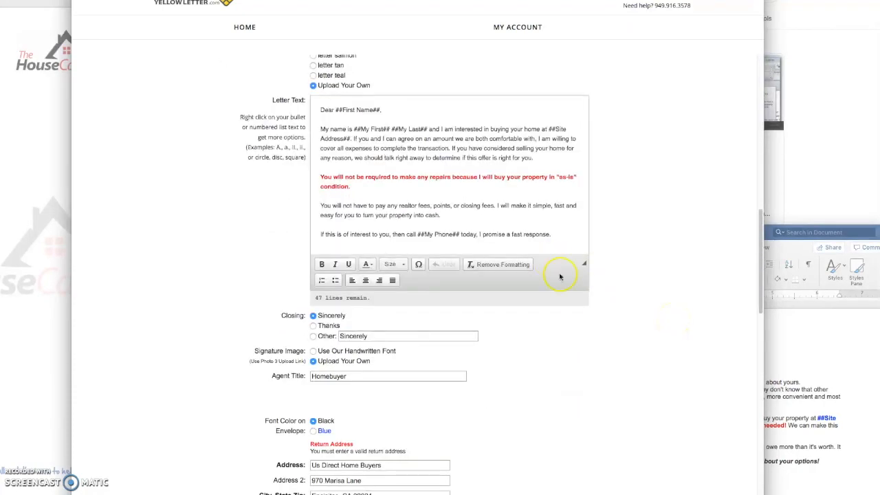
{"action": "left_click_drag", "start_coordinate": [584, 264], "coordinate": [586, 383]}
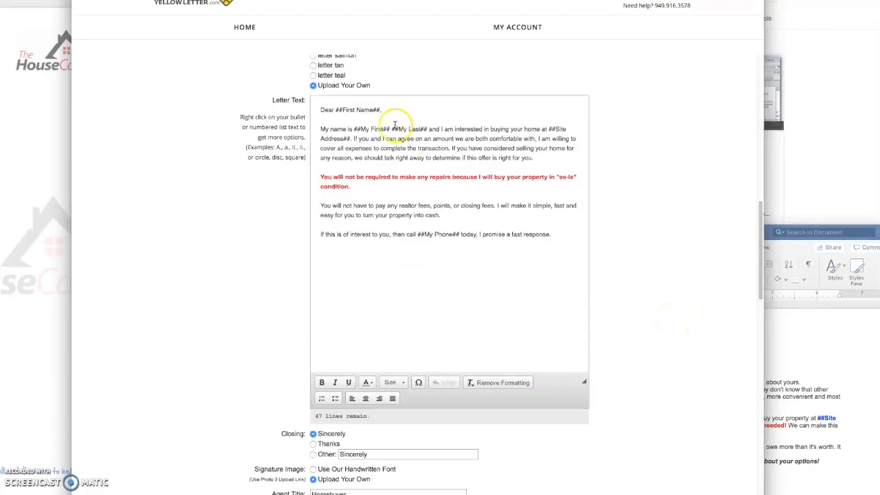
{"action": "key", "text": "super+Tab"}
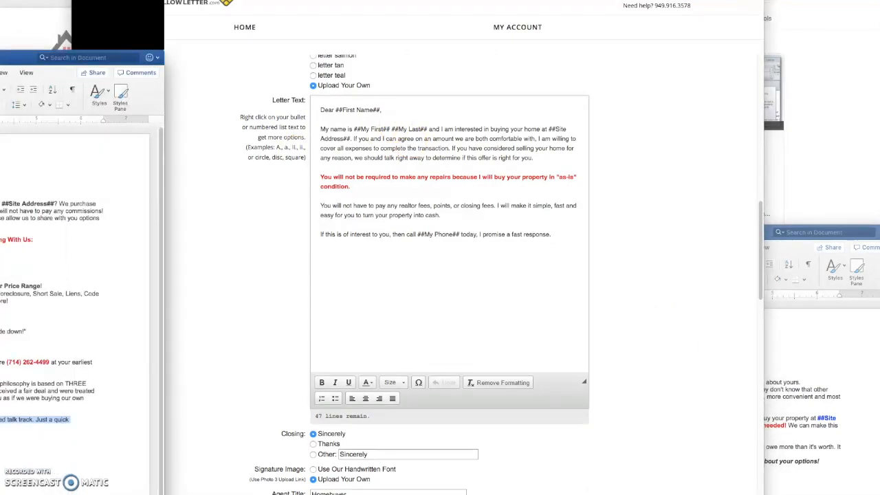
- Select the Word letter from 'Would you' through the p.s. and return to the site's letter box
{"action": "triple_click", "coordinate": [22, 224]}
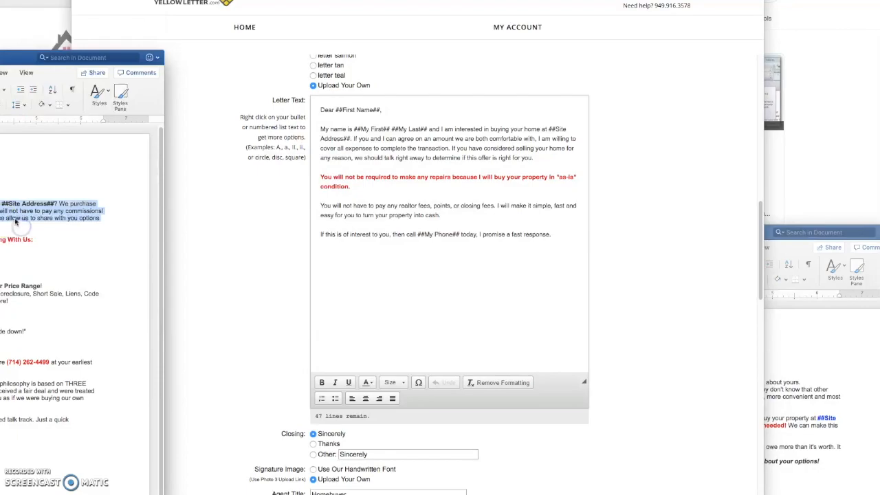
{"action": "left_click", "coordinate": [3, 212]}
{"action": "left_click_drag", "start_coordinate": [0, 203], "coordinate": [30, 234]}
{"action": "left_click_drag", "start_coordinate": [13, 59], "coordinate": [279, 19]}
{"action": "left_click", "coordinate": [208, 192]}
{"action": "left_click_drag", "start_coordinate": [80, 164], "coordinate": [320, 363]}
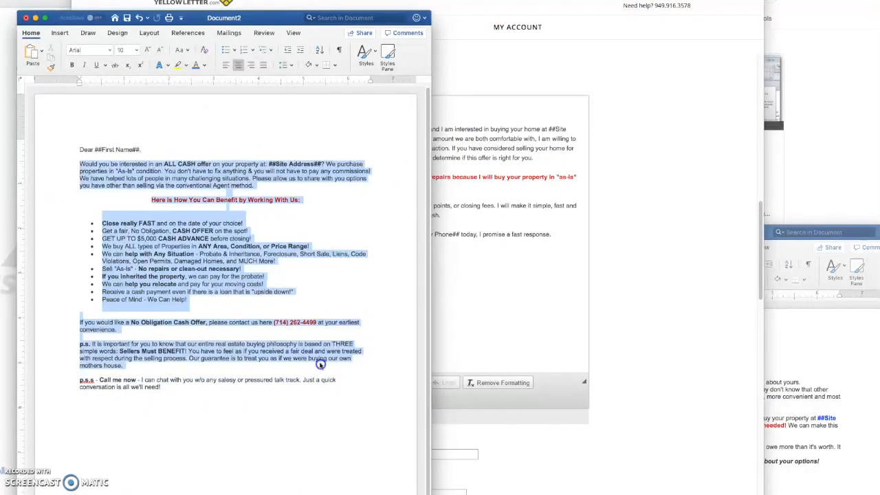
{"action": "left_click", "coordinate": [653, 185]}
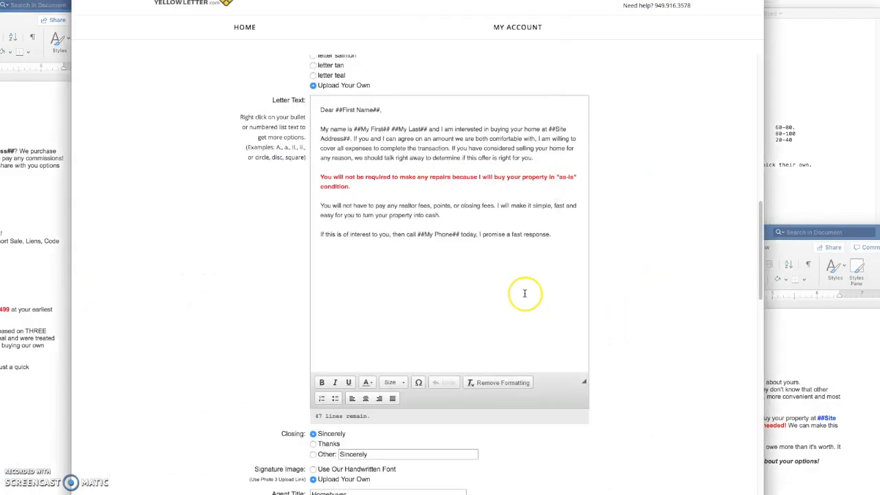
{"action": "left_click", "coordinate": [415, 277]}
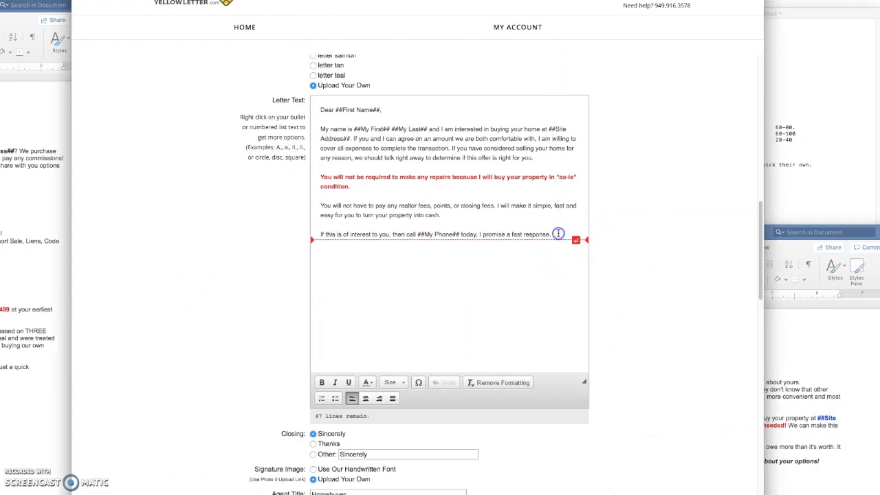
- Replace the letter text with the pasted Word body and delete the blank last line
{"action": "key", "text": "super+a"}
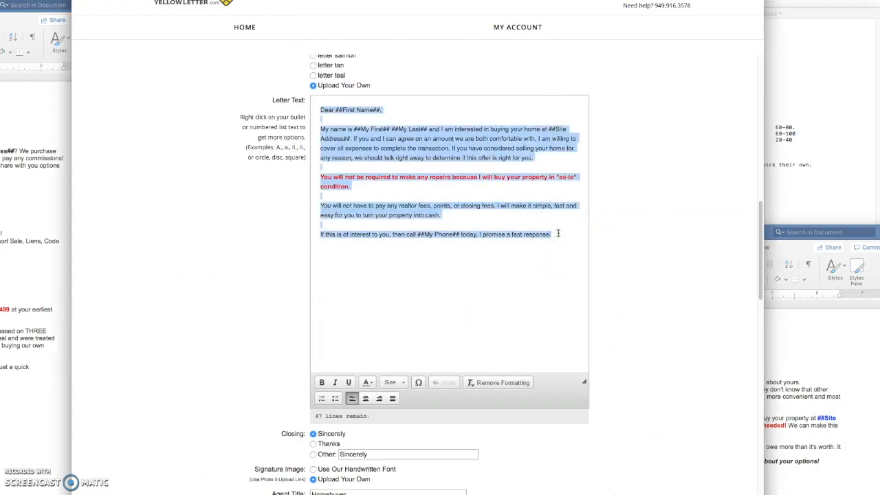
{"action": "key", "text": "super+v"}
{"action": "left_click", "coordinate": [369, 342]}
{"action": "key", "text": "BackSpace"}
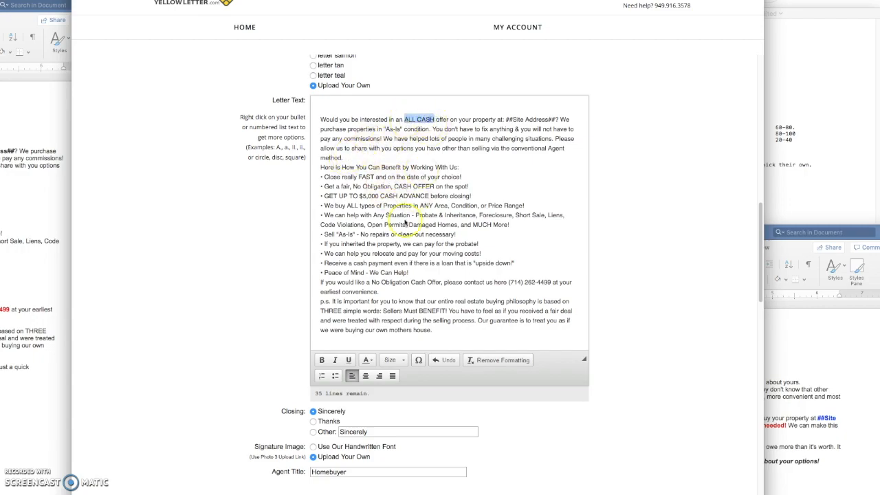
- Bold ALL CASH and make ##Site Address## red, underlined and bold
{"action": "left_click", "coordinate": [323, 359]}
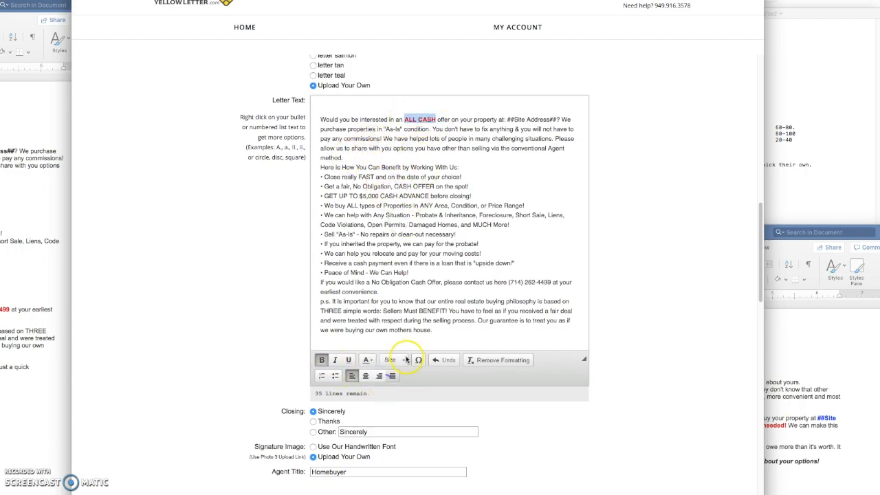
{"action": "left_click_drag", "start_coordinate": [507, 120], "coordinate": [557, 119]}
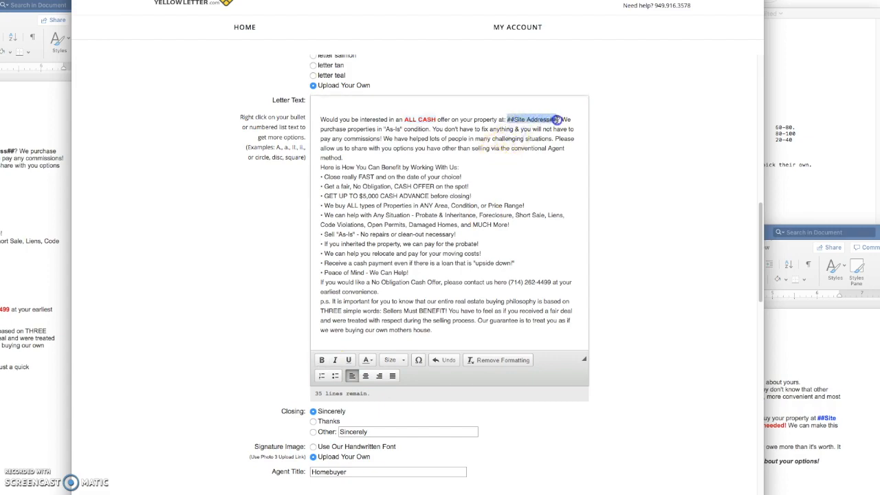
{"action": "left_click", "coordinate": [368, 359]}
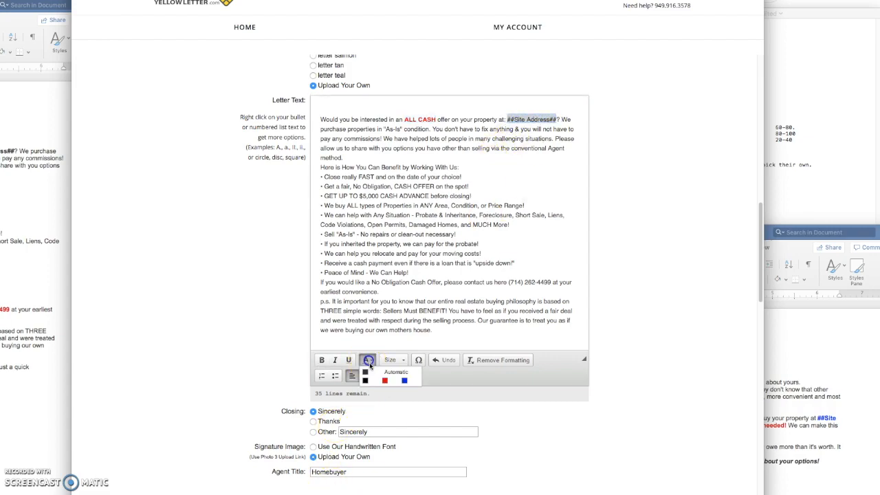
{"action": "left_click", "coordinate": [385, 381]}
{"action": "left_click", "coordinate": [349, 360]}
{"action": "left_click", "coordinate": [322, 360]}
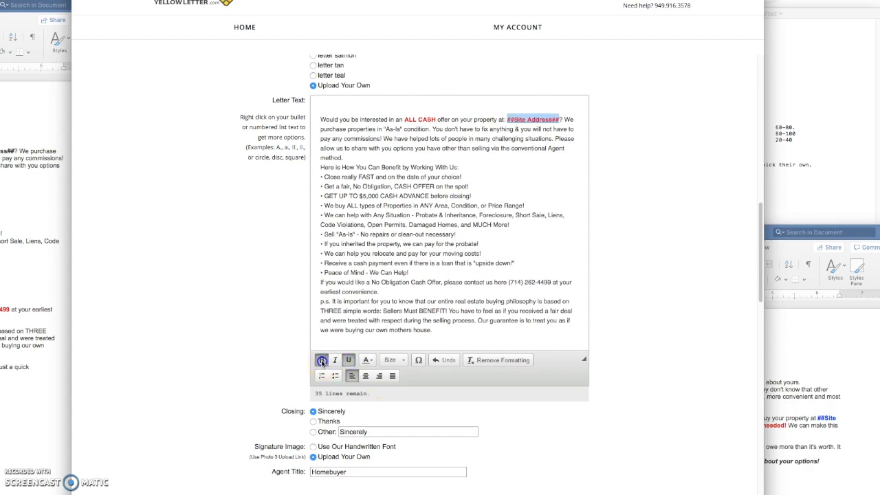
{"action": "left_click", "coordinate": [560, 123]}
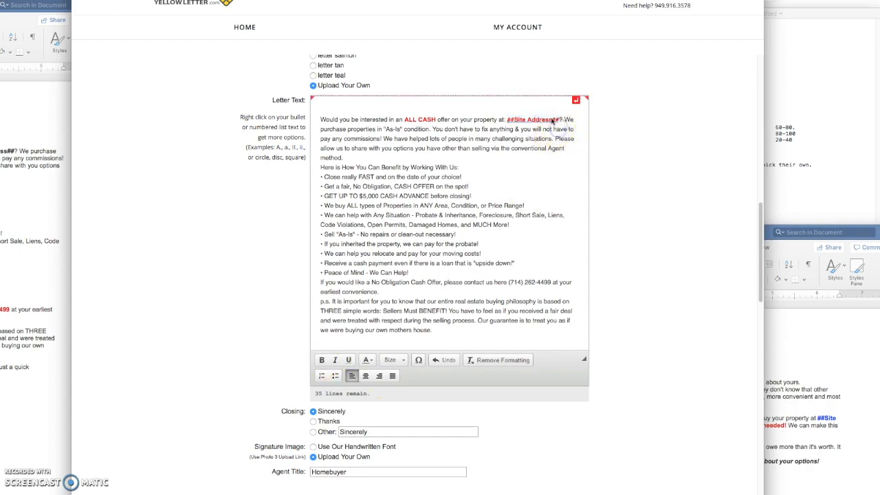
- Make the 'Here is How You Can Benefit' heading bold and centred, with a blank line below it
{"action": "left_click_drag", "start_coordinate": [320, 167], "coordinate": [442, 168]}
{"action": "left_click", "coordinate": [463, 167]}
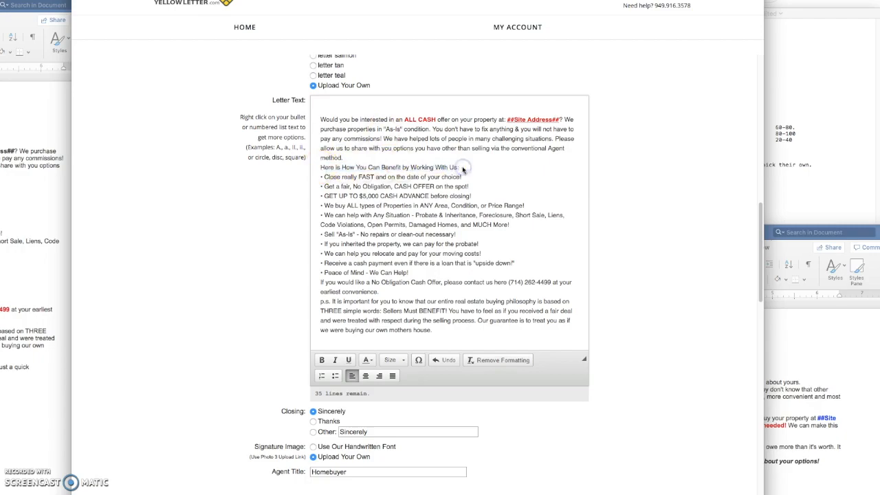
{"action": "key", "text": "Return"}
{"action": "left_click_drag", "start_coordinate": [458, 167], "coordinate": [312, 167]}
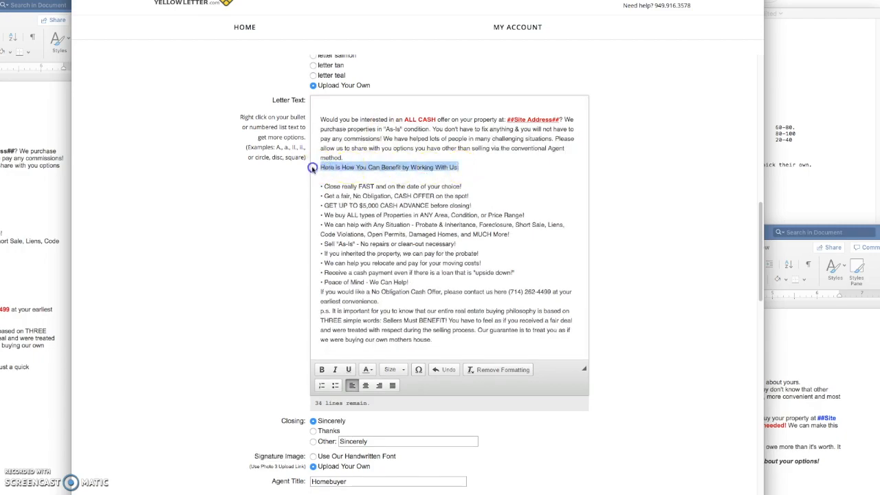
{"action": "left_click", "coordinate": [321, 370]}
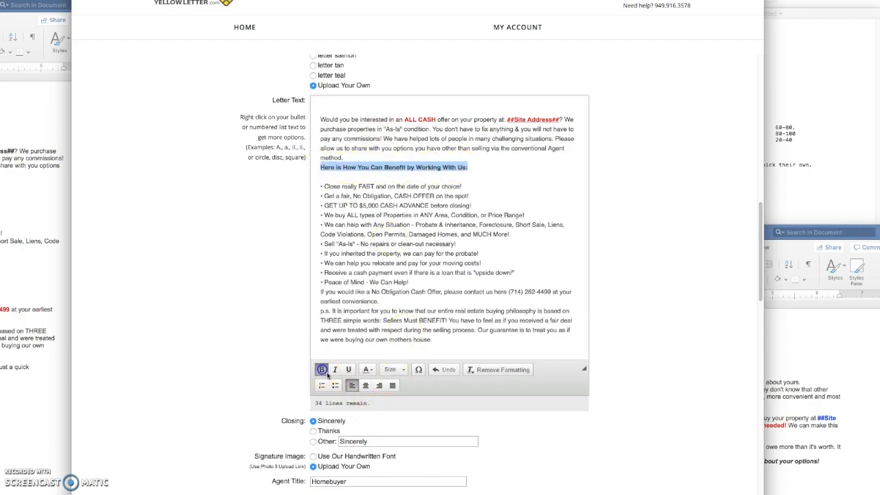
{"action": "left_click", "coordinate": [365, 387]}
- Add a blank line above the heading, keep the opening paragraph left-aligned, and colour the heading red
{"action": "left_click", "coordinate": [467, 158]}
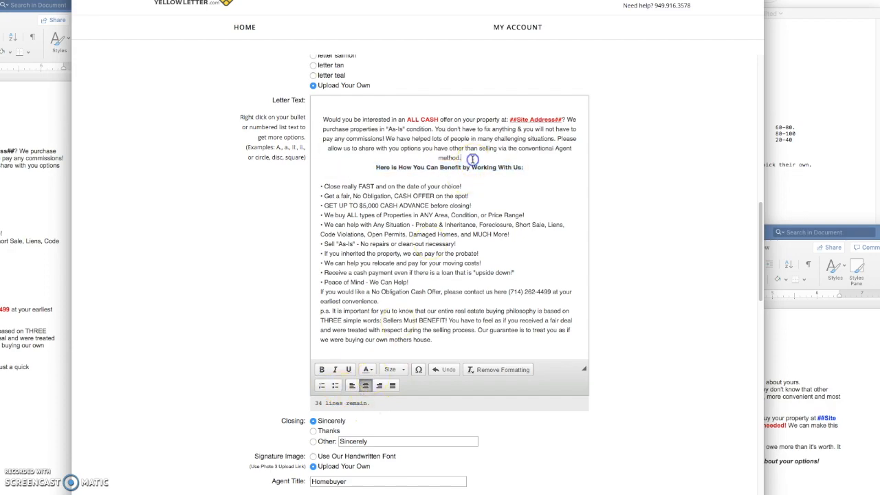
{"action": "key", "text": "Return"}
{"action": "left_click_drag", "start_coordinate": [466, 158], "coordinate": [323, 118]}
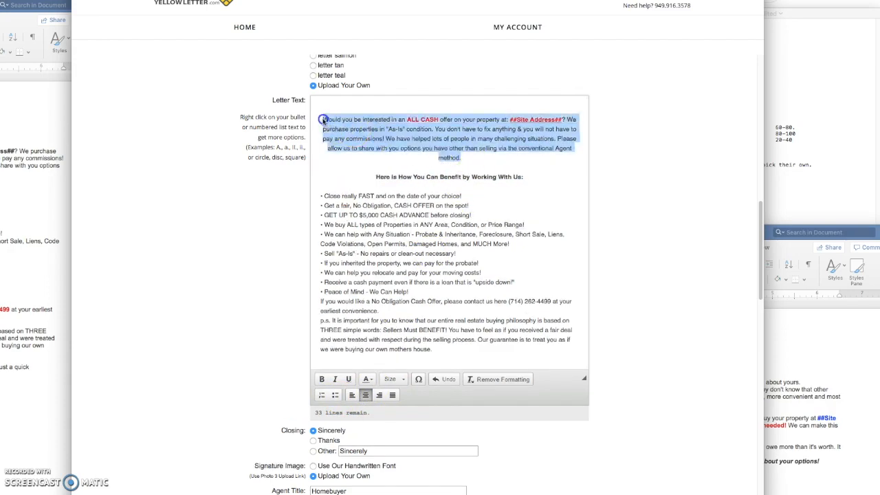
{"action": "left_click", "coordinate": [354, 394]}
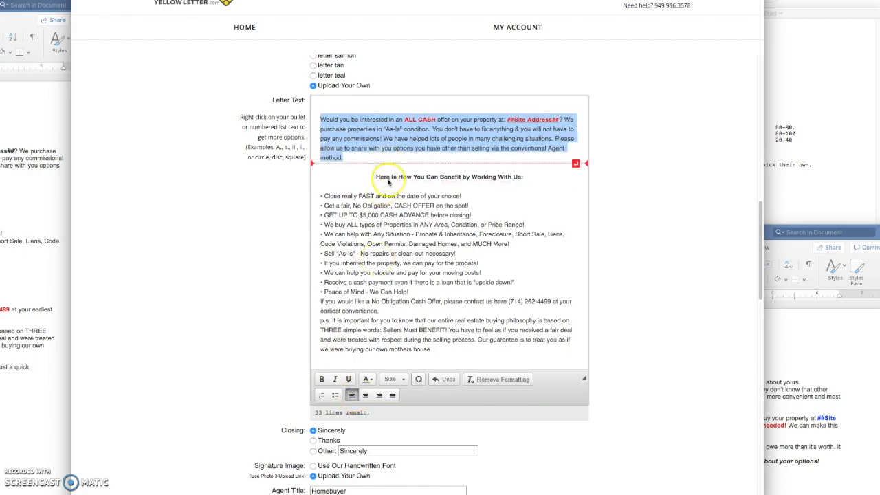
{"action": "triple_click", "coordinate": [385, 177]}
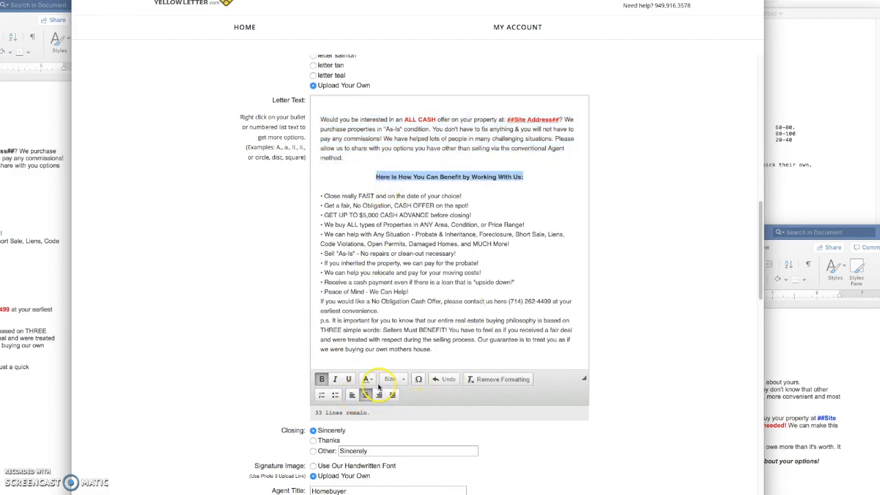
{"action": "left_click", "coordinate": [372, 380]}
{"action": "left_click", "coordinate": [384, 401]}
{"action": "left_click", "coordinate": [454, 244]}
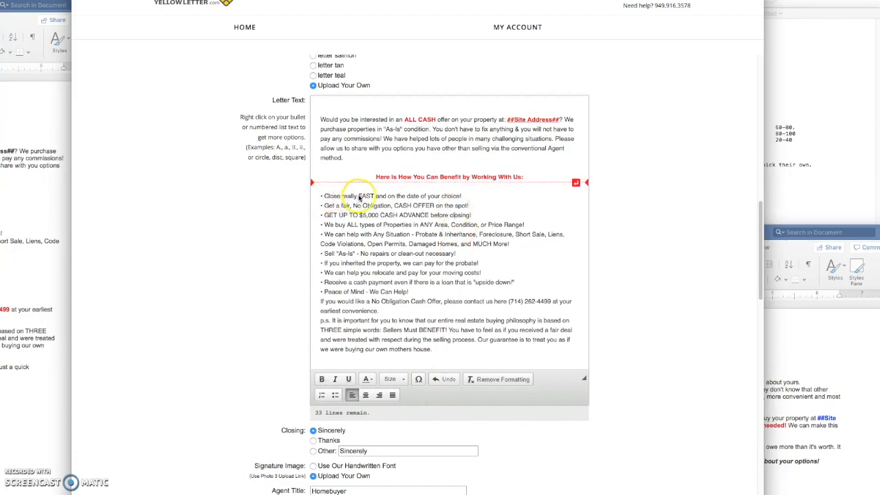
- Bold FAST and CASH OFFER, and make $5,000 CASH ADVANCE bold and red
{"action": "left_click_drag", "start_coordinate": [358, 197], "coordinate": [372, 196]}
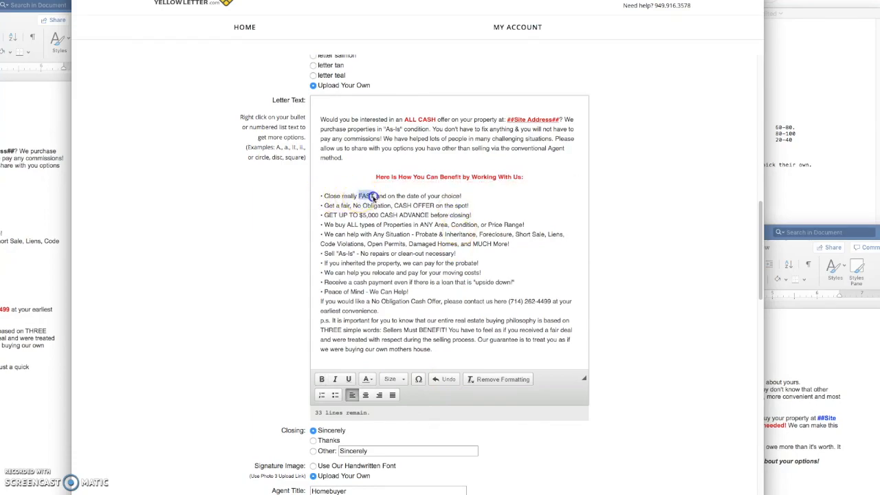
{"action": "left_click", "coordinate": [321, 379]}
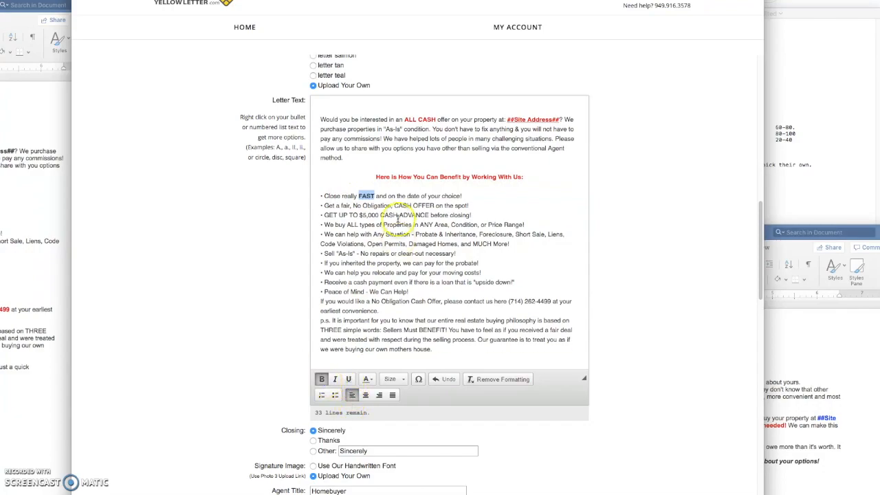
{"action": "left_click_drag", "start_coordinate": [395, 205], "coordinate": [429, 208]}
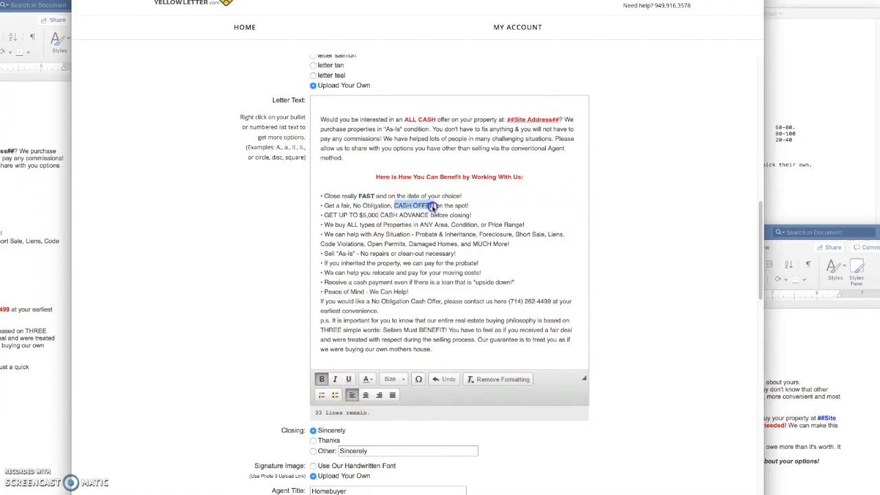
{"action": "left_click", "coordinate": [323, 379]}
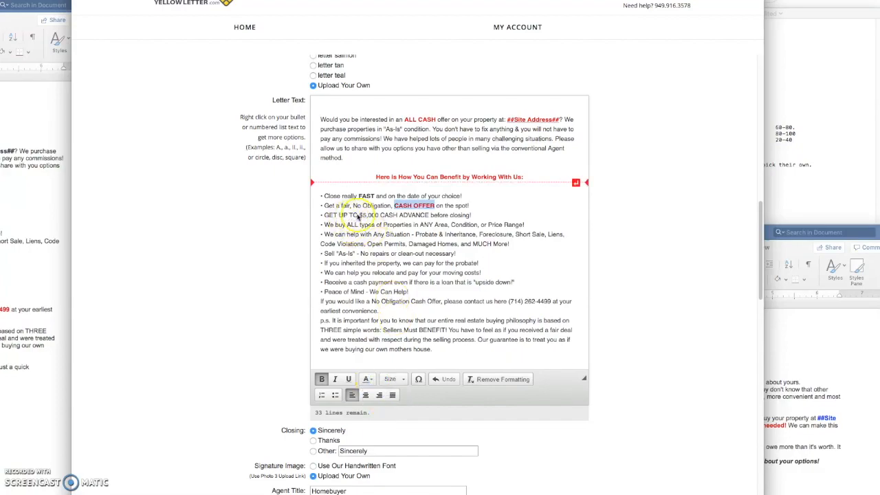
{"action": "left_click_drag", "start_coordinate": [359, 215], "coordinate": [426, 217]}
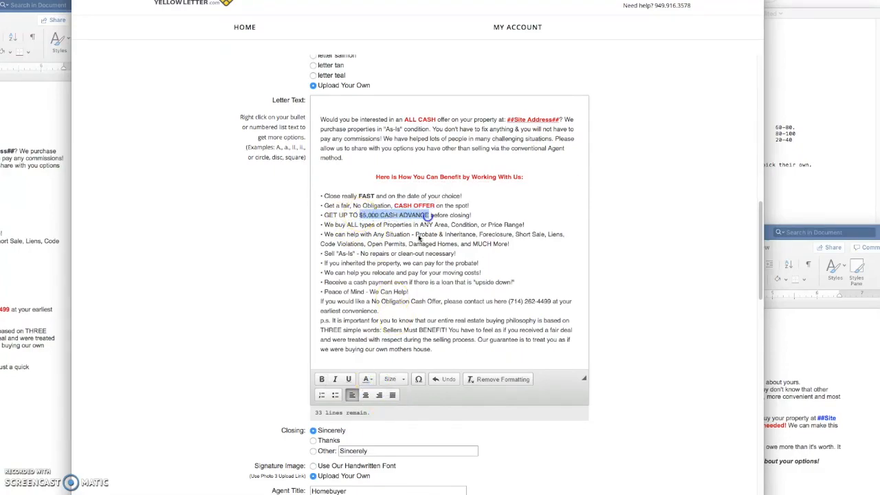
{"action": "left_click", "coordinate": [369, 379]}
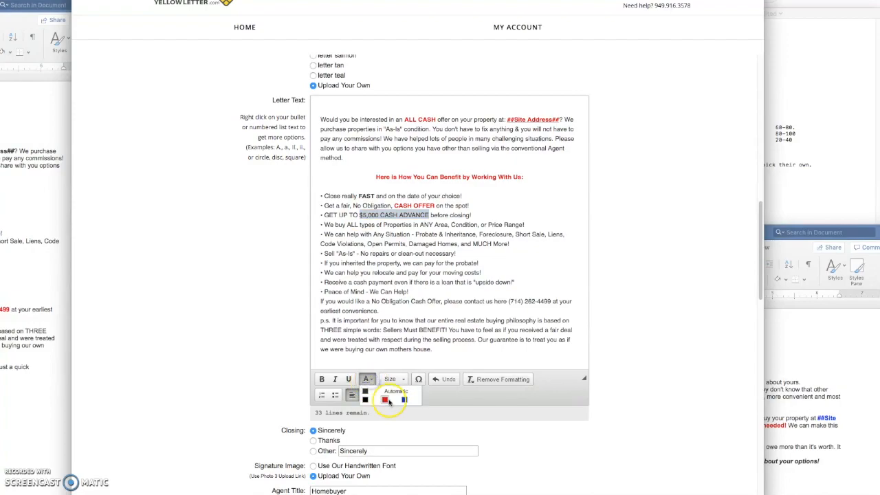
{"action": "left_click", "coordinate": [387, 399]}
{"action": "left_click", "coordinate": [321, 379]}
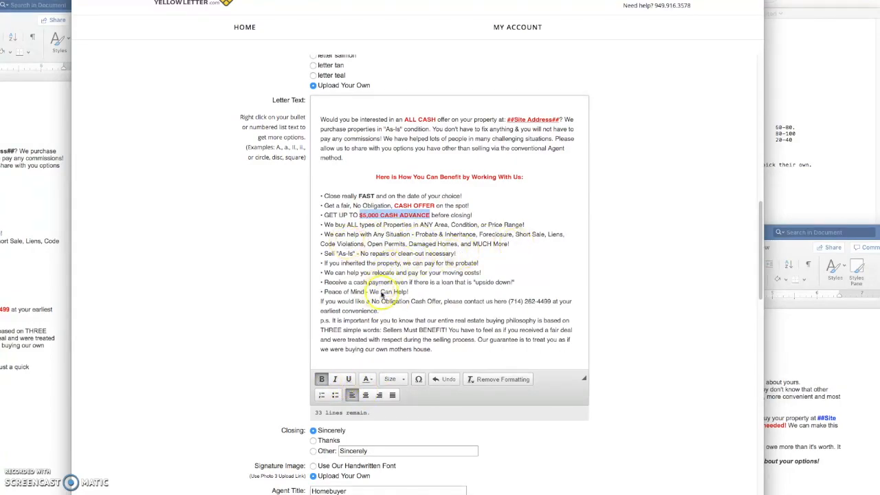
- Add blank lines after the bullet list and before the p.s. paragraph
{"action": "left_click", "coordinate": [421, 293]}
{"action": "key", "text": "Return"}
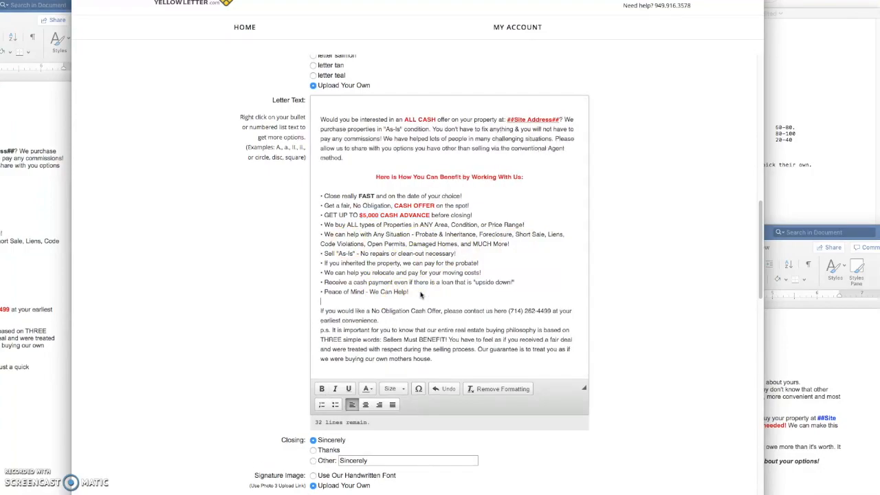
{"action": "left_click", "coordinate": [389, 320]}
{"action": "key", "text": "Return"}
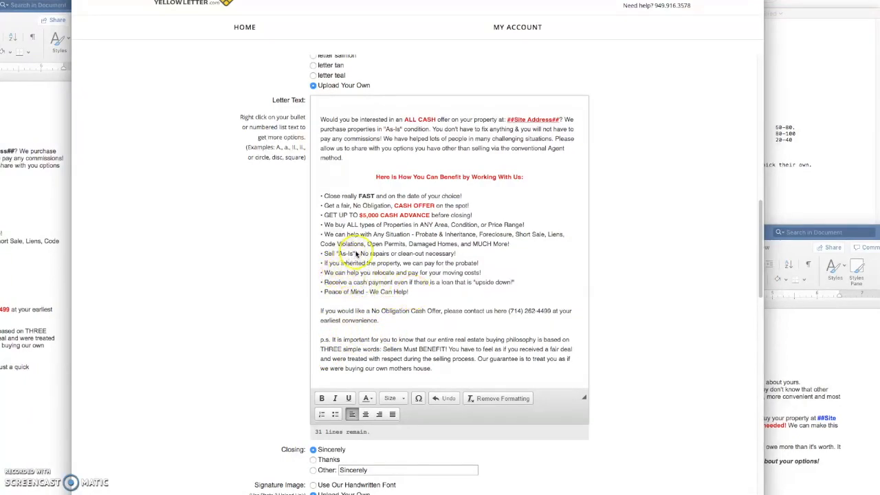
- Make As-Is bold and red in the p.s. paragraph
{"action": "left_click", "coordinate": [321, 398]}
{"action": "left_click", "coordinate": [369, 398]}
{"action": "left_click", "coordinate": [384, 420]}
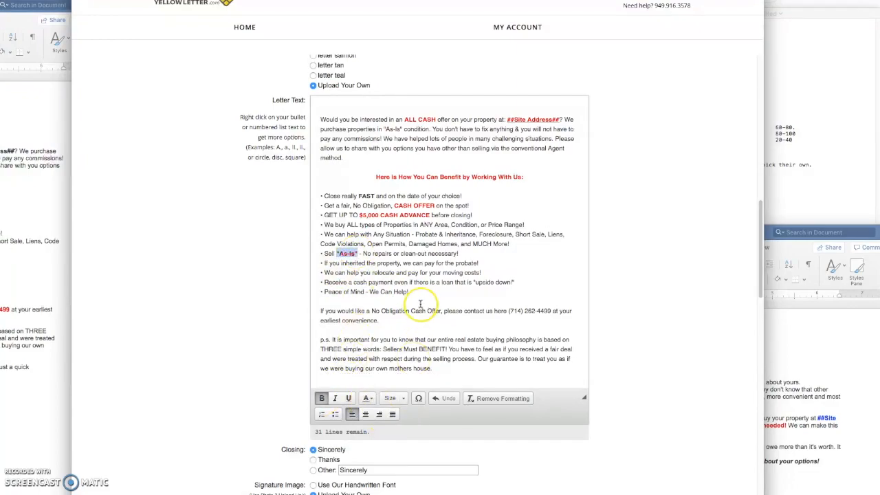
{"action": "left_click", "coordinate": [419, 301]}
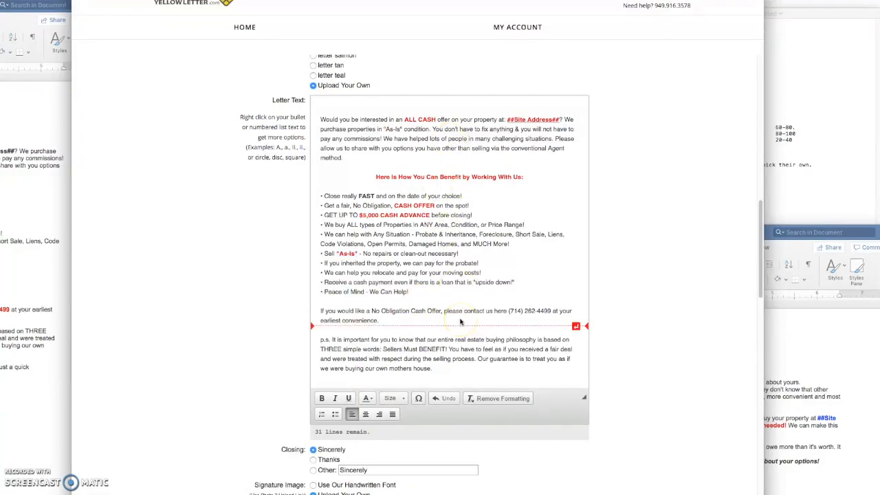
{"action": "left_click", "coordinate": [320, 122]}
- Copy the ##First Name## variable and insert 'Dear ##First Name##,' as the letter's first line
{"action": "scroll", "coordinate": [487, 291], "scroll_direction": "up", "scroll_amount": 10}
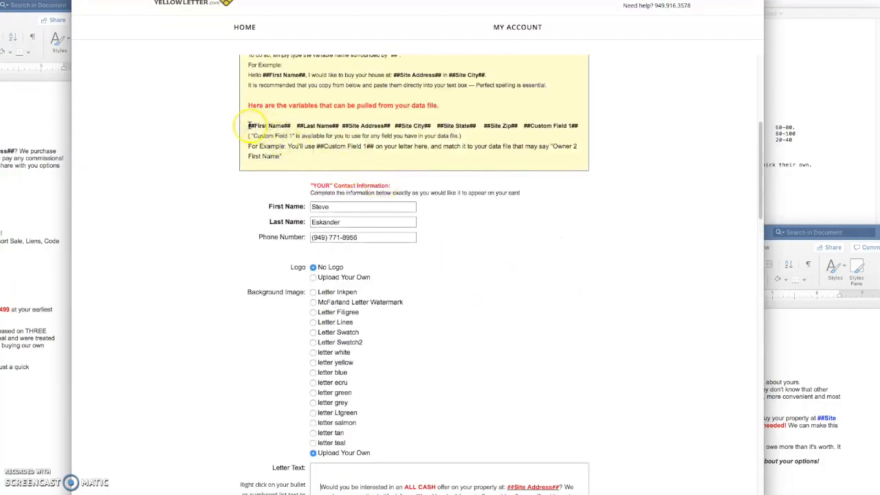
{"action": "left_click_drag", "start_coordinate": [248, 127], "coordinate": [291, 125]}
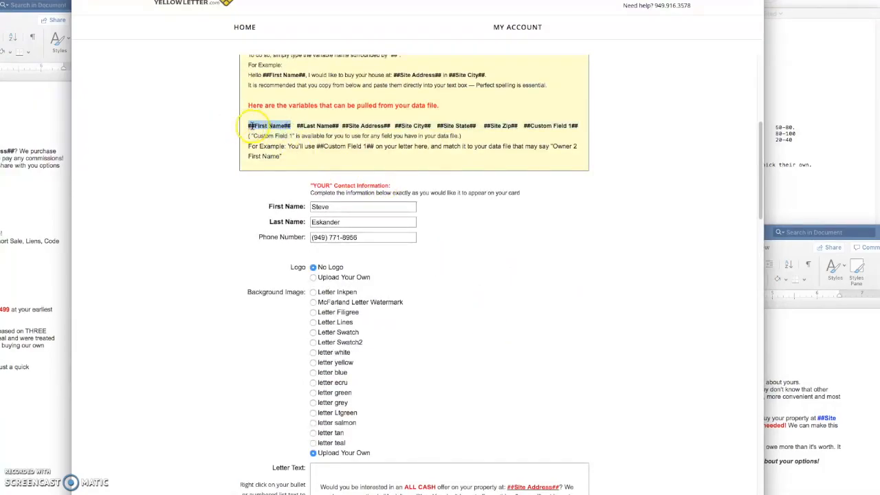
{"action": "scroll", "coordinate": [412, 309], "scroll_direction": "down", "scroll_amount": 5}
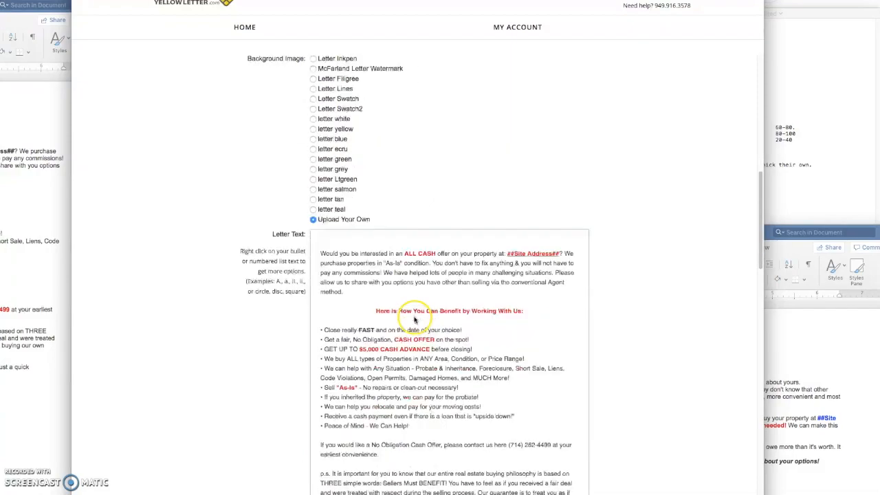
{"action": "left_click", "coordinate": [330, 243]}
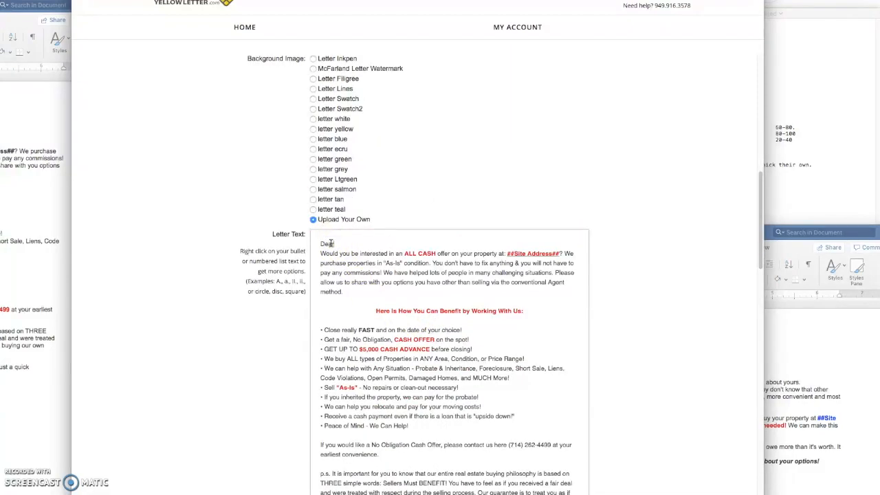
{"action": "left_click", "coordinate": [383, 244]}
{"action": "type", "text": ","}
{"action": "key", "text": "Return"}
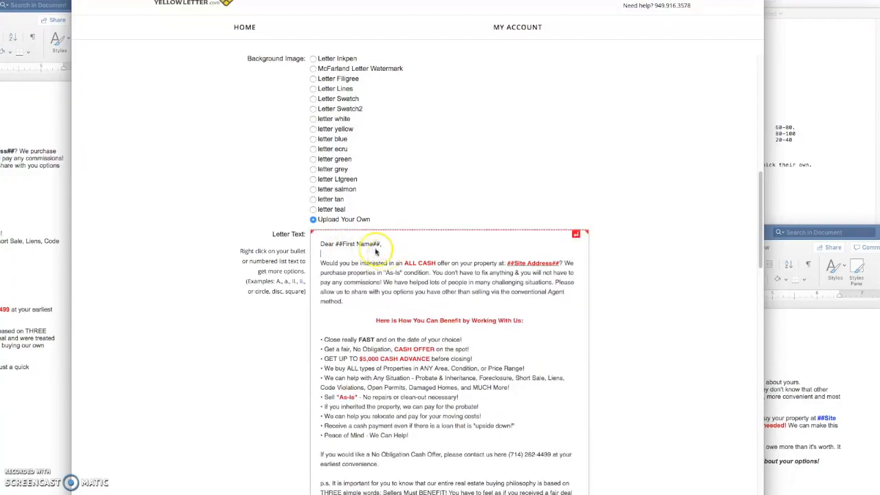
{"action": "scroll", "coordinate": [625, 370], "scroll_direction": "down", "scroll_amount": 2}
{"action": "scroll", "coordinate": [625, 370], "scroll_direction": "down", "scroll_amount": 10}
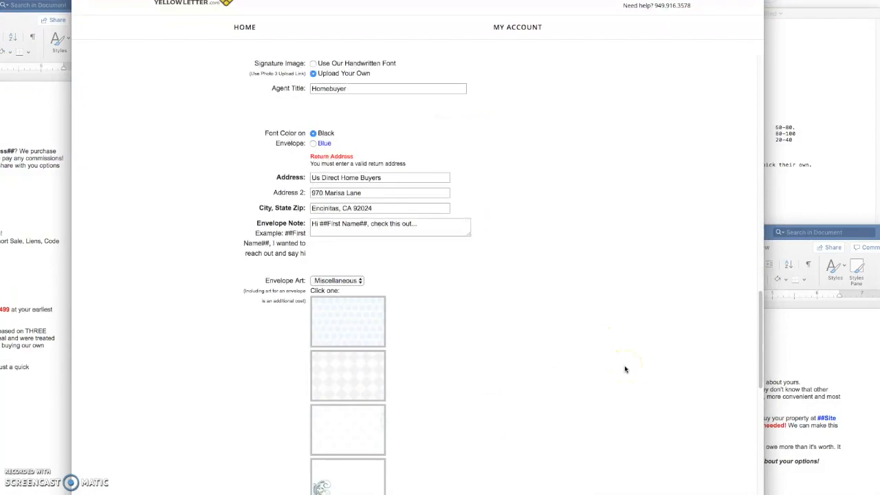
- Save the letter design with Continue and confirm to generate the proof
{"action": "scroll", "coordinate": [624, 369], "scroll_direction": "down", "scroll_amount": 10}
{"action": "left_click", "coordinate": [585, 357]}
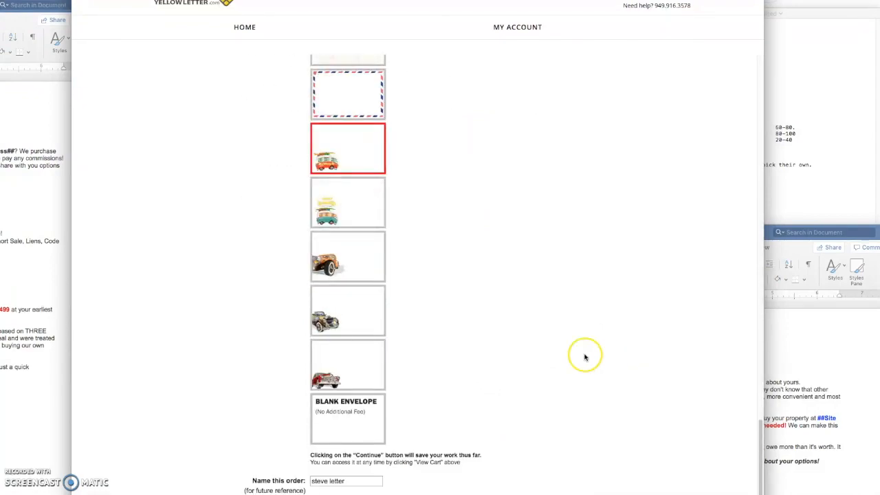
{"action": "scroll", "coordinate": [584, 357], "scroll_direction": "down", "scroll_amount": 1}
{"action": "left_click", "coordinate": [570, 482]}
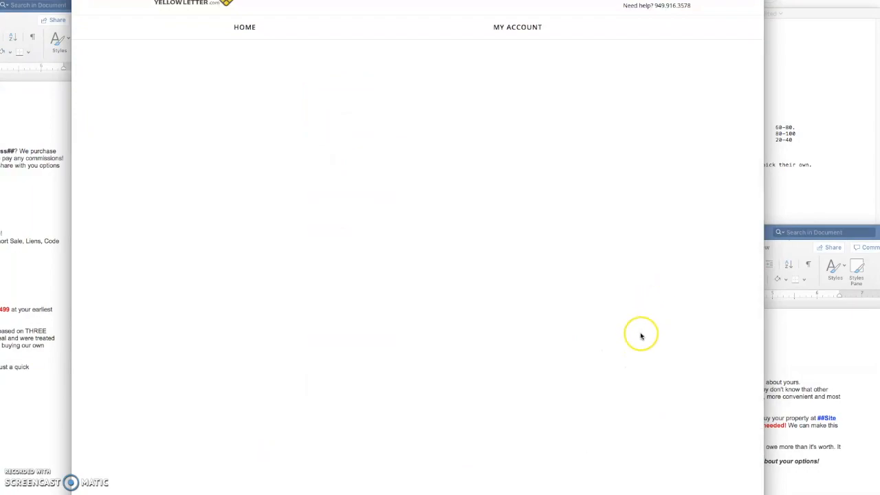
{"action": "left_click", "coordinate": [424, 113]}
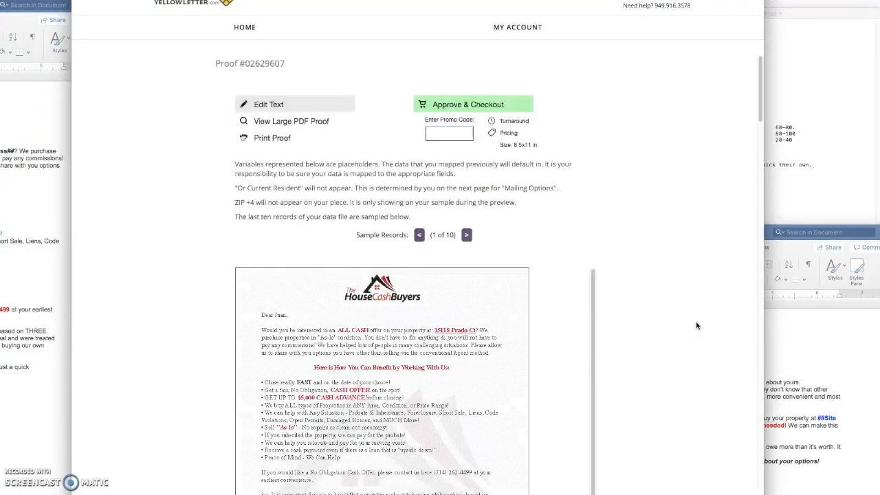
- Advance the proof preview to sample record 4 and scroll down to its envelope
{"action": "scroll", "coordinate": [673, 364], "scroll_direction": "down", "scroll_amount": 4}
{"action": "scroll", "coordinate": [674, 373], "scroll_direction": "up", "scroll_amount": 2}
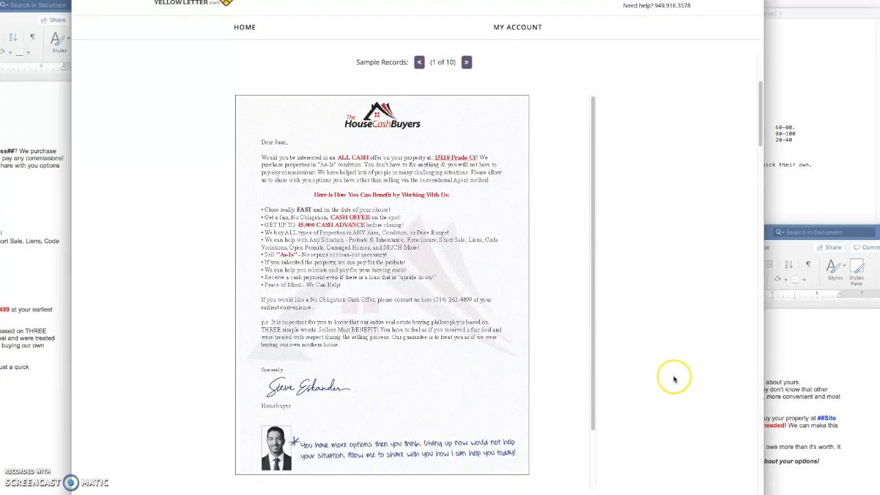
{"action": "left_click", "coordinate": [466, 62]}
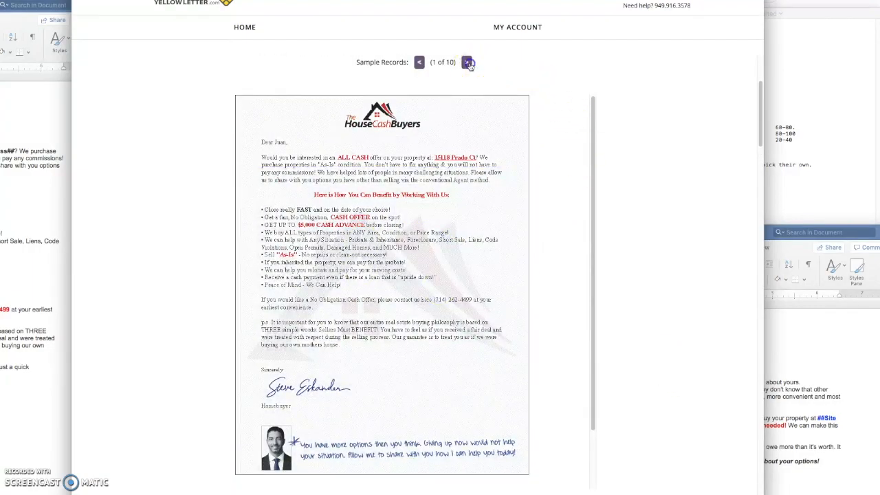
{"action": "left_click", "coordinate": [467, 63]}
{"action": "scroll", "coordinate": [597, 333], "scroll_direction": "down", "scroll_amount": 3}
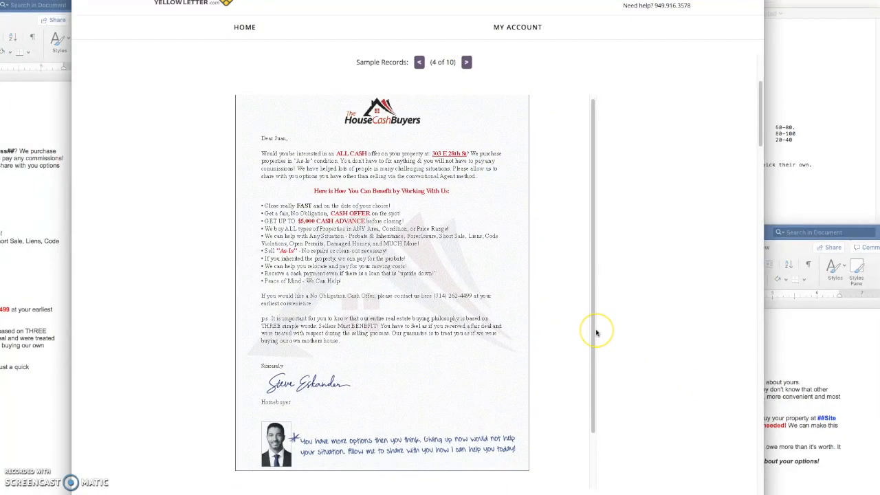
{"action": "left_click_drag", "start_coordinate": [588, 333], "coordinate": [362, 316]}
{"action": "left_click", "coordinate": [339, 325]}
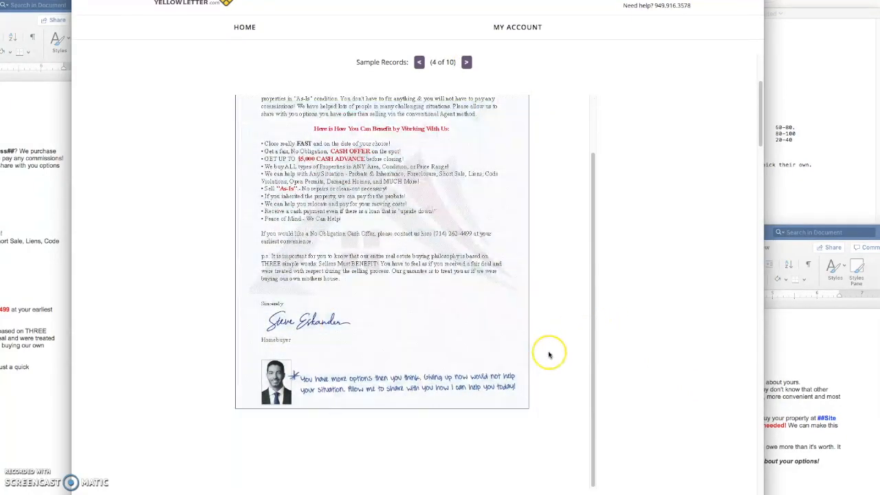
{"action": "scroll", "coordinate": [550, 353], "scroll_direction": "down", "scroll_amount": 6}
{"action": "scroll", "coordinate": [561, 357], "scroll_direction": "down", "scroll_amount": 4}
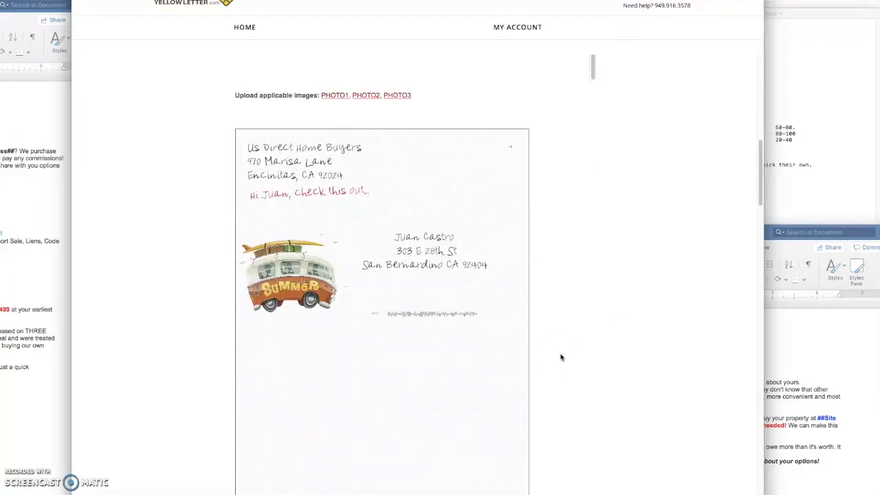
{"action": "scroll", "coordinate": [561, 357], "scroll_direction": "down", "scroll_amount": 1}
- Cycle through the sample records' envelopes and settle on record 4 of 10
{"action": "left_click", "coordinate": [467, 489]}
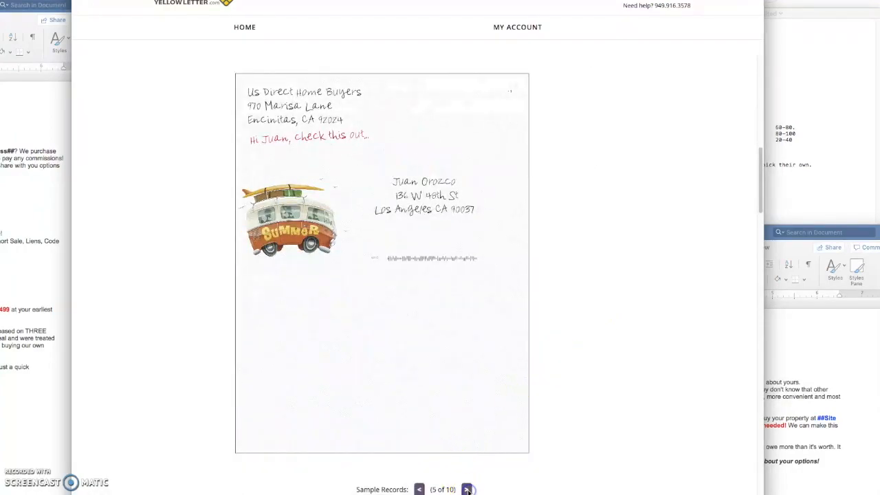
{"action": "left_click", "coordinate": [420, 489]}
{"action": "left_click", "coordinate": [419, 490]}
{"action": "left_click", "coordinate": [420, 490]}
{"action": "left_click", "coordinate": [419, 490]}
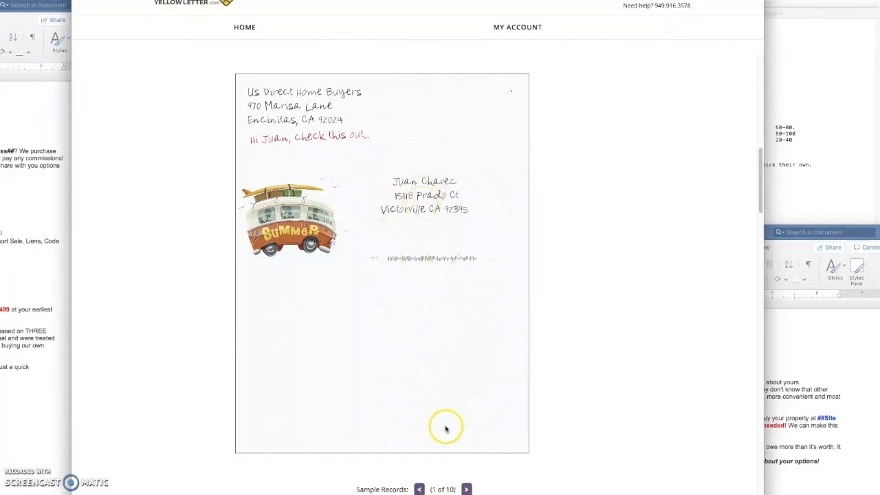
{"action": "left_click", "coordinate": [420, 489]}
{"action": "left_click", "coordinate": [466, 490]}
{"action": "left_click", "coordinate": [467, 489]}
{"action": "left_click", "coordinate": [467, 490]}
{"action": "left_click", "coordinate": [466, 489]}
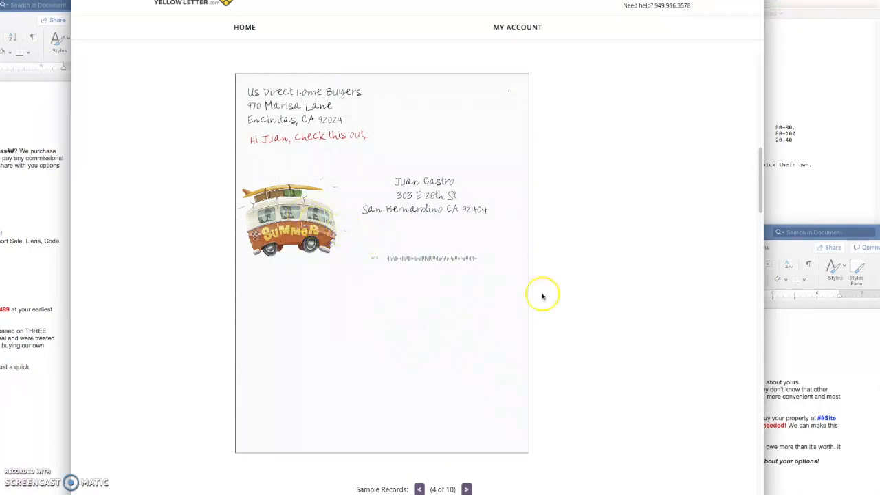
{"action": "scroll", "coordinate": [648, 360], "scroll_direction": "up", "scroll_amount": 10}
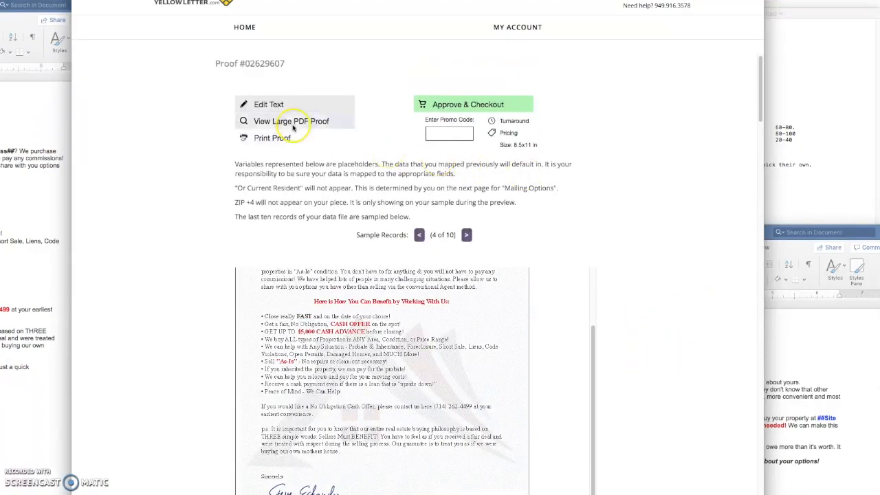
- Generate the large PDF proof and download it from the full proof link
{"action": "left_click", "coordinate": [275, 122]}
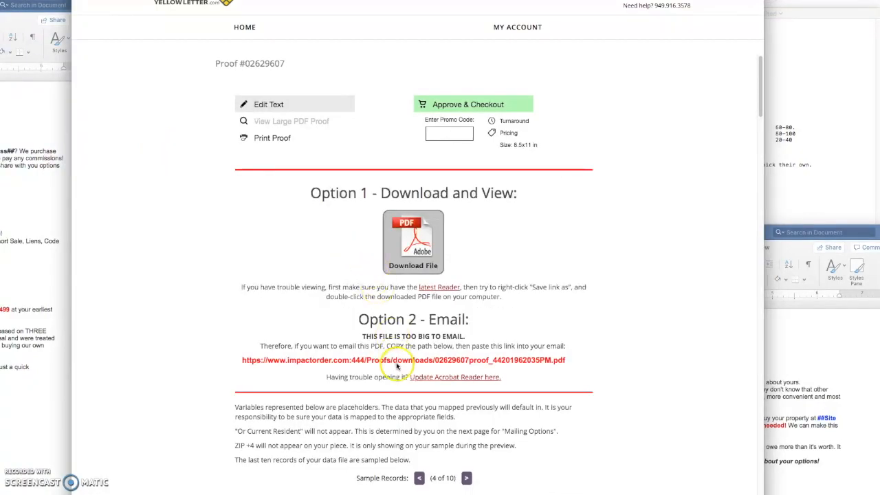
{"action": "left_click", "coordinate": [398, 365]}
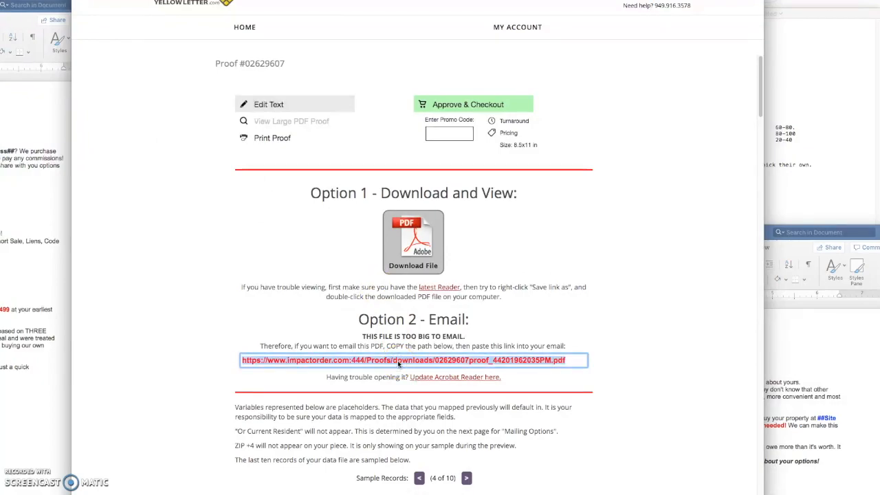
{"action": "left_click", "coordinate": [414, 241]}
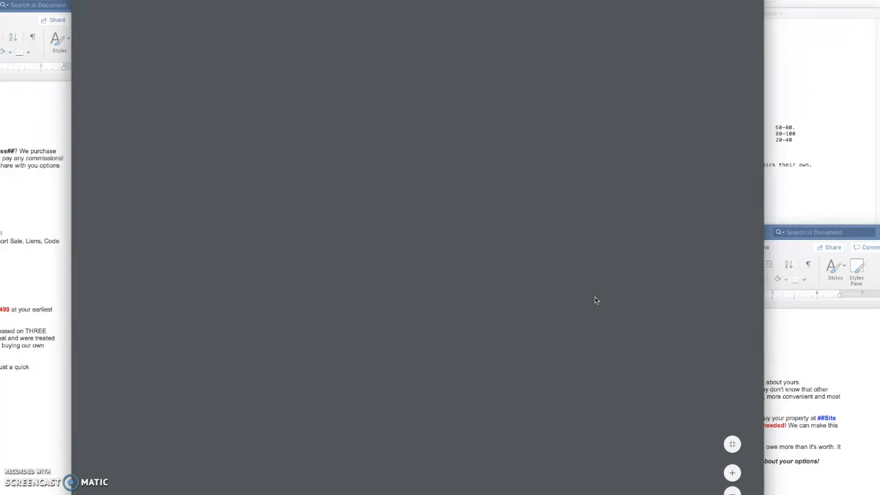
{"action": "left_click", "coordinate": [761, 271]}
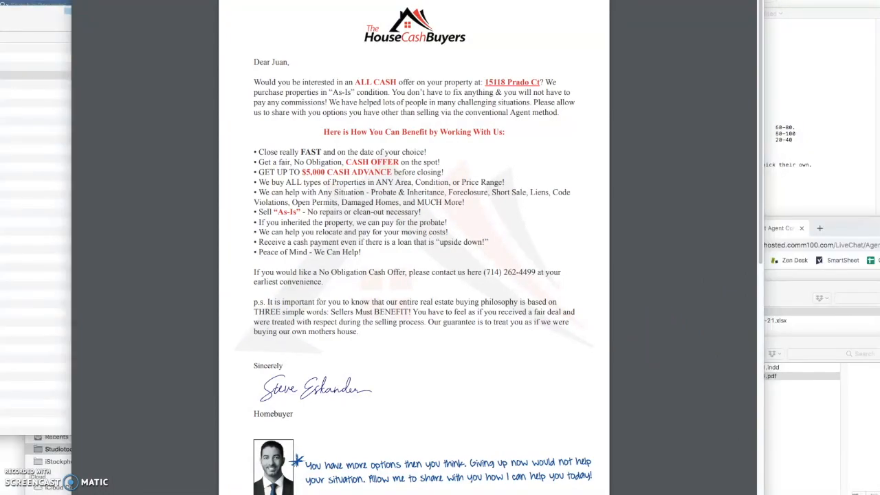
{"action": "scroll", "coordinate": [673, 391], "scroll_direction": "down", "scroll_amount": 5}
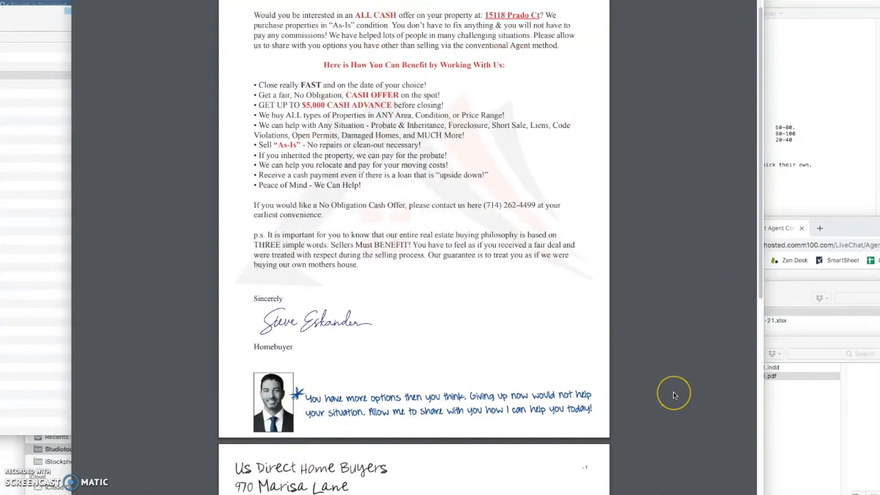
{"action": "scroll", "coordinate": [674, 394], "scroll_direction": "down", "scroll_amount": 10}
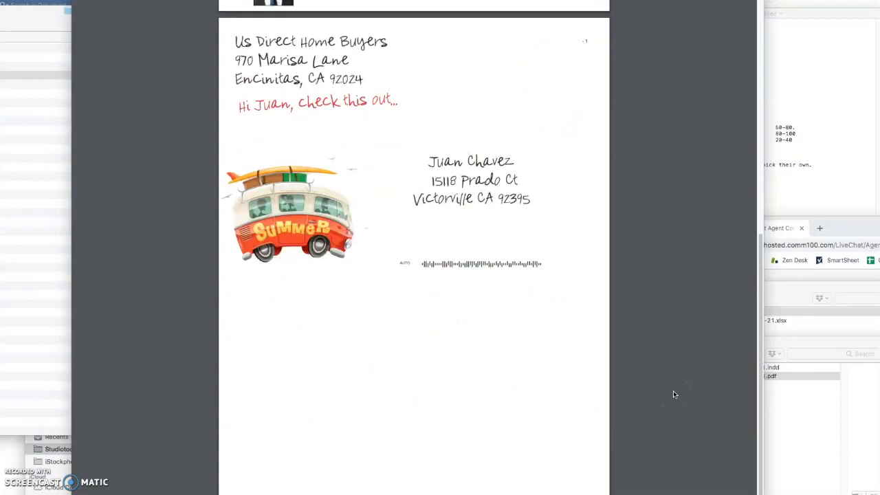
{"action": "scroll", "coordinate": [673, 394], "scroll_direction": "up", "scroll_amount": 12}
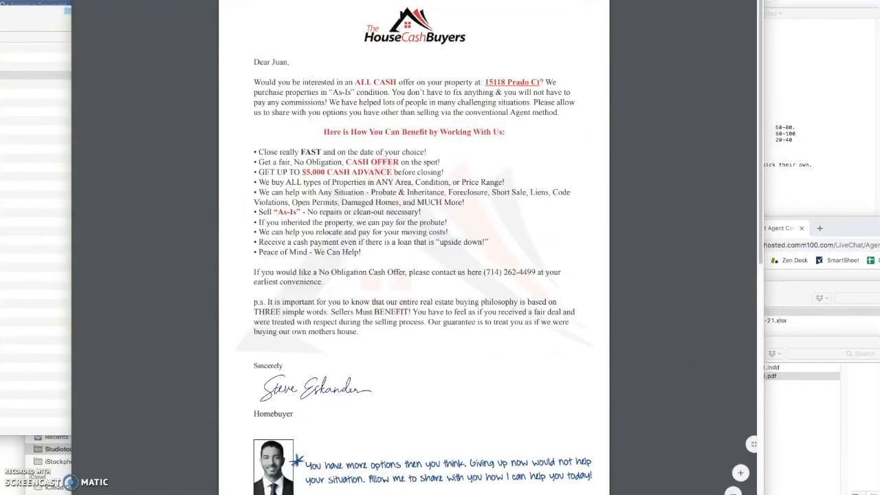
{"action": "left_click", "coordinate": [337, 1]}
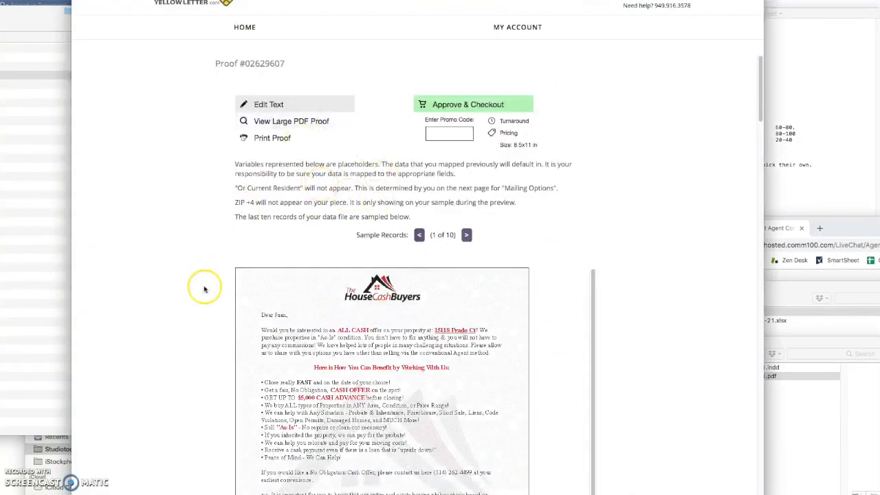
- Approve the proof via Approve & Checkout, confirming it prints exactly as shown
{"action": "left_click", "coordinate": [457, 105]}
{"action": "left_click", "coordinate": [417, 208]}
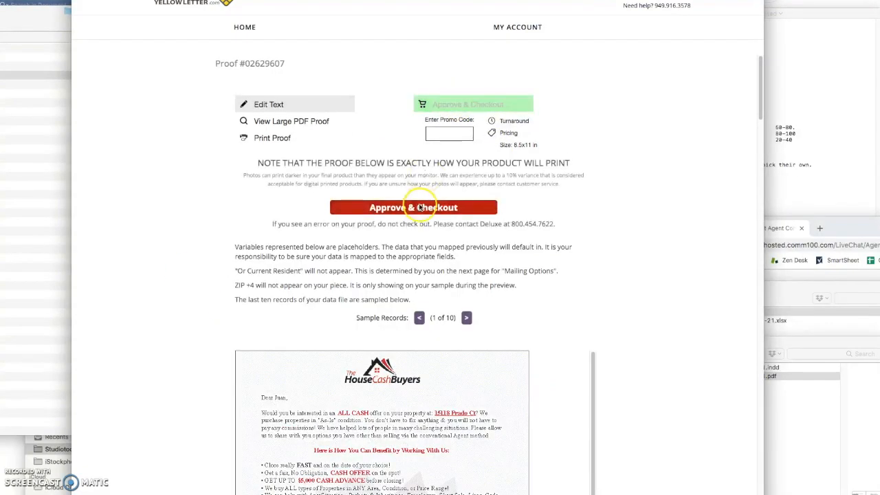
{"action": "left_click", "coordinate": [663, 249]}
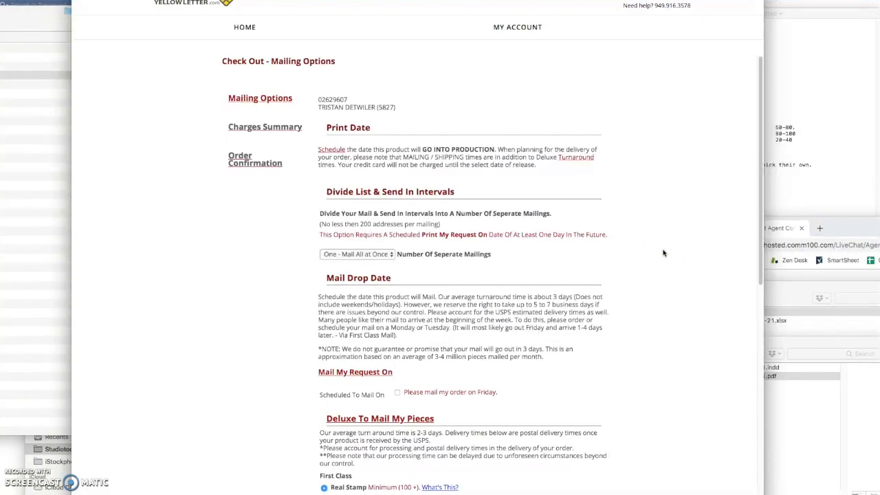
- Set Two separate mailings, print date the 5th, and Fourteen Days between mailings
{"action": "scroll", "coordinate": [663, 253], "scroll_direction": "down", "scroll_amount": 2}
{"action": "left_click", "coordinate": [331, 99]}
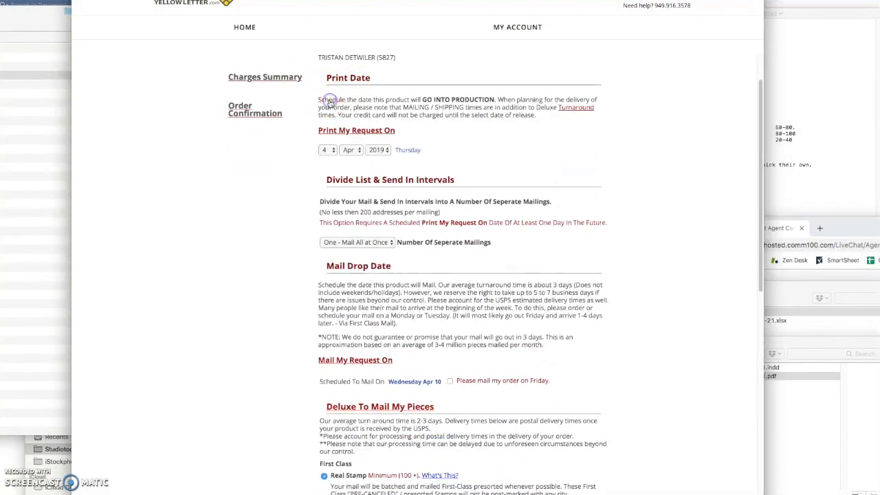
{"action": "left_click", "coordinate": [333, 102]}
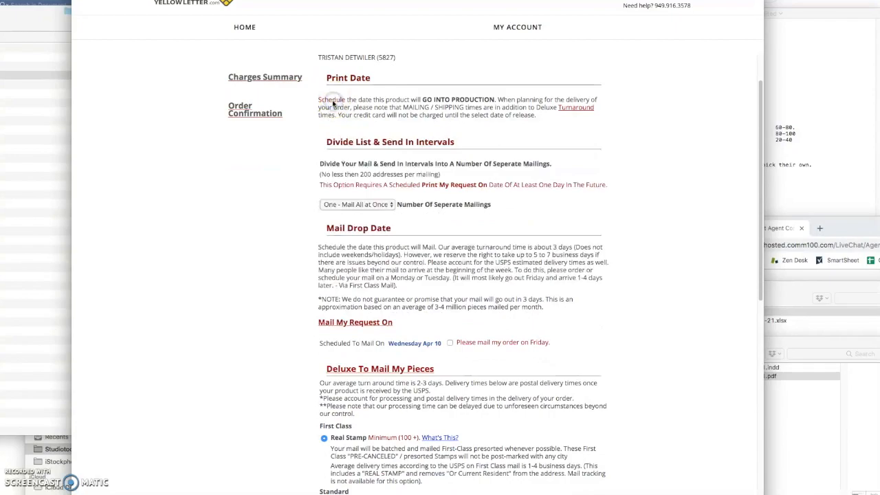
{"action": "left_click", "coordinate": [385, 205]}
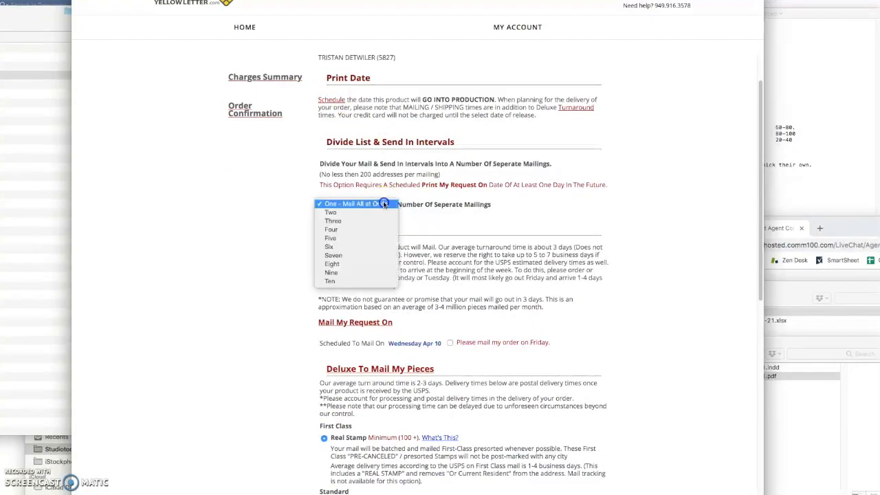
{"action": "left_click", "coordinate": [339, 214]}
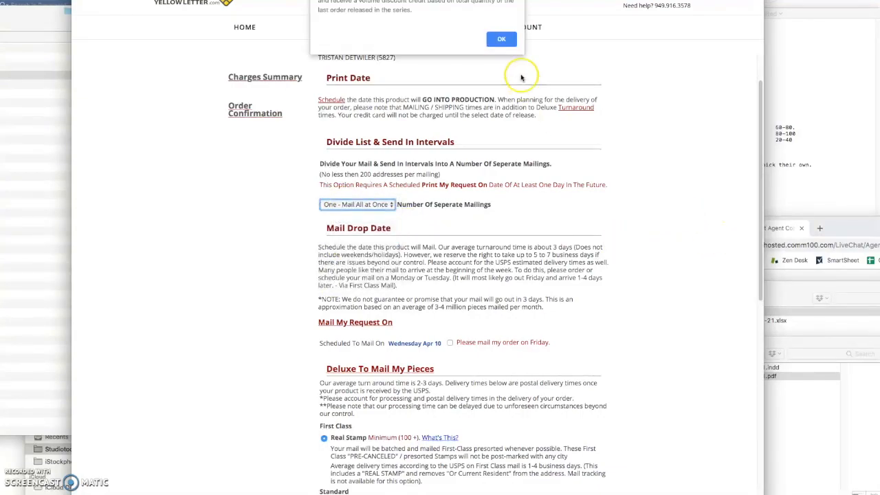
{"action": "left_click", "coordinate": [503, 38]}
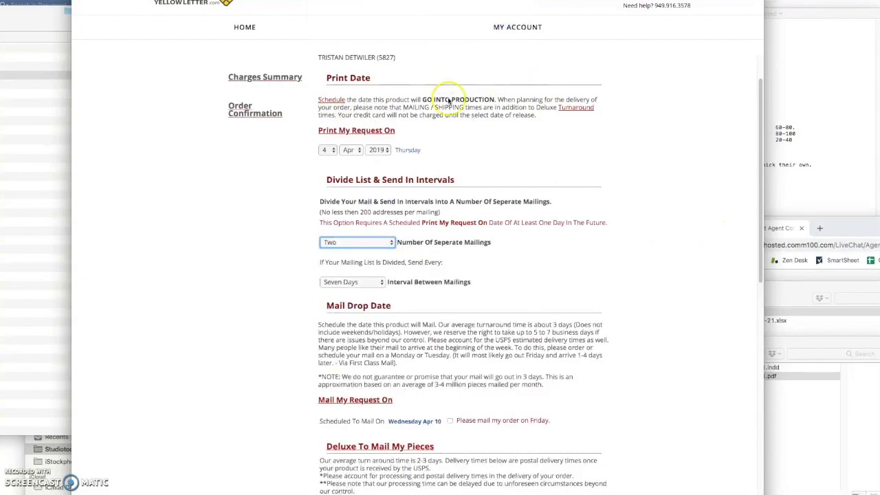
{"action": "left_click", "coordinate": [327, 149]}
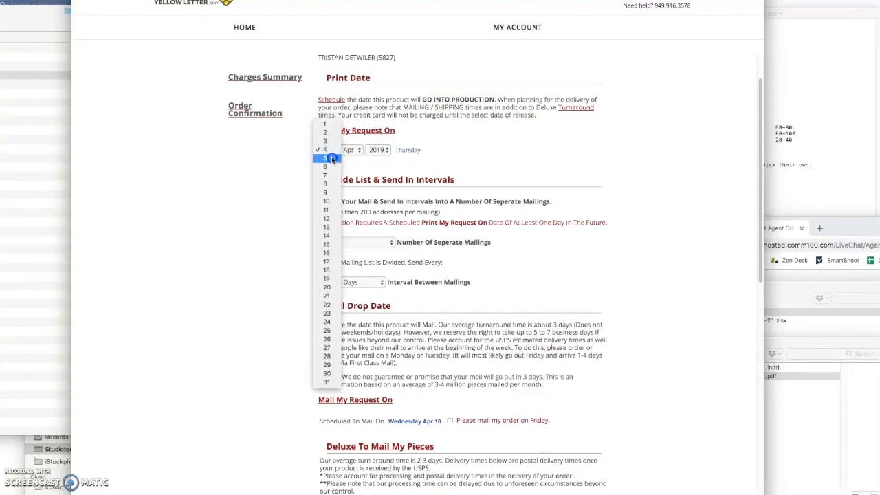
{"action": "left_click", "coordinate": [327, 160]}
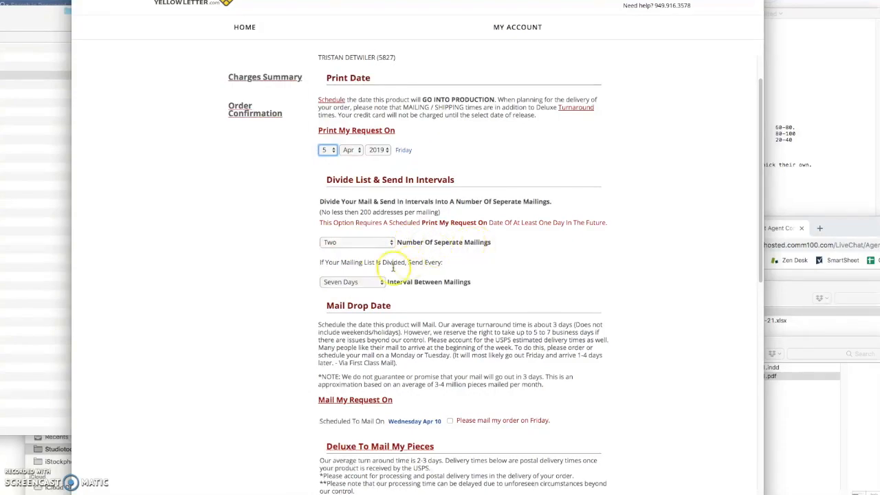
{"action": "left_click", "coordinate": [358, 281]}
{"action": "left_click", "coordinate": [356, 290]}
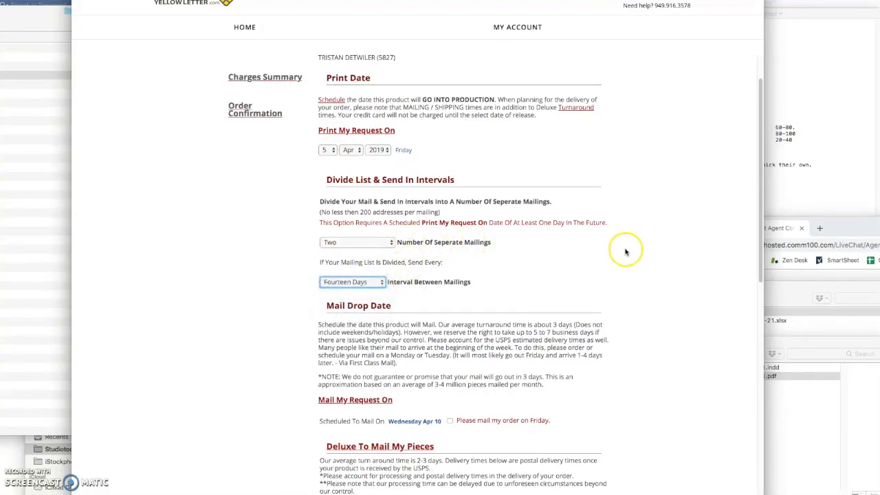
- Review the Stamps and Indicias info and the remaining mailing options
{"action": "scroll", "coordinate": [627, 256], "scroll_direction": "down", "scroll_amount": 3}
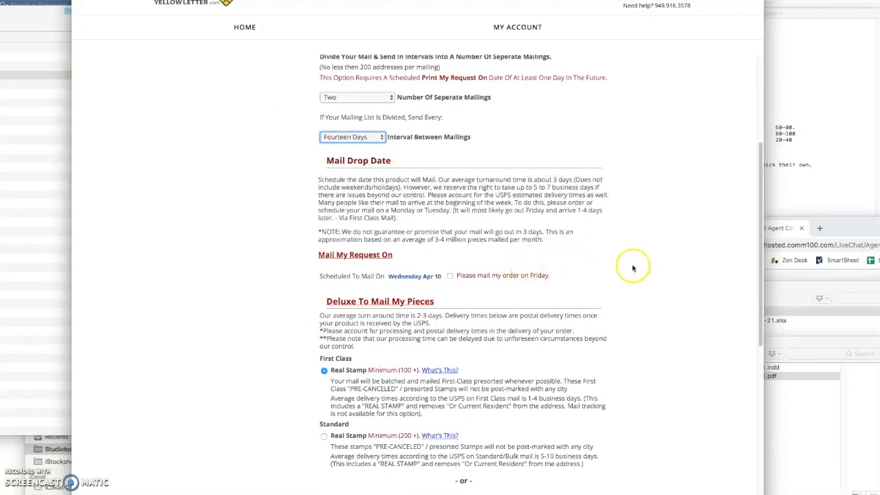
{"action": "scroll", "coordinate": [627, 261], "scroll_direction": "down", "scroll_amount": 2}
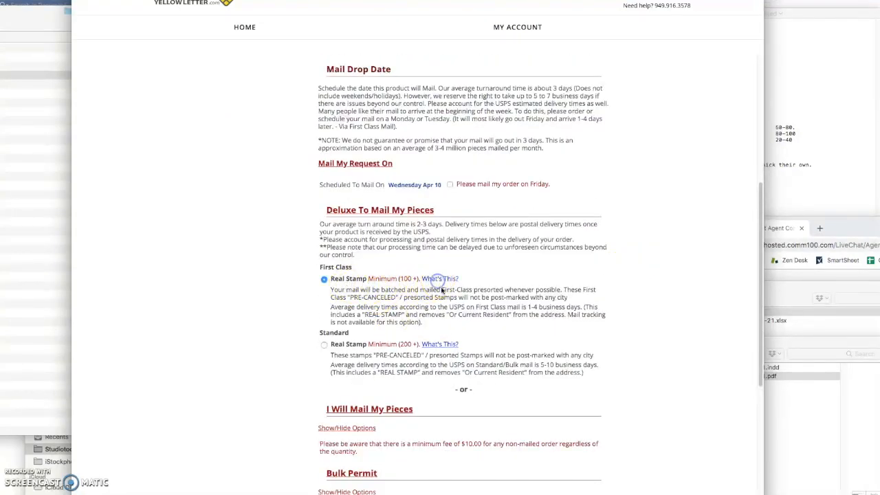
{"action": "left_click_drag", "start_coordinate": [0, 0], "coordinate": [360, 108]}
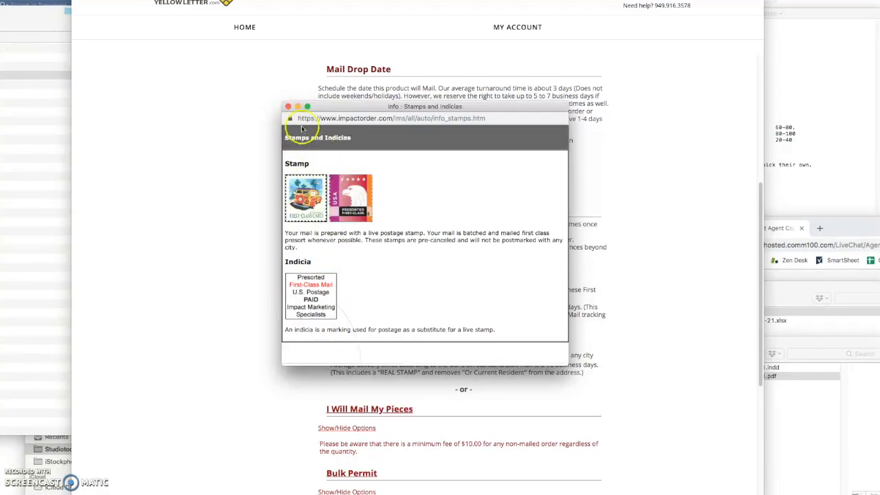
{"action": "left_click", "coordinate": [288, 109]}
{"action": "scroll", "coordinate": [189, 329], "scroll_direction": "down", "scroll_amount": 1}
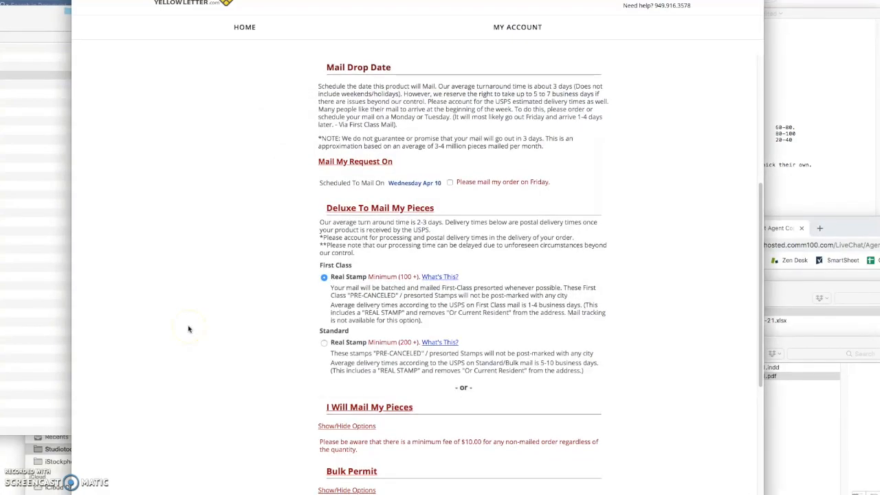
{"action": "scroll", "coordinate": [189, 329], "scroll_direction": "down", "scroll_amount": 2}
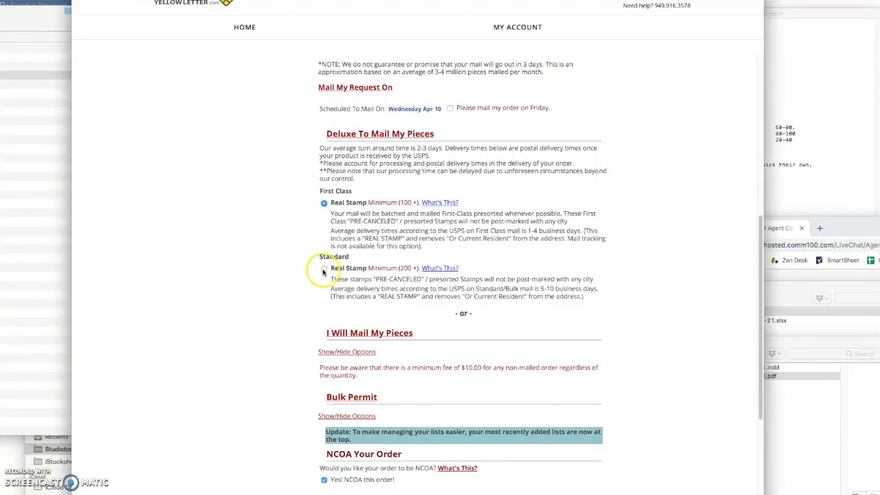
{"action": "scroll", "coordinate": [269, 339], "scroll_direction": "down", "scroll_amount": 7}
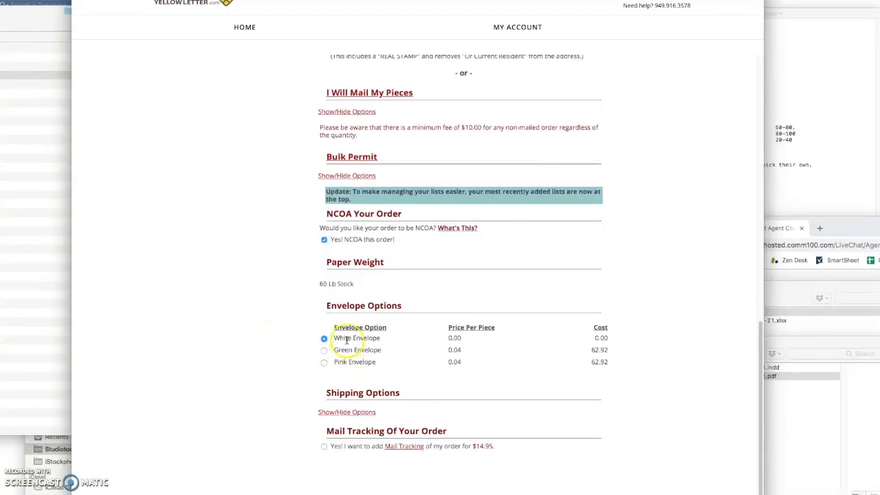
{"action": "scroll", "coordinate": [271, 391], "scroll_direction": "up", "scroll_amount": 15}
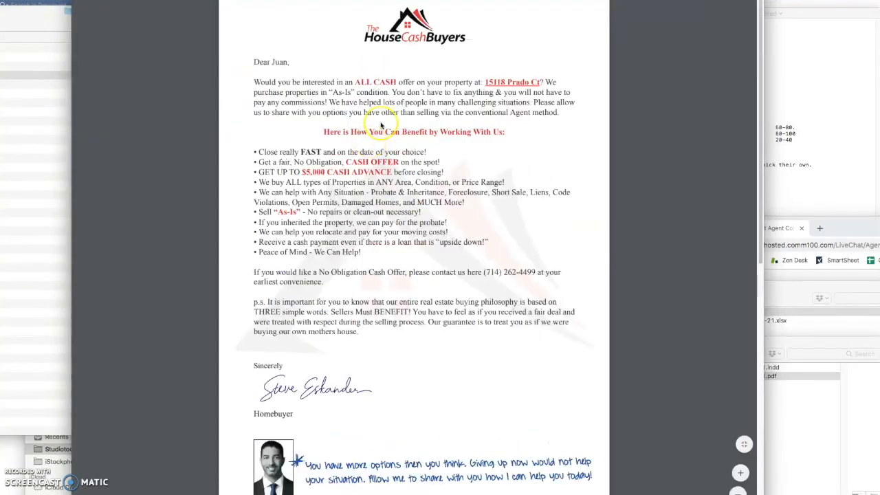
- Scroll back and forth through the letter proof and mailing options to review them
{"action": "scroll", "coordinate": [364, 252], "scroll_direction": "down", "scroll_amount": 10}
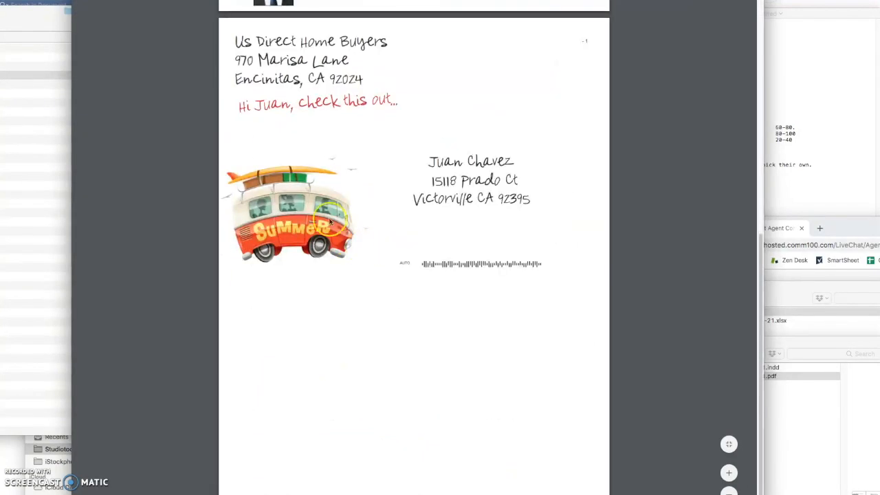
{"action": "scroll", "coordinate": [388, 234], "scroll_direction": "up", "scroll_amount": 10}
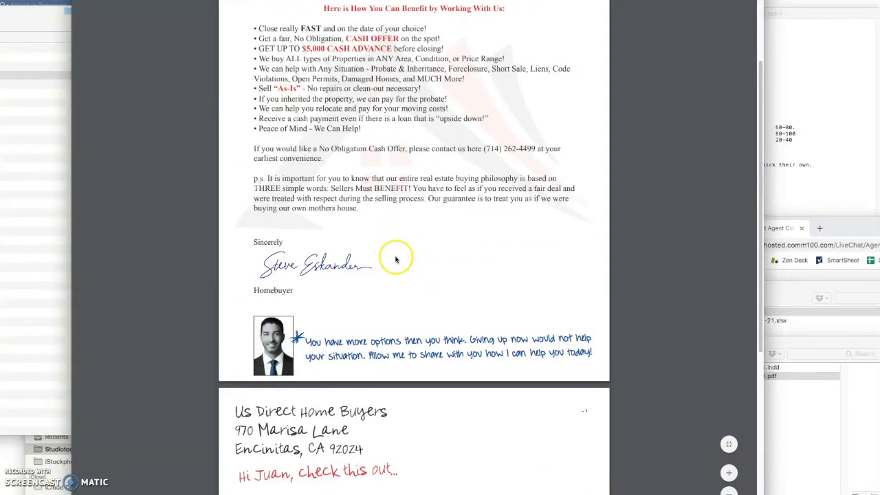
{"action": "scroll", "coordinate": [395, 259], "scroll_direction": "down", "scroll_amount": 10}
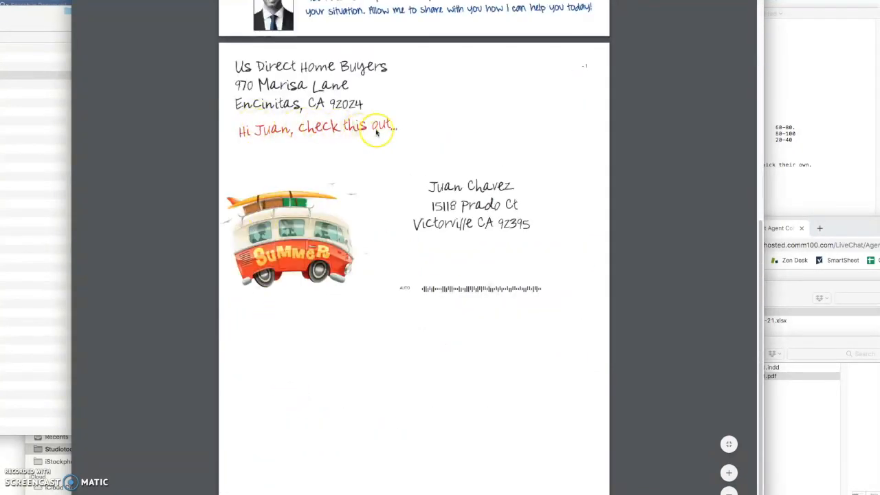
{"action": "scroll", "coordinate": [385, 144], "scroll_direction": "up", "scroll_amount": 5}
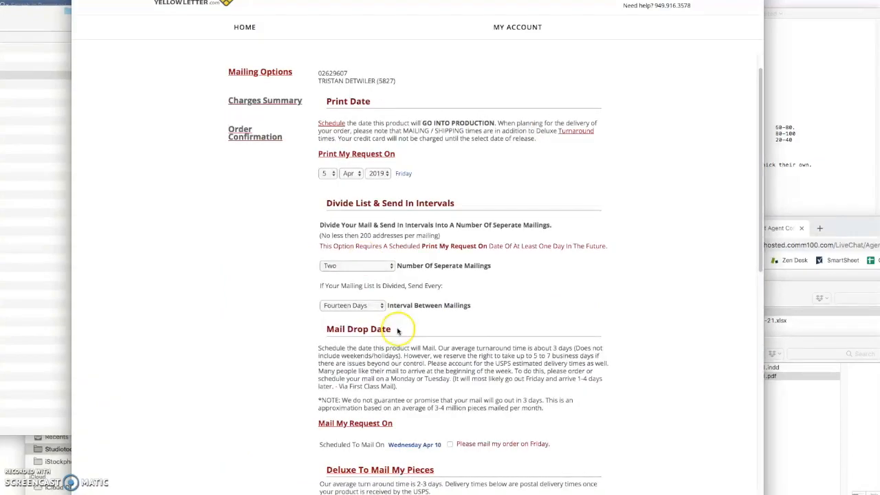
{"action": "scroll", "coordinate": [321, 293], "scroll_direction": "down", "scroll_amount": 5}
{"action": "scroll", "coordinate": [309, 282], "scroll_direction": "down", "scroll_amount": 4}
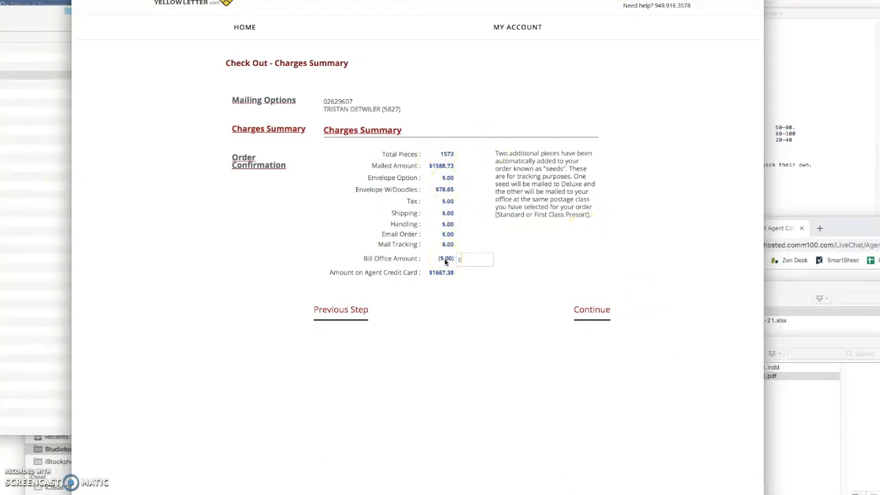
- Continue past the $1667.38 charges summary and review the order confirmation email fields
{"action": "left_click_drag", "start_coordinate": [507, 153], "coordinate": [550, 207]}
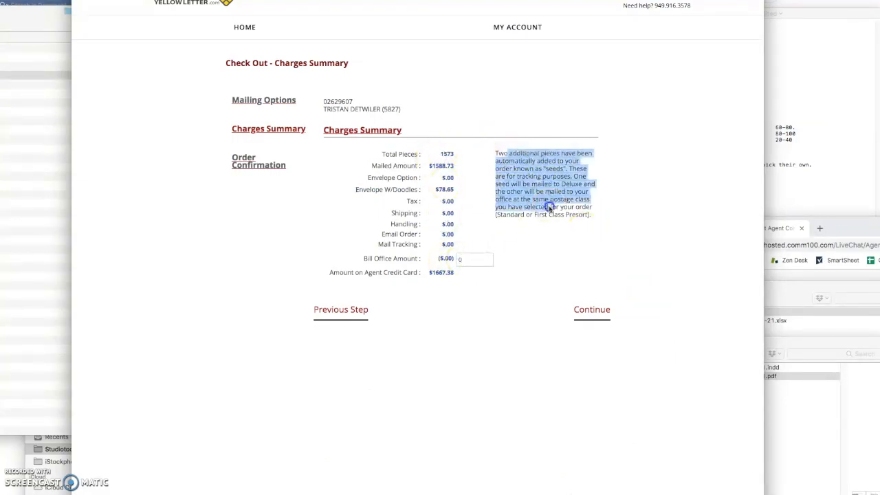
{"action": "left_click", "coordinate": [591, 311]}
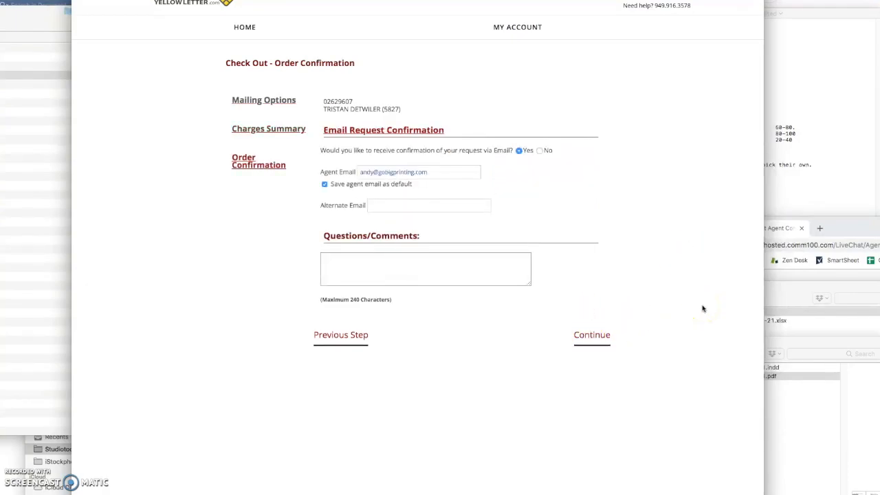
{"action": "left_click", "coordinate": [392, 257]}
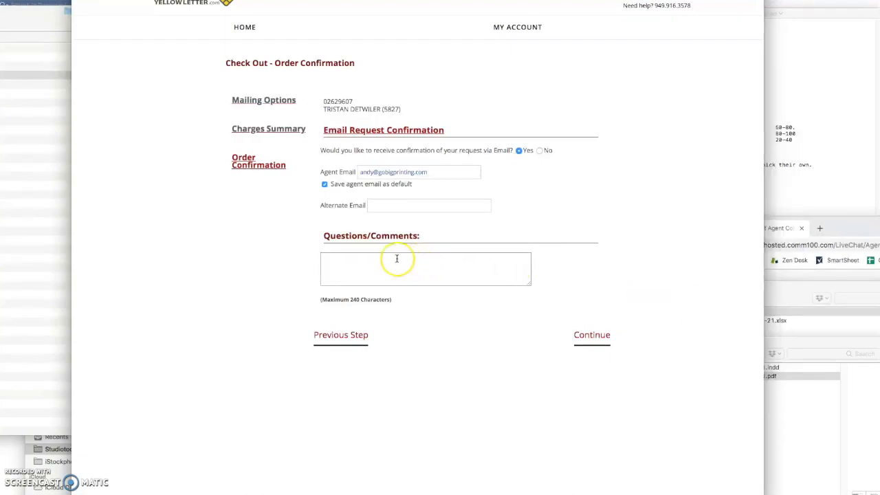
{"action": "left_click", "coordinate": [375, 204]}
{"action": "left_click", "coordinate": [565, 204]}
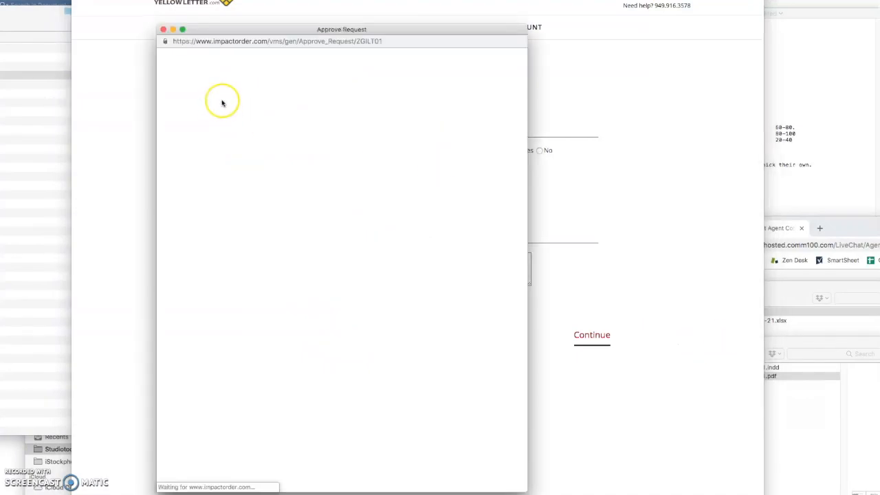
- Accept every approval term, including being the final proofreader, and approve the order
{"action": "left_click", "coordinate": [204, 80]}
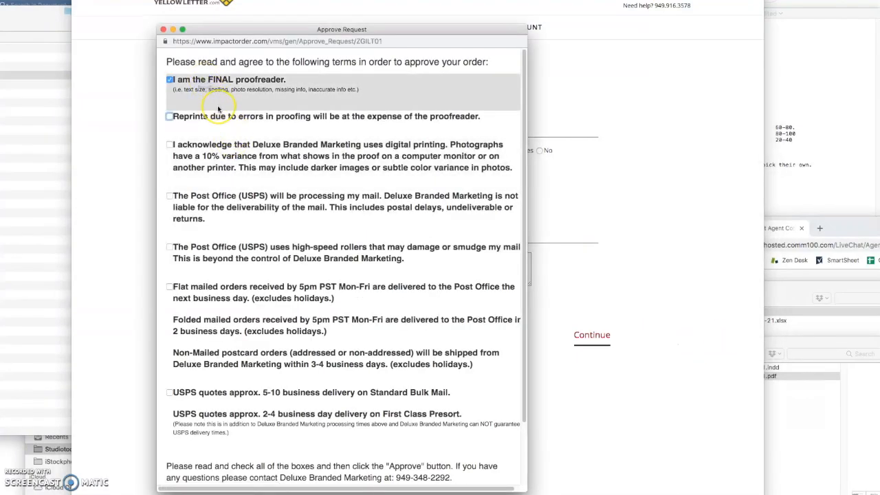
{"action": "key", "text": "space"}
{"action": "key", "text": "space"}
{"action": "key", "text": "space"}
{"action": "key", "text": "space"}
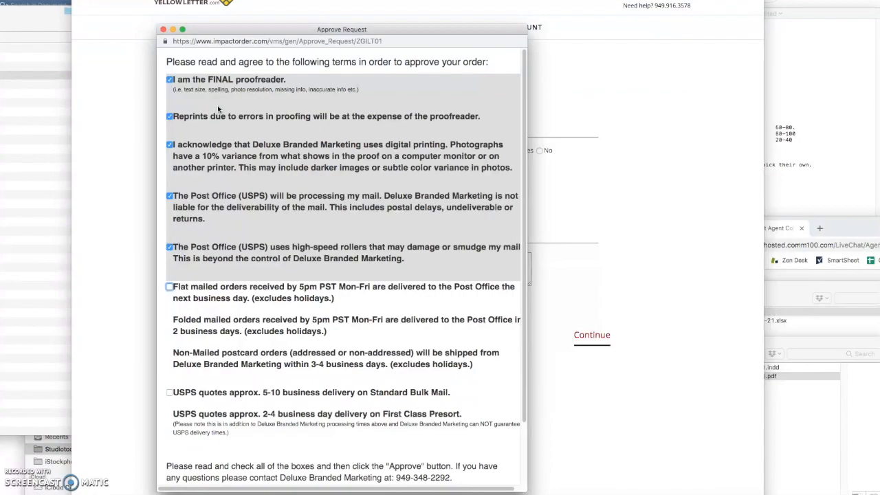
{"action": "key", "text": "space"}
{"action": "key", "text": "space"}
{"action": "scroll", "coordinate": [275, 310], "scroll_direction": "down", "scroll_amount": 3}
{"action": "left_click", "coordinate": [191, 468]}
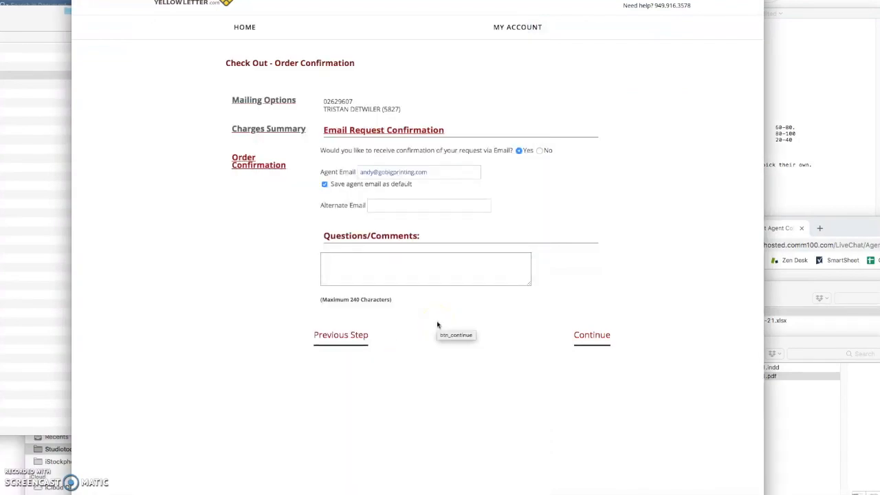
- Continue to the $1667.38 Summary & Payment page, review it, then return to the home page
{"action": "left_click", "coordinate": [437, 324]}
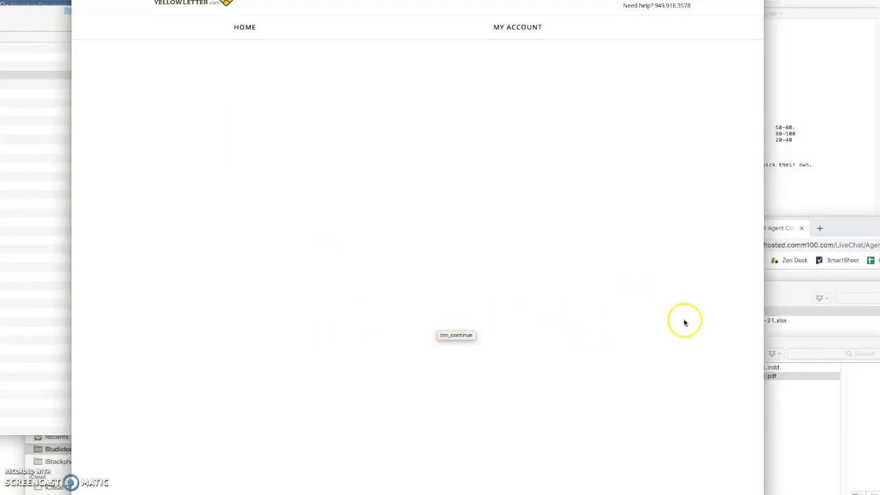
{"action": "scroll", "coordinate": [684, 323], "scroll_direction": "down", "scroll_amount": 6}
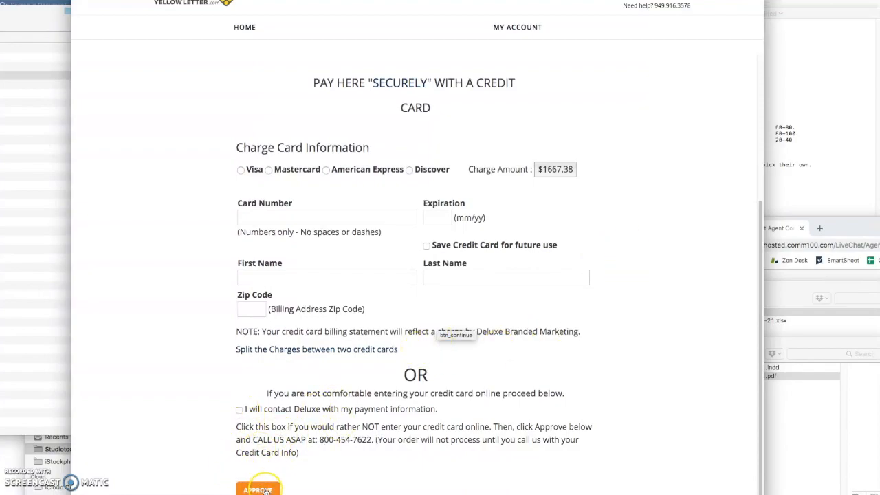
{"action": "scroll", "coordinate": [151, 398], "scroll_direction": "up", "scroll_amount": 5}
{"action": "left_click", "coordinate": [243, 35]}
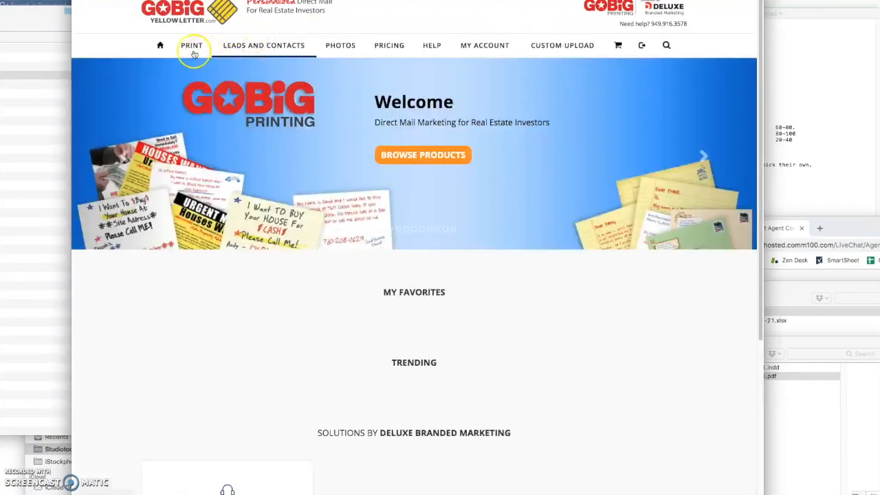
- Open the All Orders page from the cart icon and scroll through the listed orders
{"action": "left_click", "coordinate": [618, 46]}
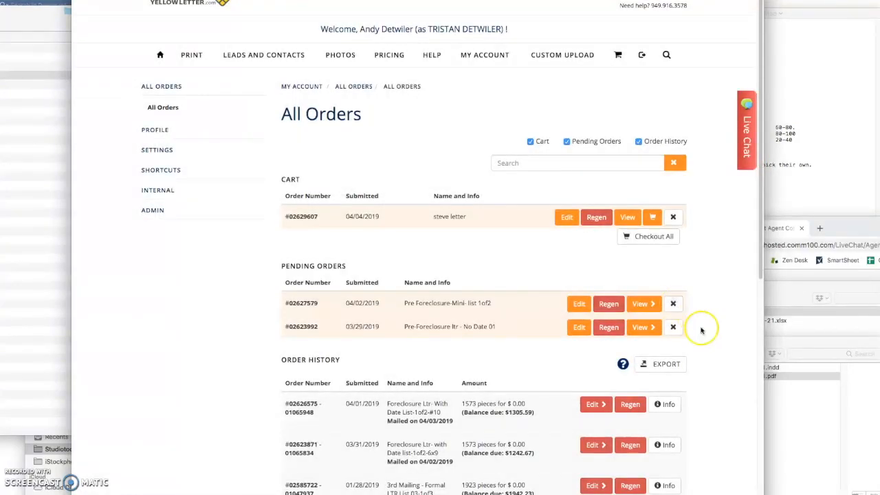
{"action": "scroll", "coordinate": [701, 324], "scroll_direction": "down", "scroll_amount": 5}
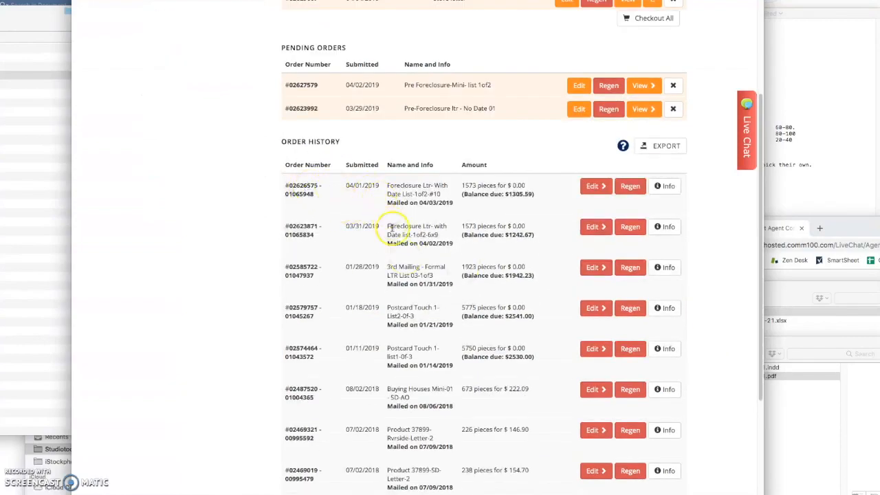
{"action": "scroll", "coordinate": [383, 229], "scroll_direction": "down", "scroll_amount": 3}
{"action": "scroll", "coordinate": [427, 320], "scroll_direction": "up", "scroll_amount": 2}
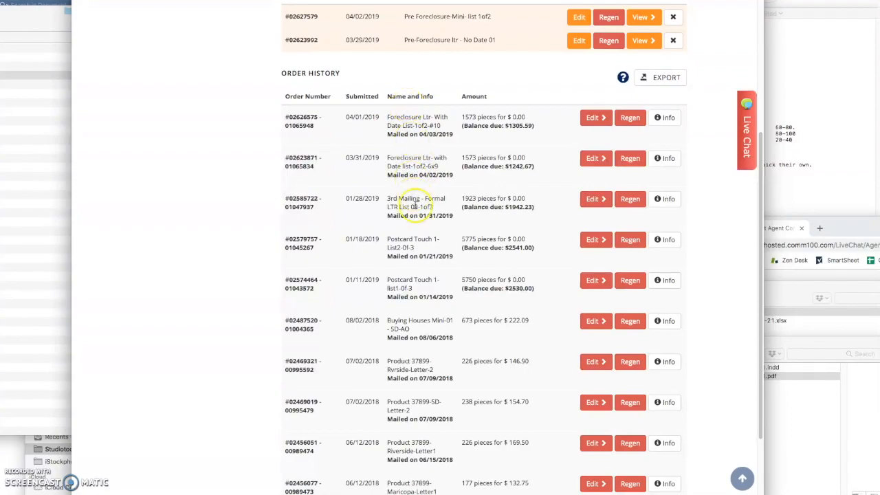
{"action": "scroll", "coordinate": [413, 207], "scroll_direction": "up", "scroll_amount": 1}
- View the most recent mailed order's Info details and receipt, then close them
{"action": "left_click", "coordinate": [664, 131]}
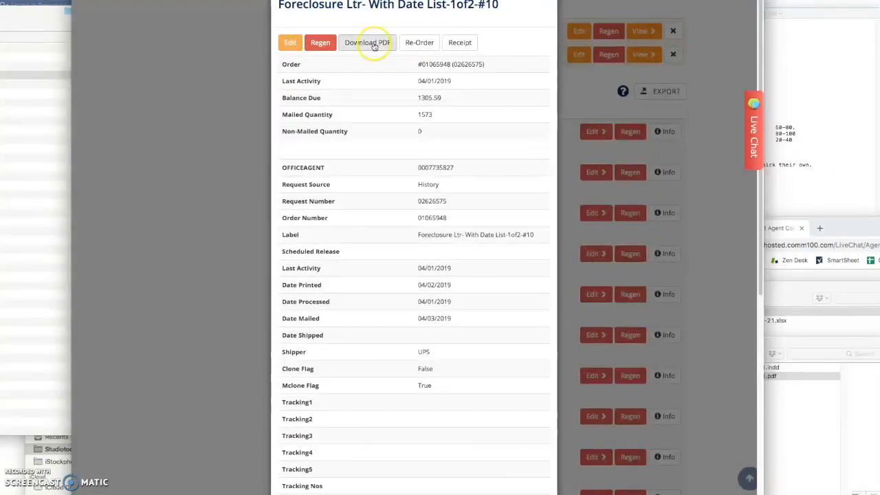
{"action": "left_click", "coordinate": [451, 45]}
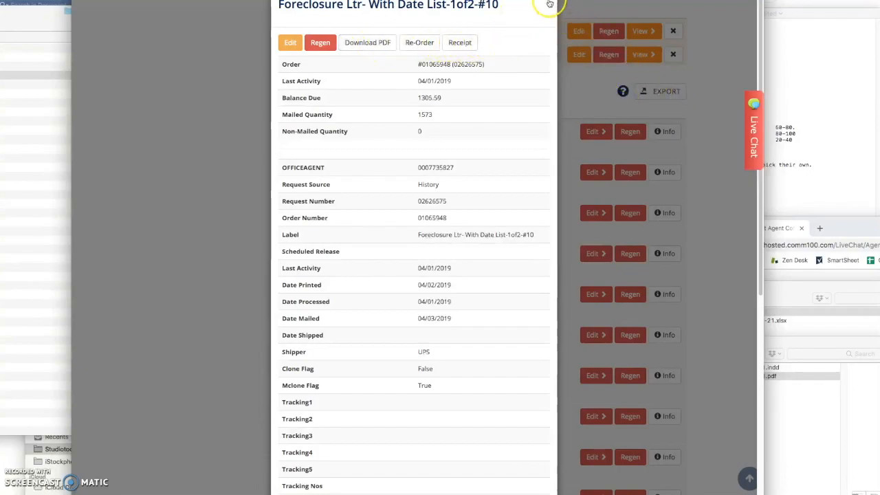
{"action": "left_click", "coordinate": [605, 147]}
{"action": "scroll", "coordinate": [660, 229], "scroll_direction": "up", "scroll_amount": 1}
- Open the HouseCashBuyers foreclosure letter PDF from an order and scroll through it
{"action": "left_click", "coordinate": [666, 270]}
{"action": "scroll", "coordinate": [665, 270], "scroll_direction": "up", "scroll_amount": 1}
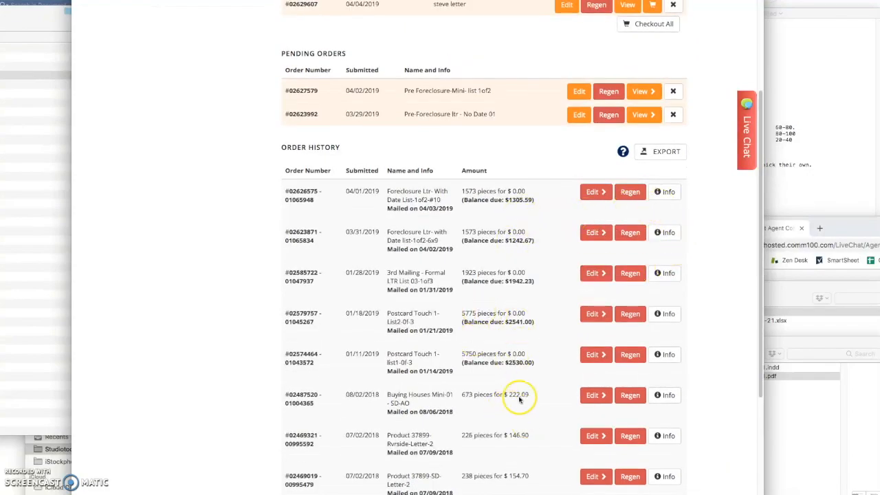
{"action": "scroll", "coordinate": [495, 399], "scroll_direction": "up", "scroll_amount": 1}
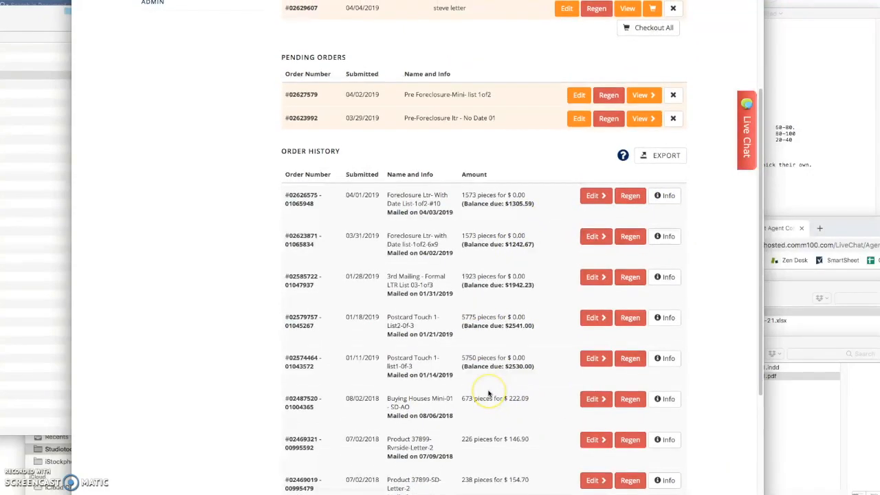
{"action": "scroll", "coordinate": [488, 372], "scroll_direction": "up", "scroll_amount": 5}
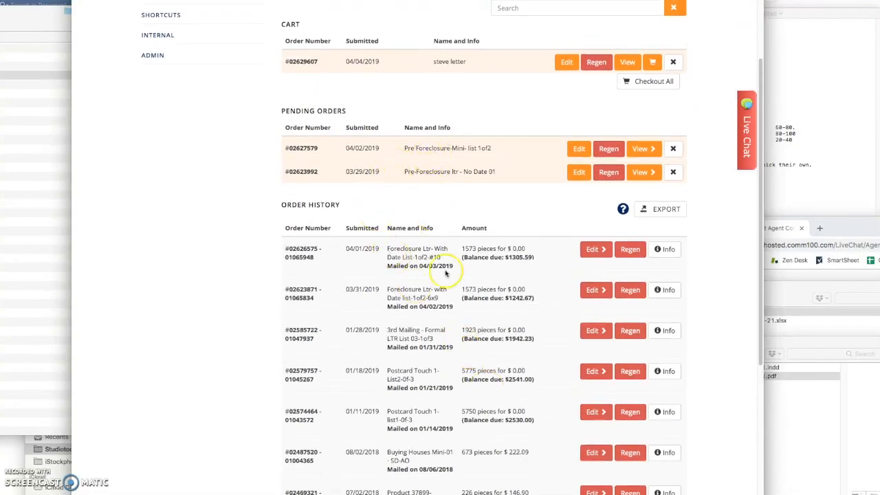
{"action": "scroll", "coordinate": [450, 289], "scroll_direction": "up", "scroll_amount": 5}
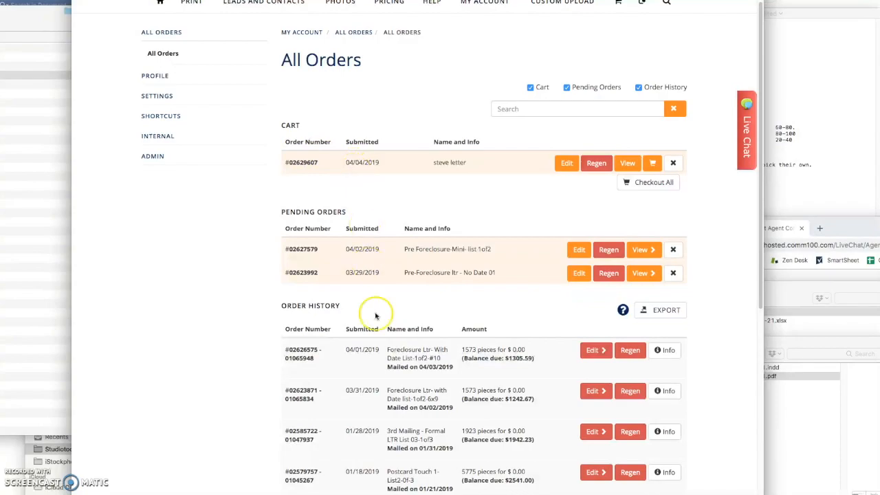
{"action": "scroll", "coordinate": [375, 327], "scroll_direction": "up", "scroll_amount": 3}
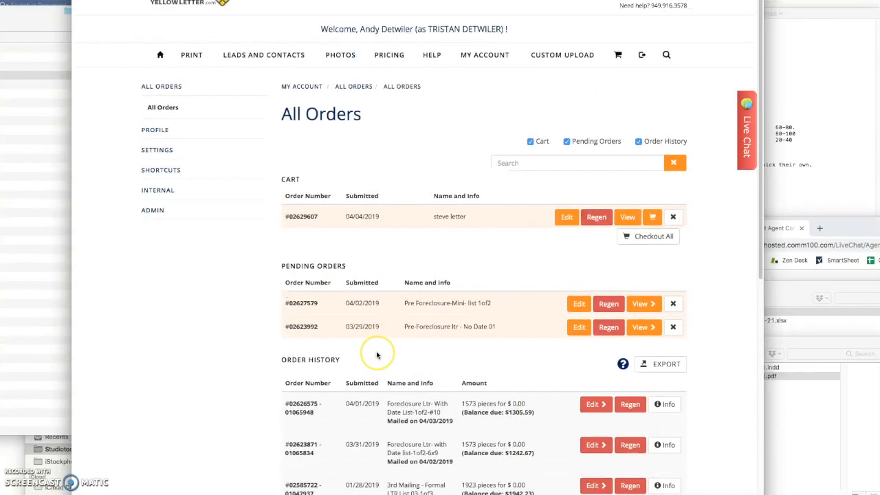
{"action": "scroll", "coordinate": [377, 355], "scroll_direction": "down", "scroll_amount": 10}
{"action": "scroll", "coordinate": [378, 364], "scroll_direction": "up", "scroll_amount": 10}
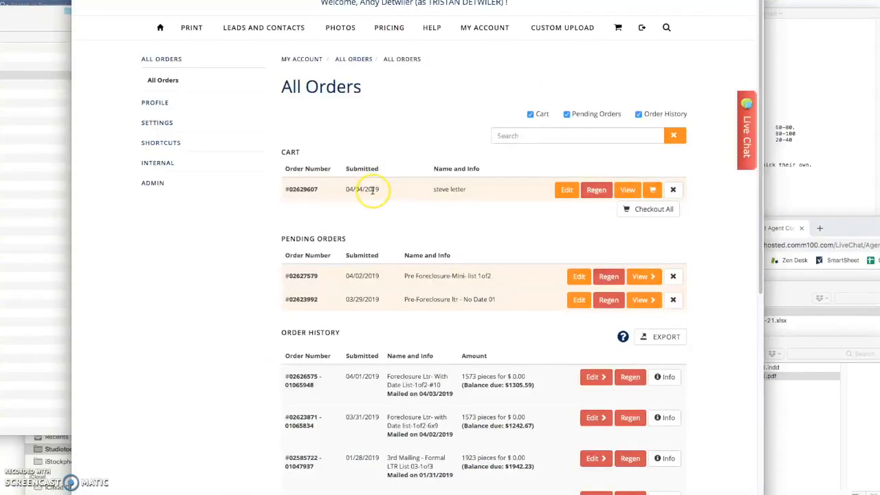
- Go to PRINT › Letters With Envelope › Formal Letters and browse the Simple Formal Letter templates
{"action": "scroll", "coordinate": [295, 138], "scroll_direction": "up", "scroll_amount": 1}
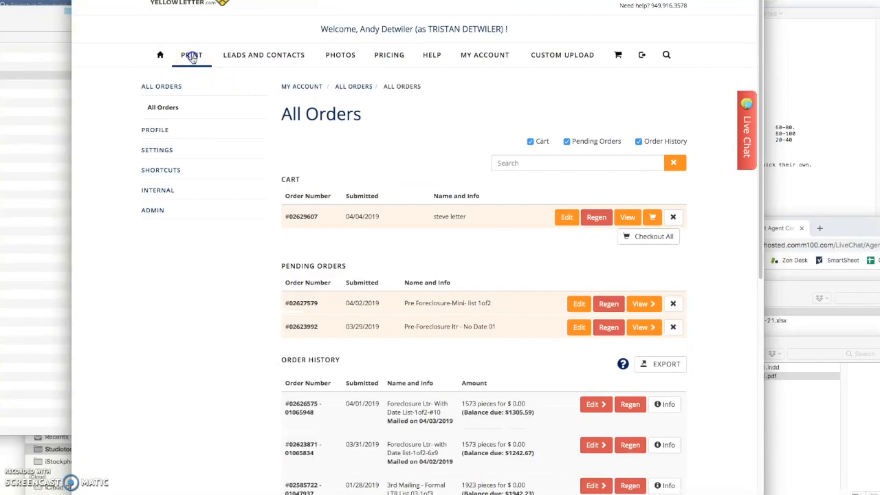
{"action": "mouse_move", "coordinate": [192, 59]}
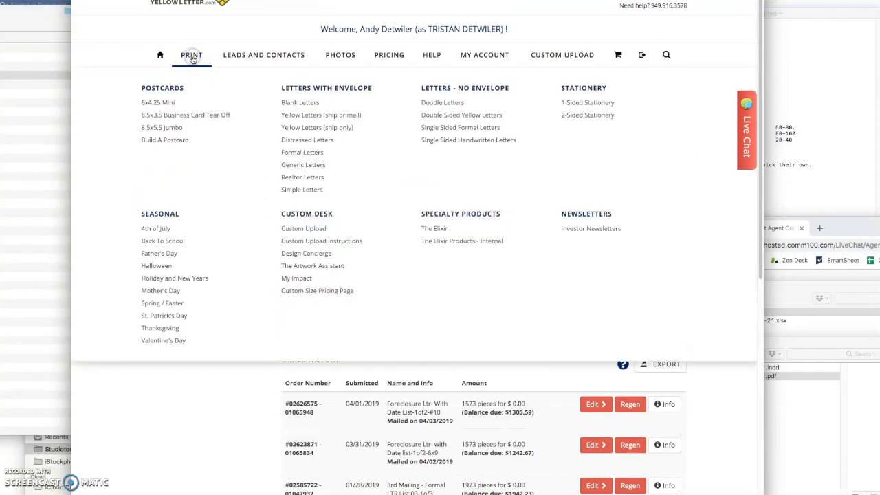
{"action": "left_click", "coordinate": [303, 151]}
{"action": "scroll", "coordinate": [134, 287], "scroll_direction": "down", "scroll_amount": 1}
{"action": "scroll", "coordinate": [137, 288], "scroll_direction": "down", "scroll_amount": 3}
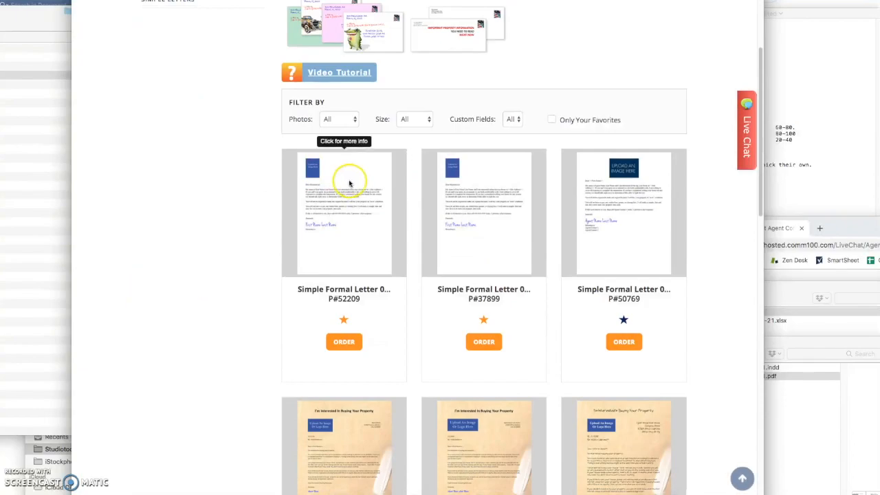
{"action": "scroll", "coordinate": [186, 241], "scroll_direction": "up", "scroll_amount": 1}
{"action": "scroll", "coordinate": [182, 206], "scroll_direction": "up", "scroll_amount": 1}
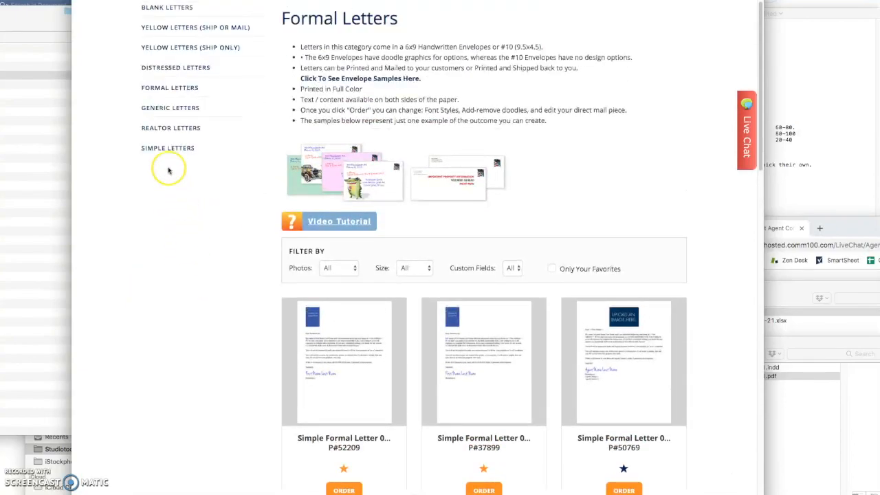